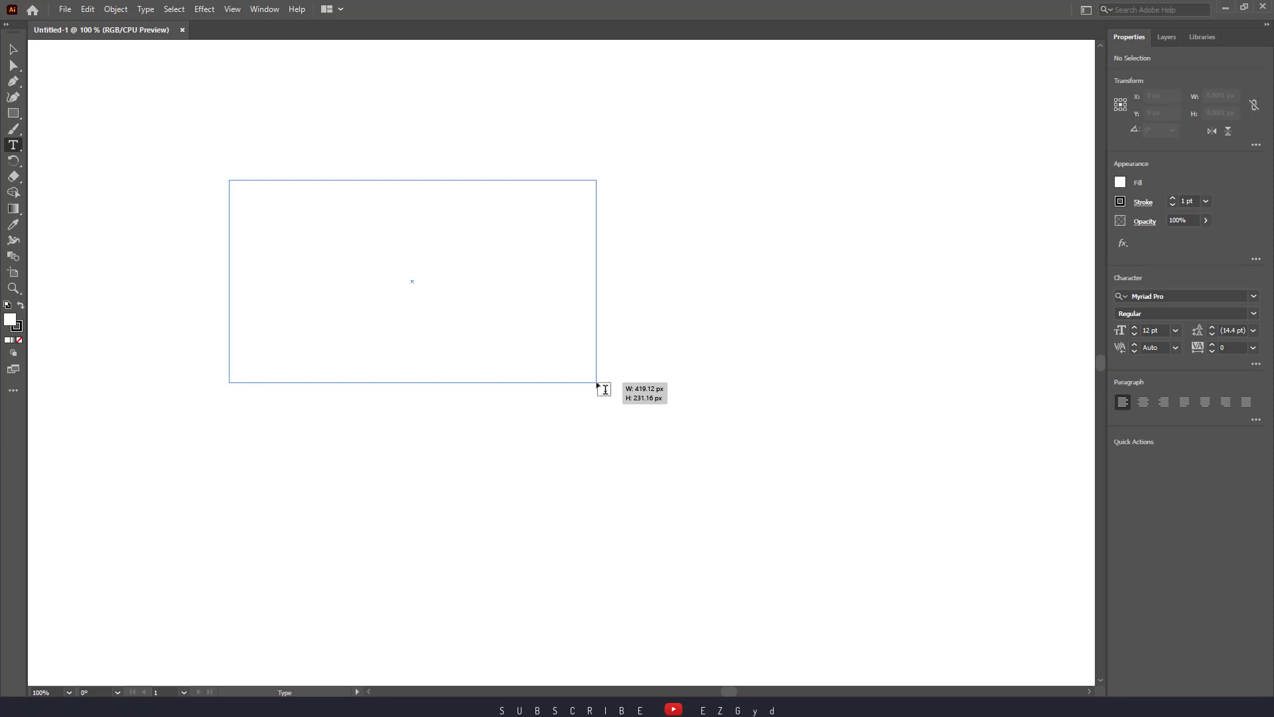
Step: Create an area text box about 419 × 231 px and replace its placeholder text with more than one line of repeated "a" letters
left_click_drag(597, 383, 597, 384)
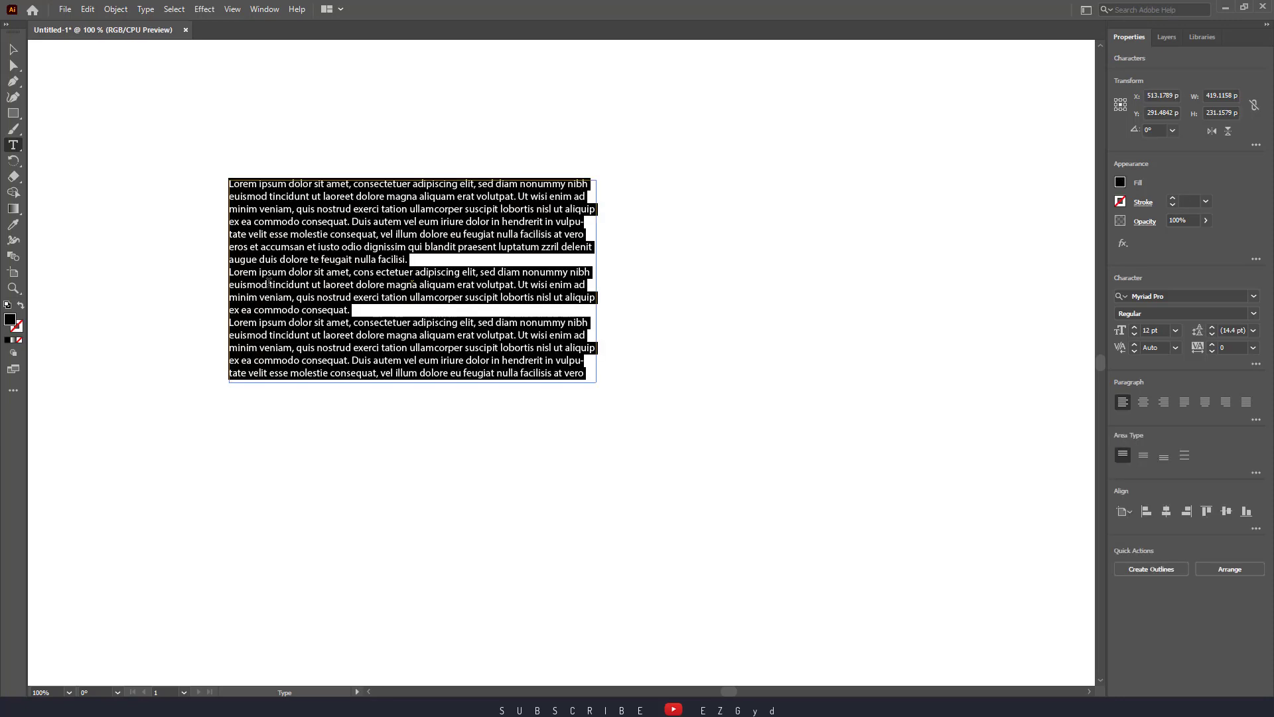
type("a")
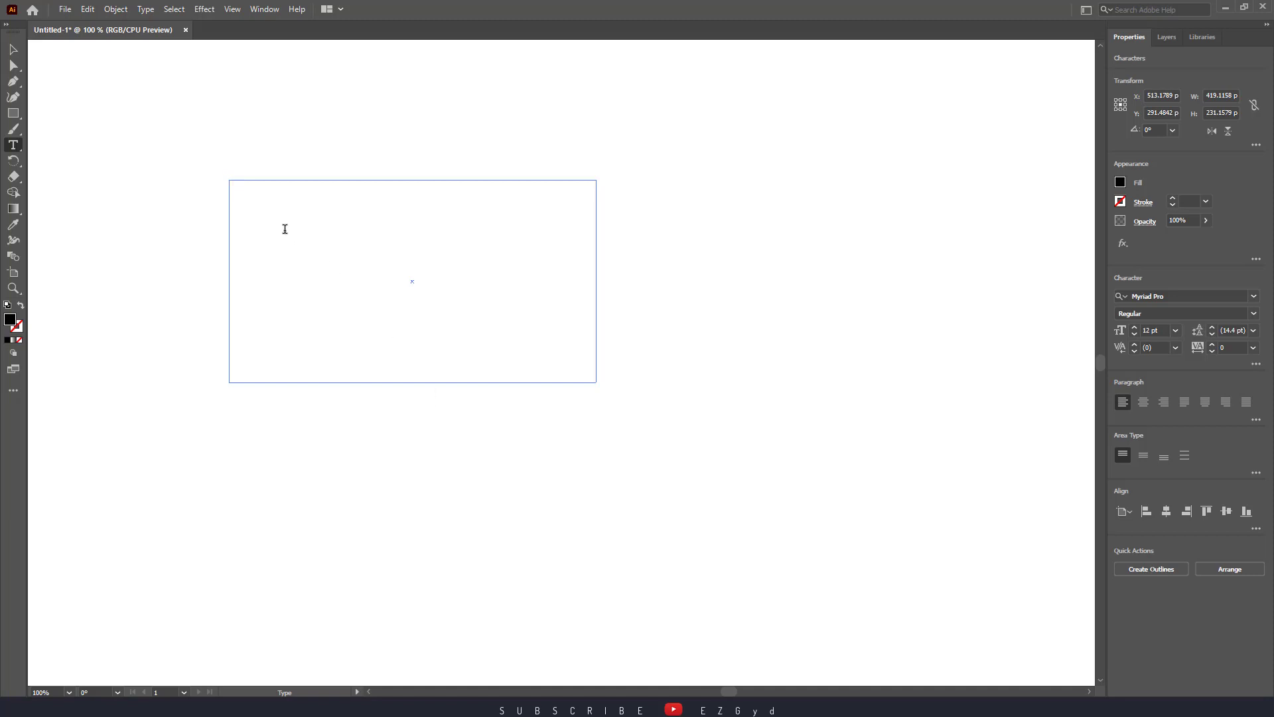
type("aaaaaaaaaaaaaaaaaaaaaaaaaaaaaaaaaaa")
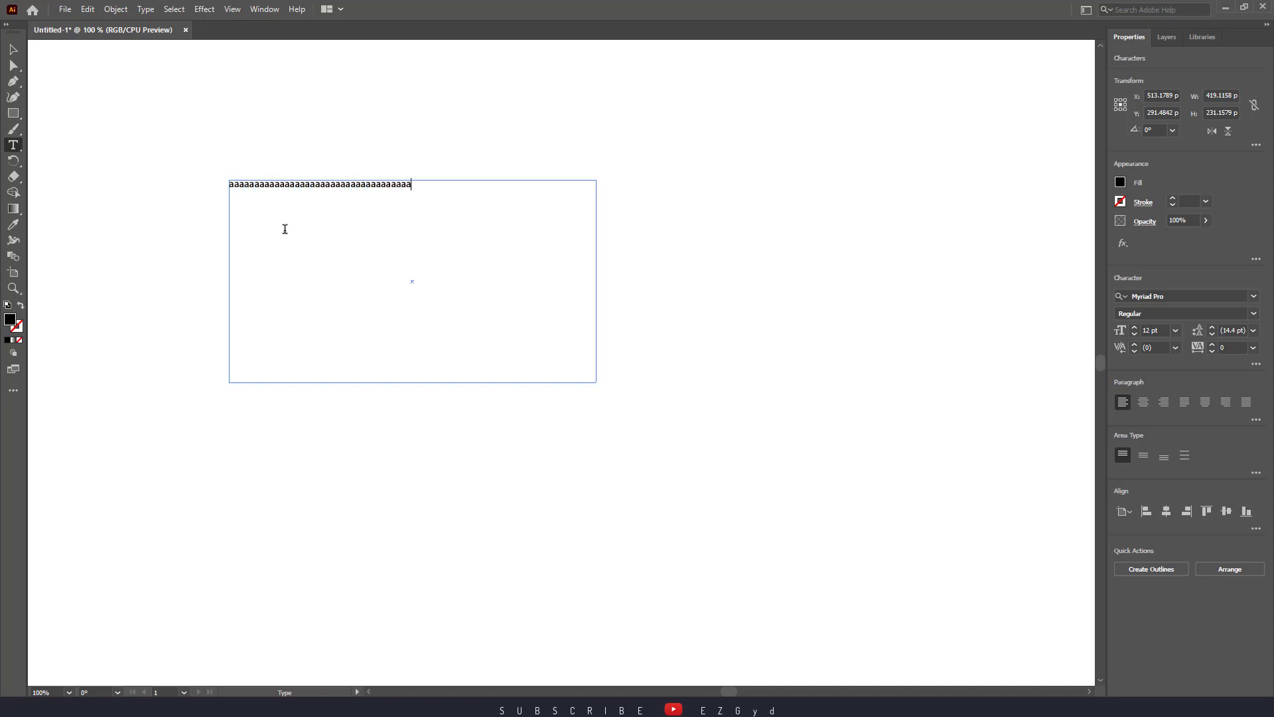
type("aaaaaaaaaaaaaaaaaaaaaaaaaaaaaaaaaaaaaaaaa")
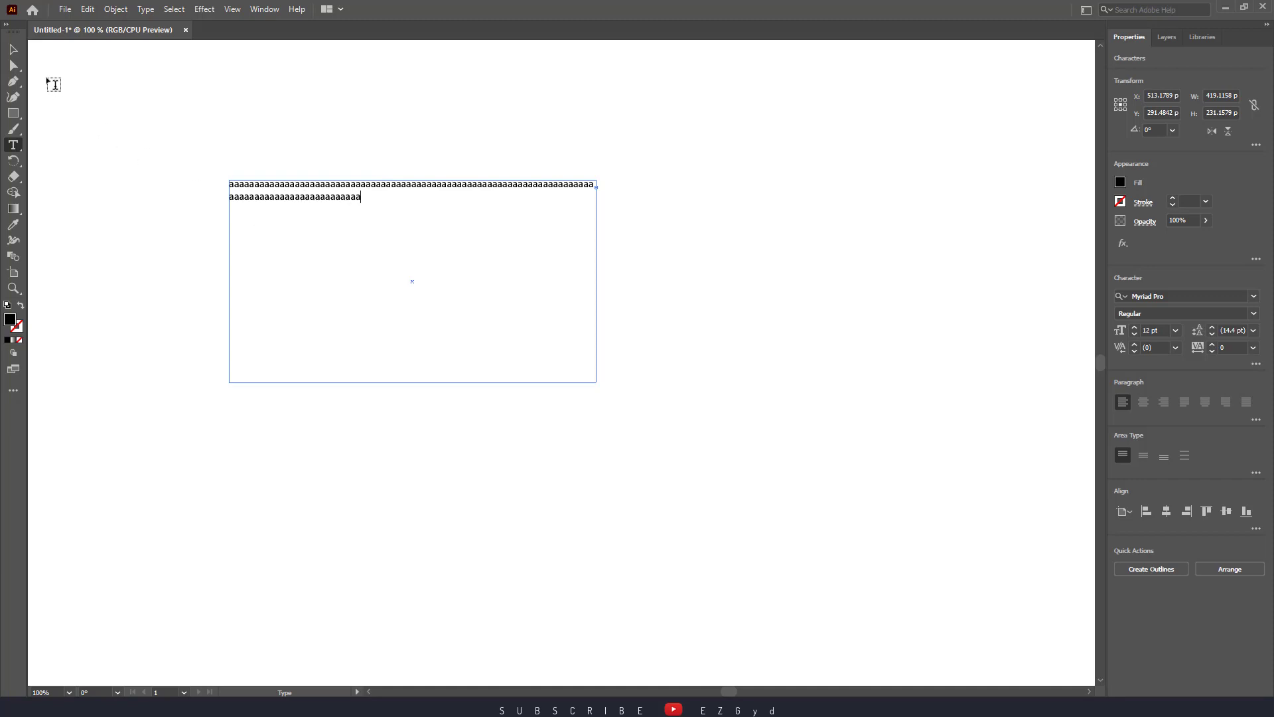
Step: Shrink the text box to about 329 × 59 px, keeping its upper-left corner in place
left_click(12, 49)
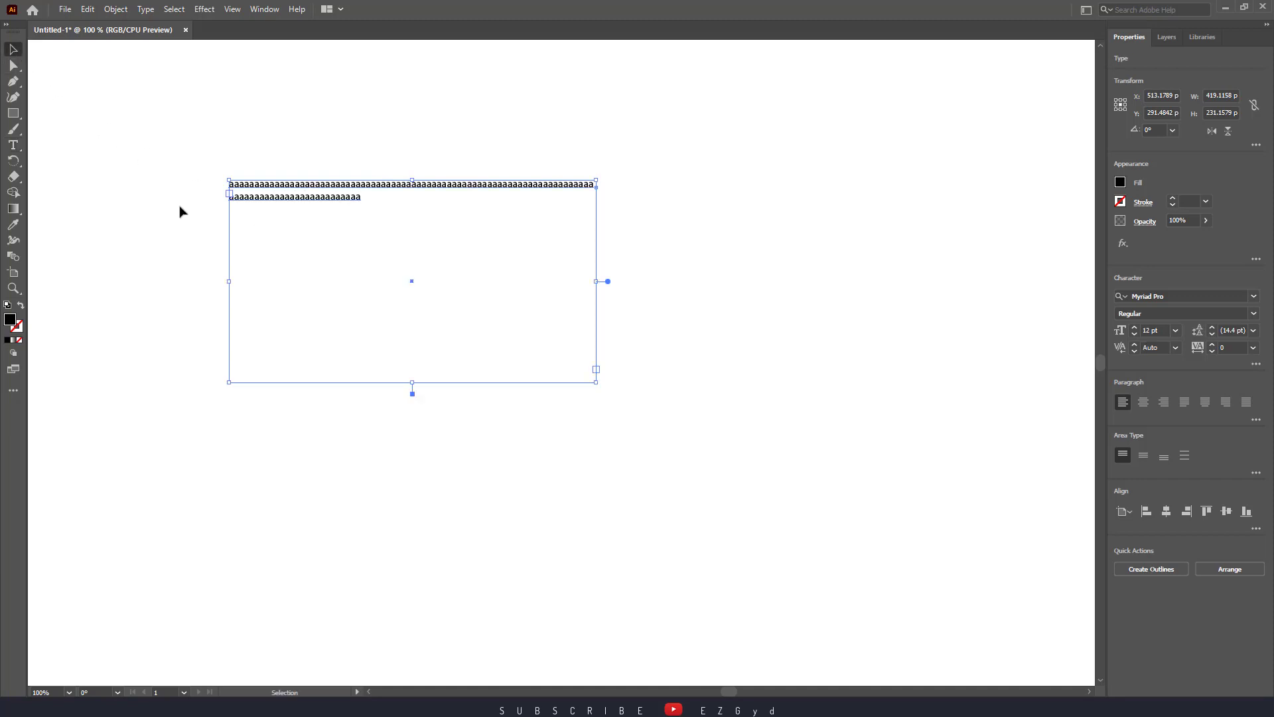
left_click_drag(597, 381, 520, 235)
left_click(554, 256)
Step: Set the font size of all the text in the box to 28 pt
left_click(416, 199)
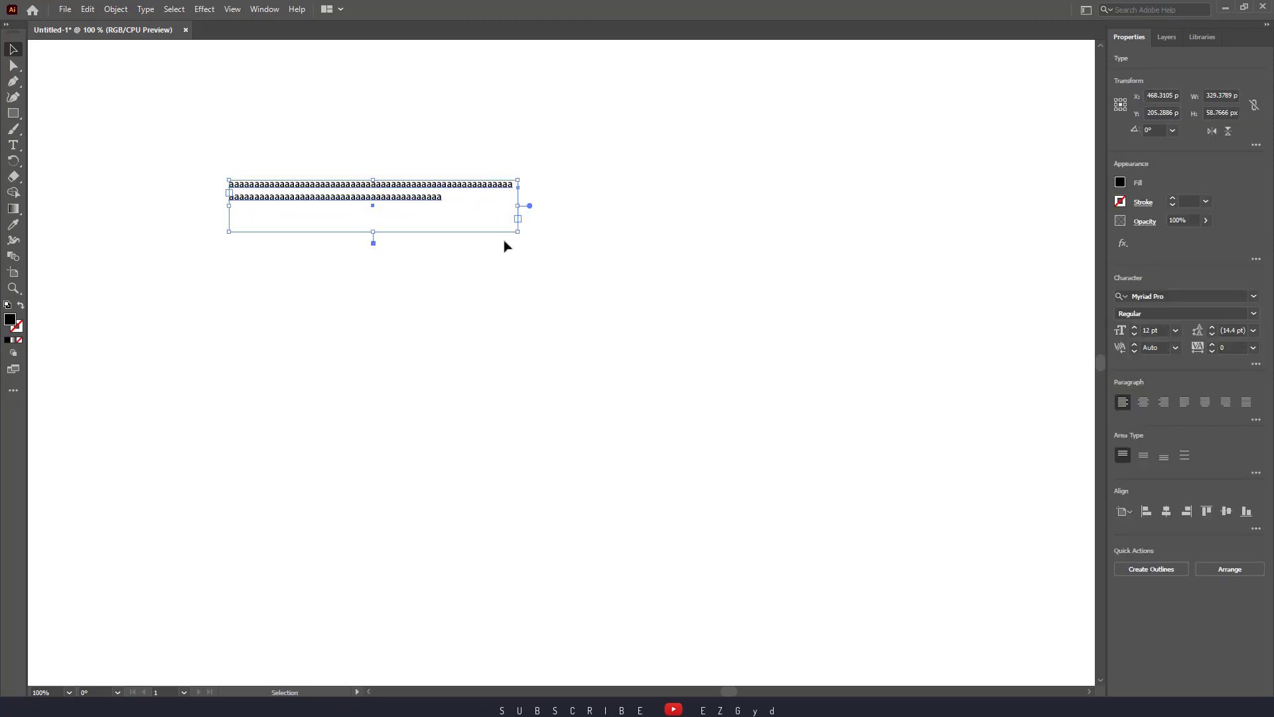
double_click(406, 198)
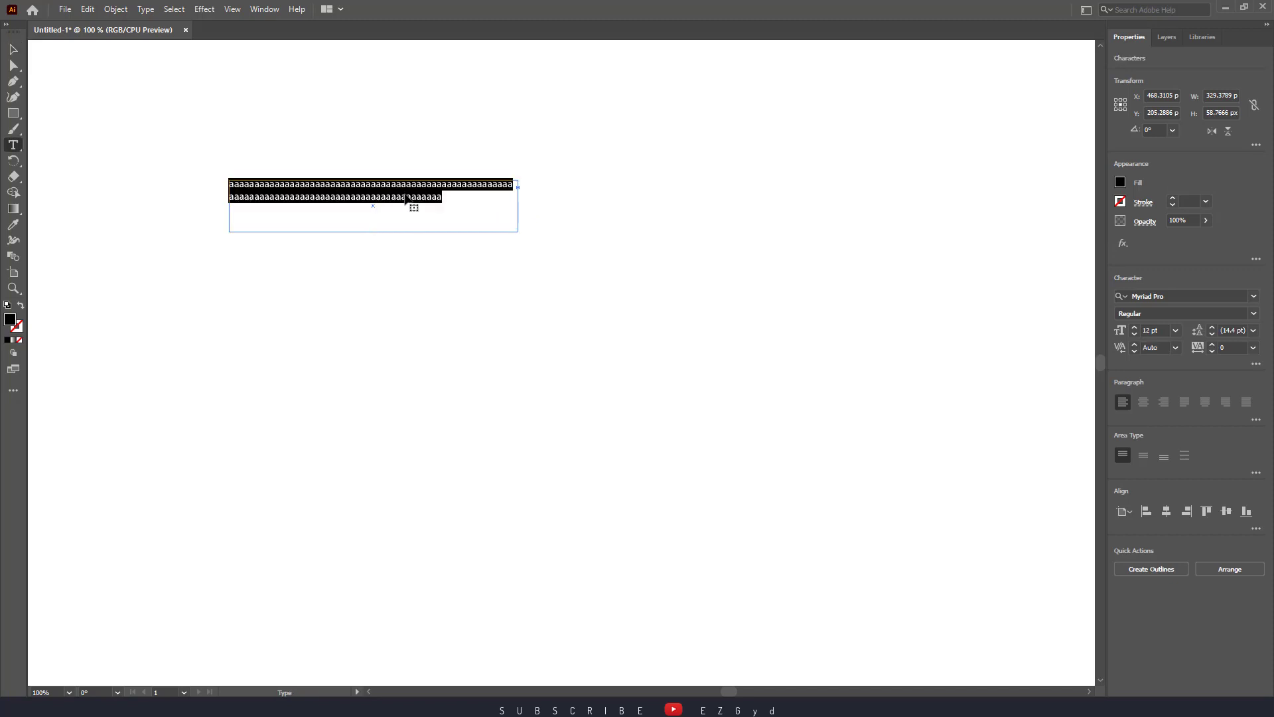
left_click(1134, 328)
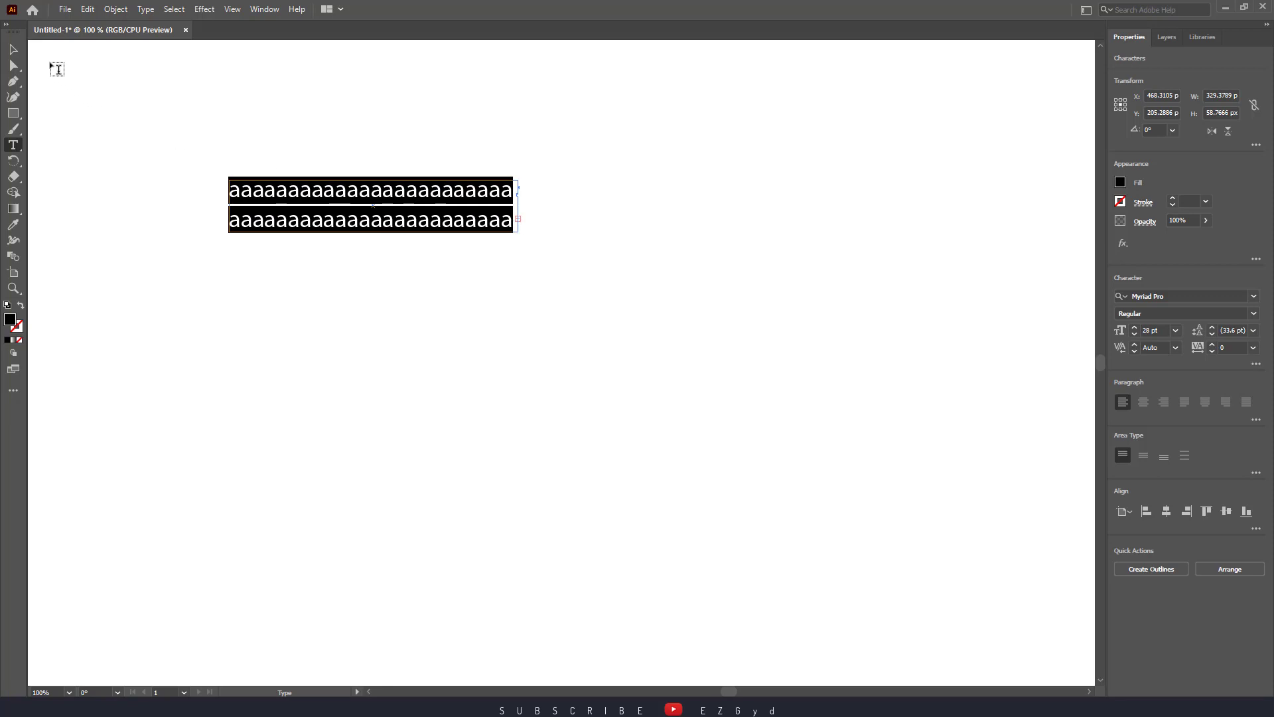
Step: Enlarge the text box to about 470 × 144 px and shift it down and to the right on the artboard
left_click(15, 53)
left_click_drag(518, 231, 641, 305)
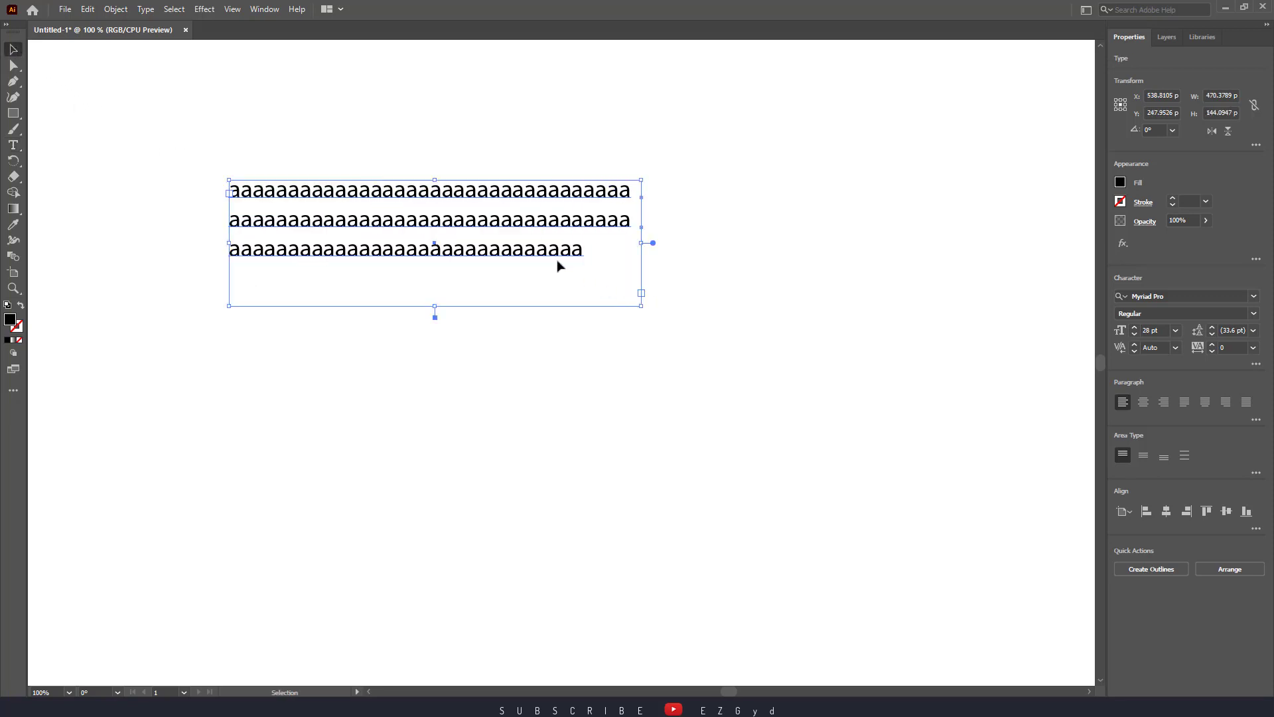
left_click_drag(506, 240, 563, 289)
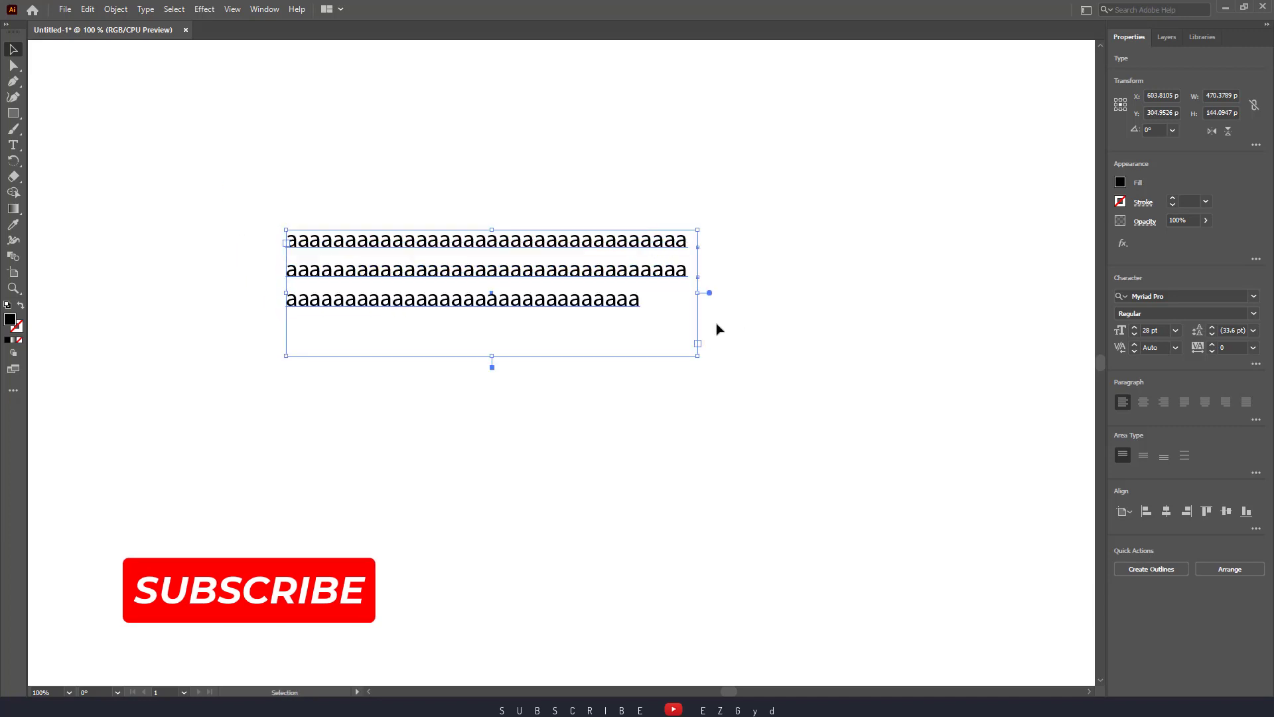
left_click(783, 333)
left_click(550, 292)
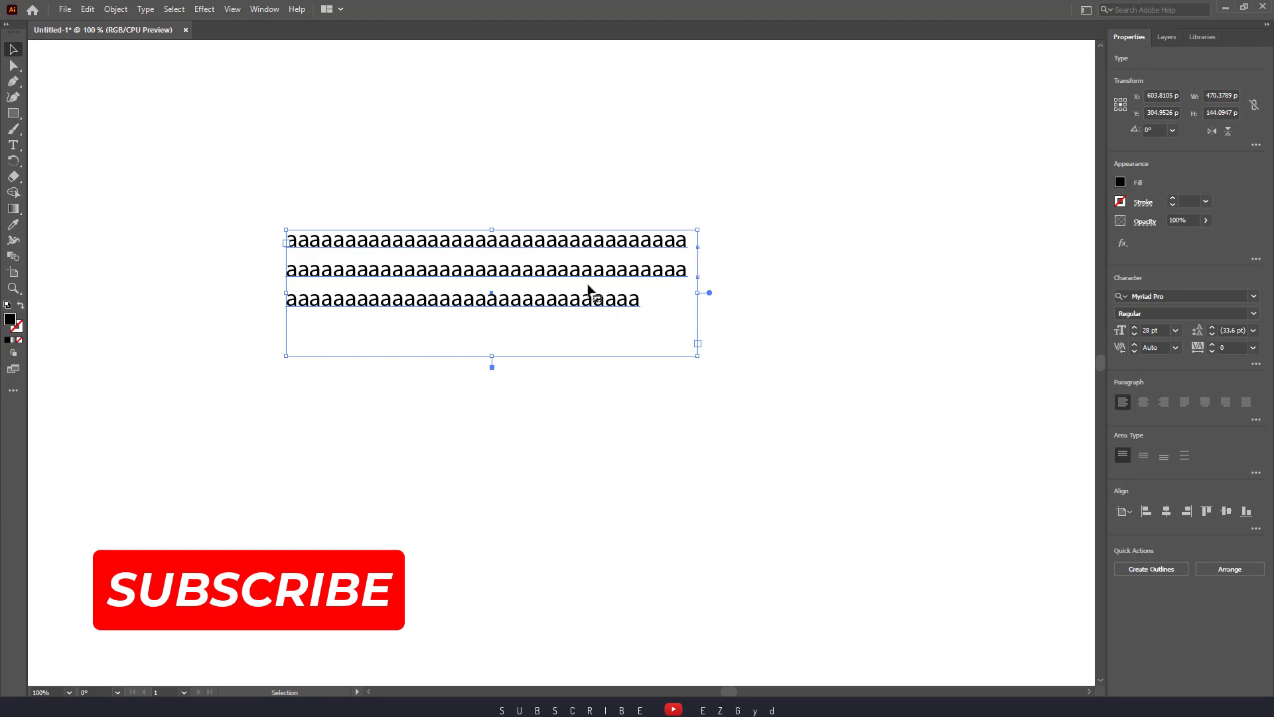
left_click_drag(587, 290, 602, 296)
left_click(840, 441)
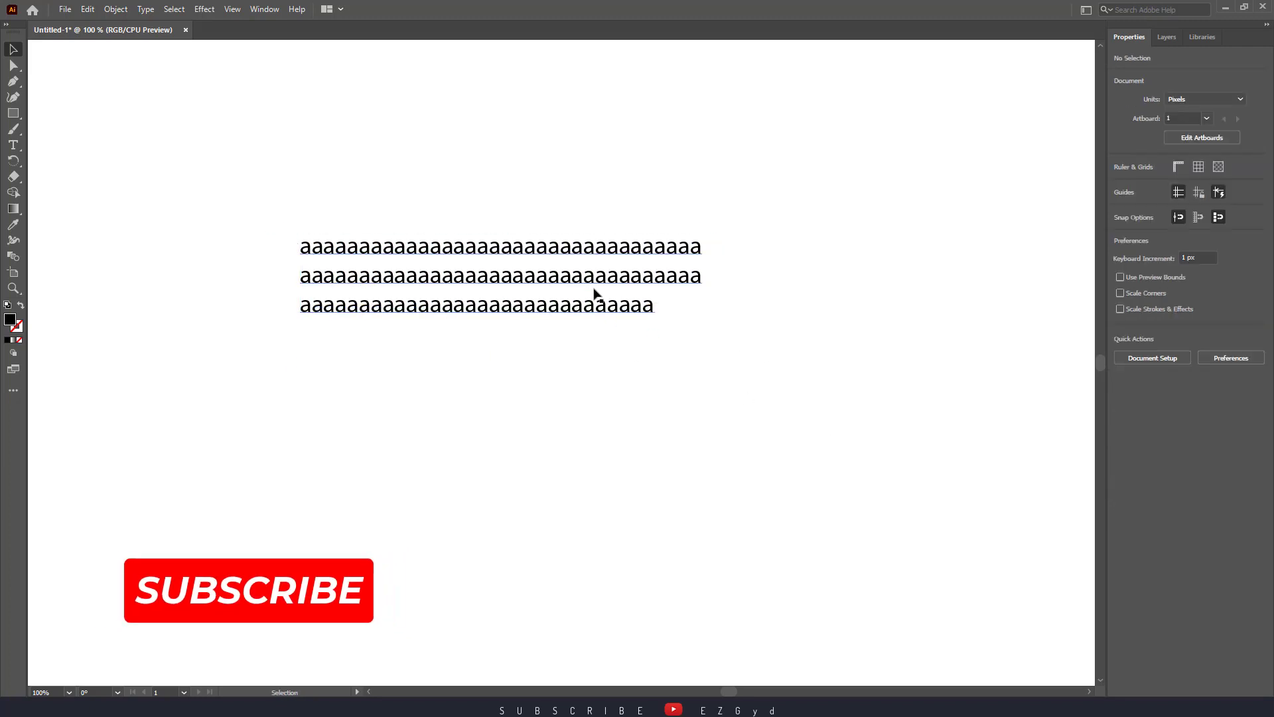
Step: Move the text box to the upper-right area of the artboard and shrink it to about 235 × 112 px
left_click_drag(526, 273, 806, 148)
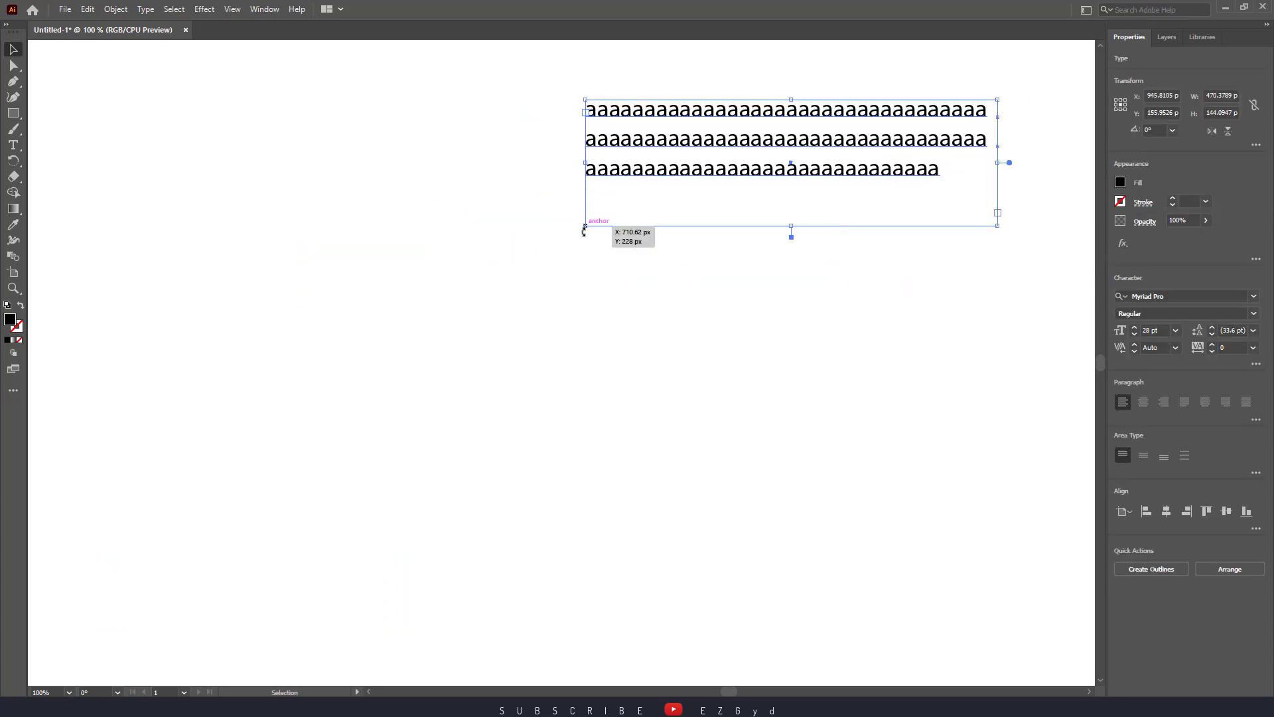
left_click_drag(586, 227, 846, 162)
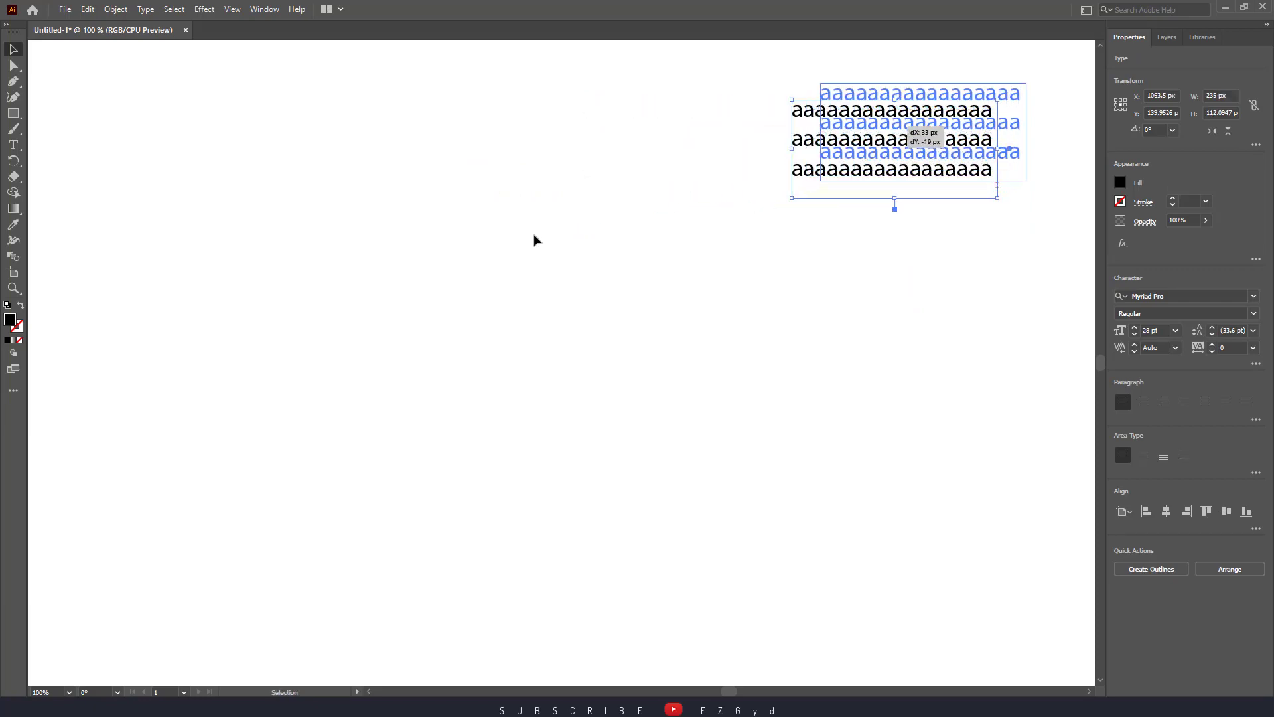
left_click(106, 181)
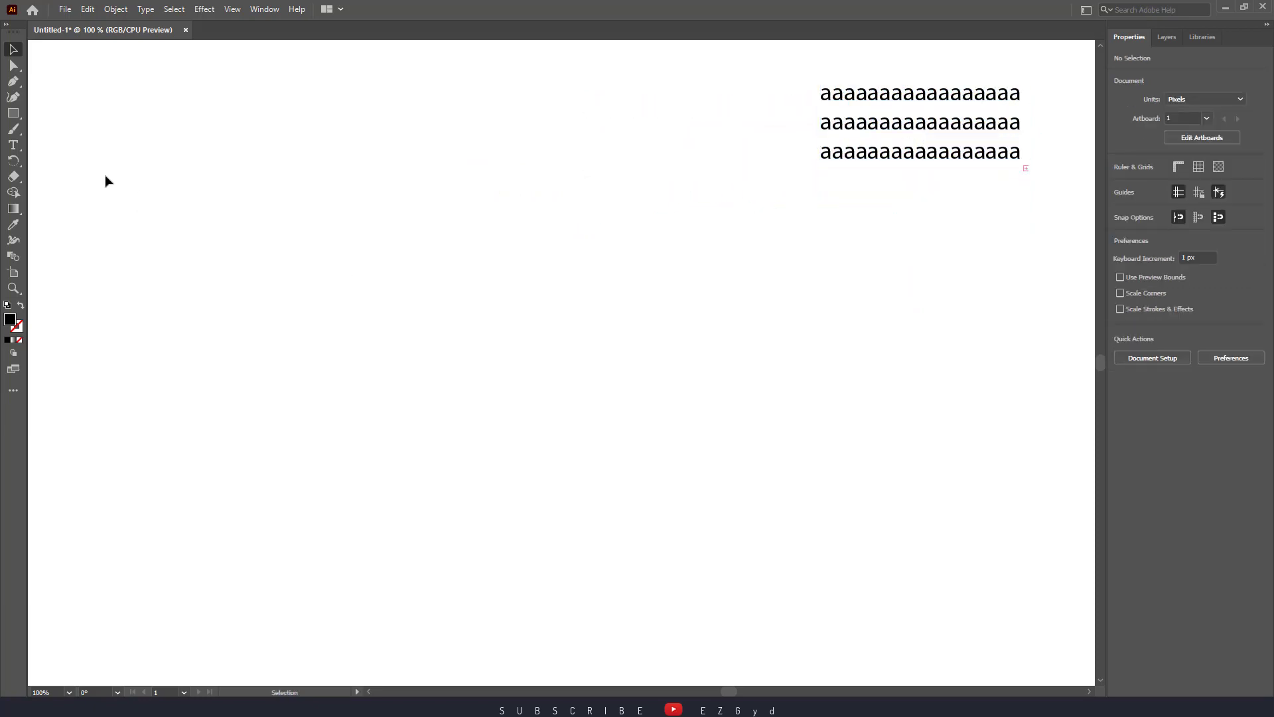
Step: Draw a black hexagon about 311 × 269 px with the Polygon tool and move it closer to the artboard's centre
left_click(19, 114)
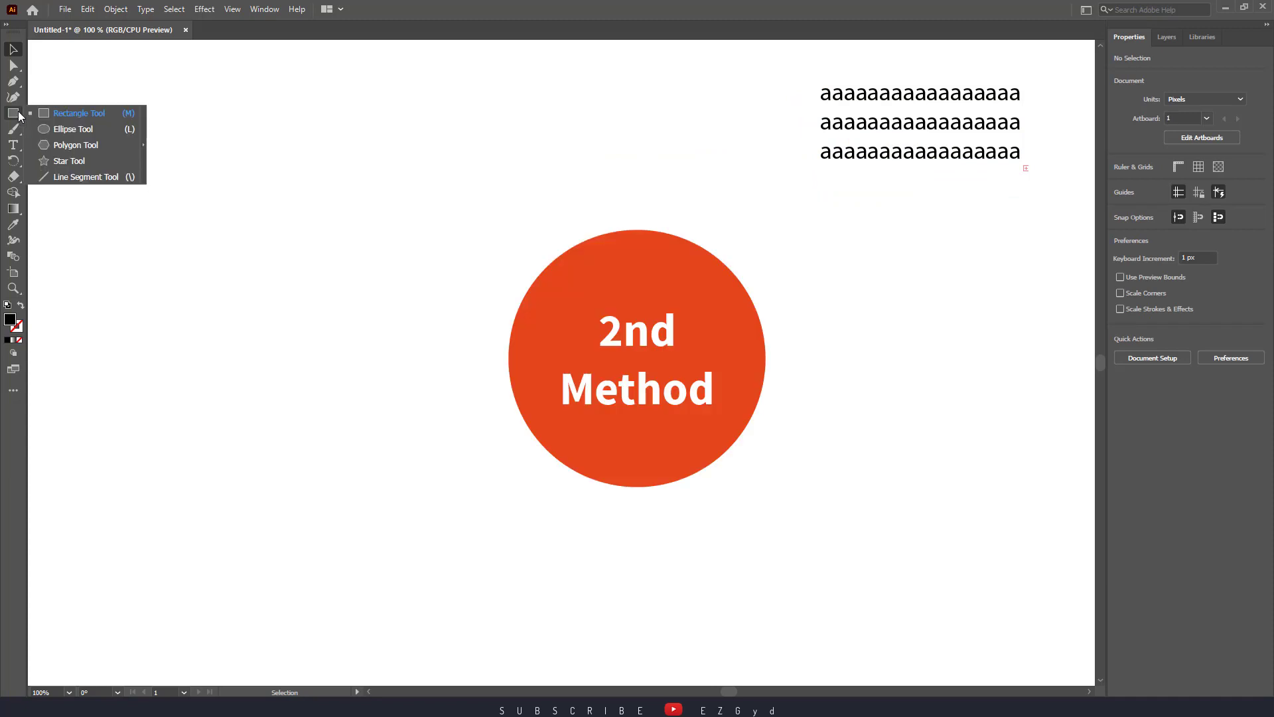
left_click(105, 145)
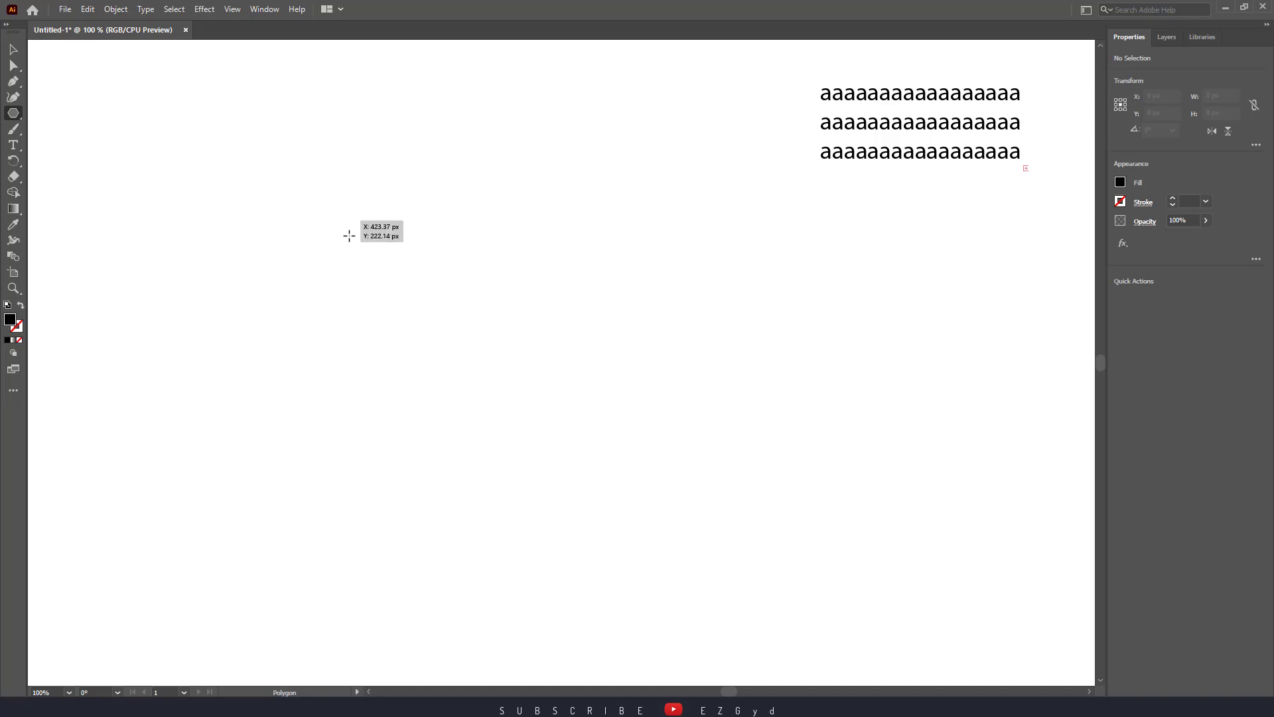
left_click_drag(367, 241, 444, 354)
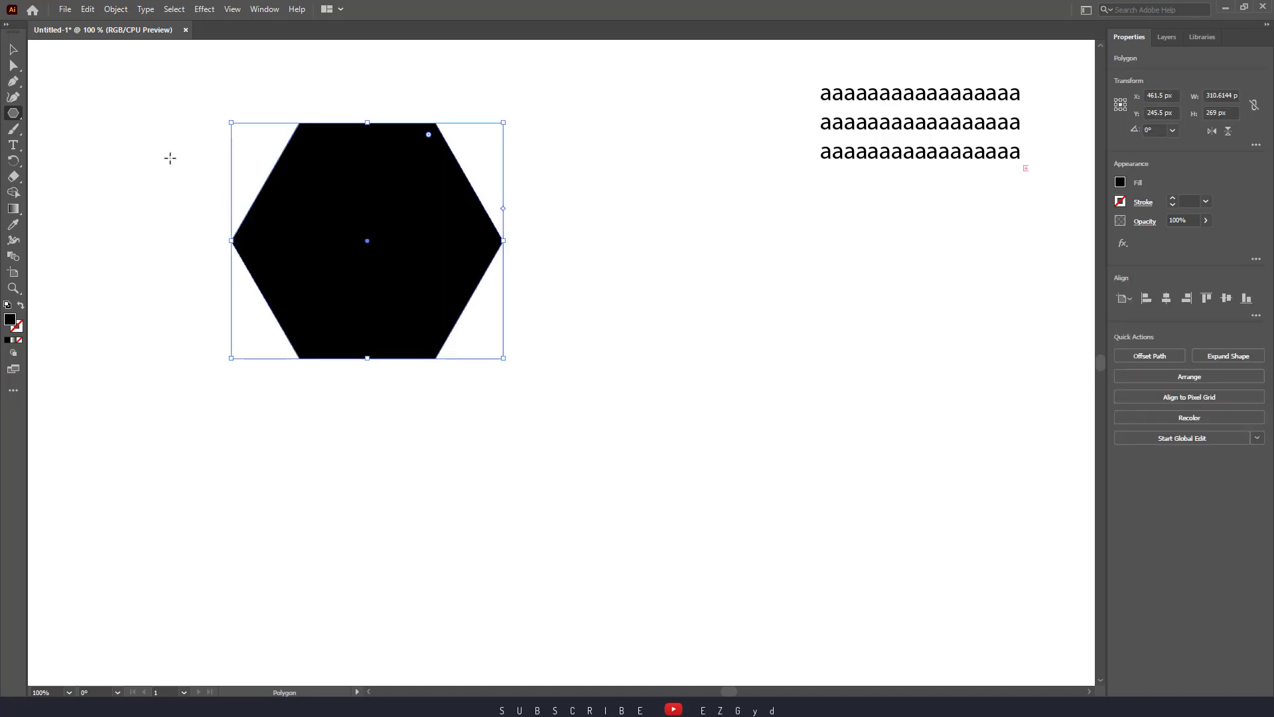
left_click(13, 49)
left_click_drag(383, 250, 488, 335)
left_click(794, 398)
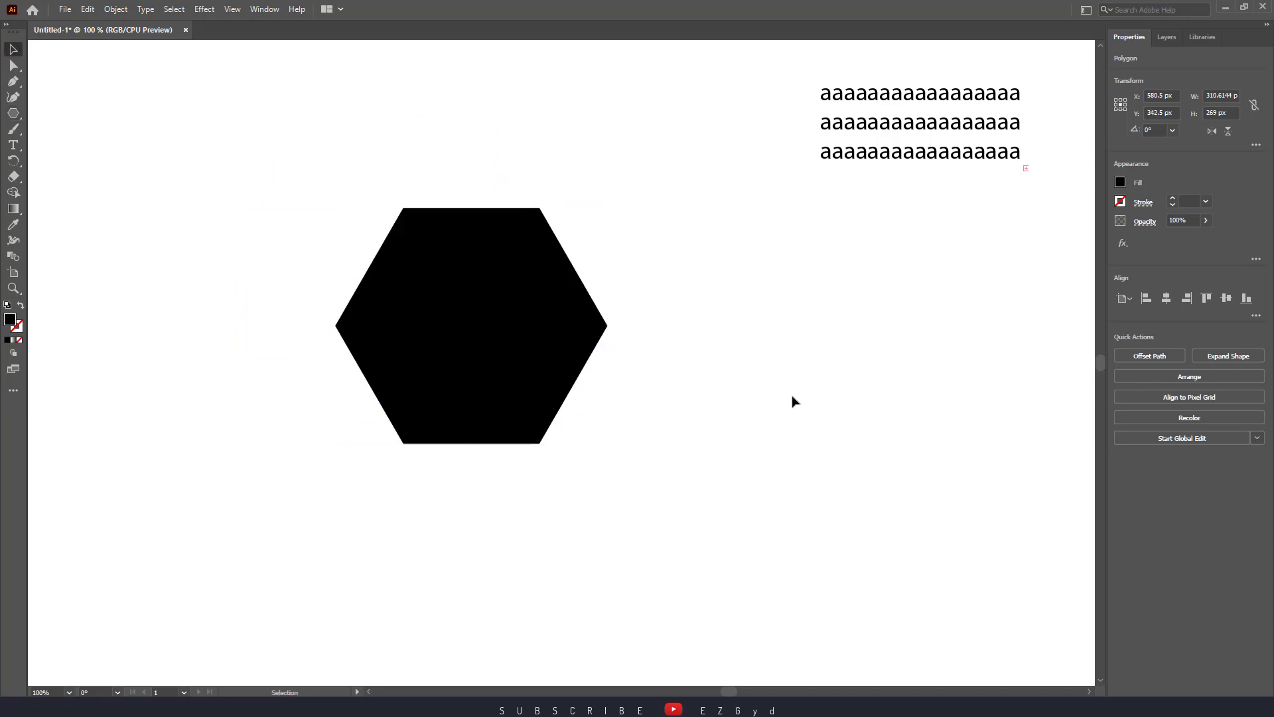
Step: Turn the hexagon into a text area and replace the placeholder with repeated "a" letters until the shape is filled
left_click(435, 295)
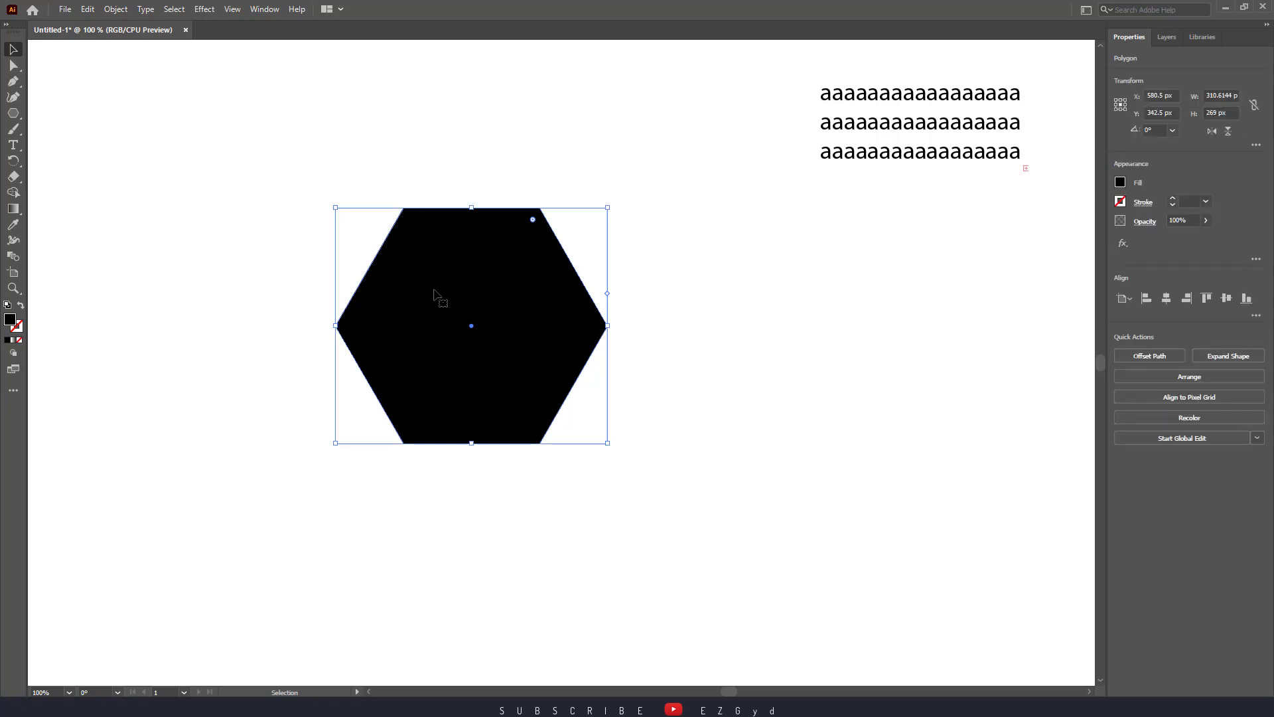
left_click(13, 145)
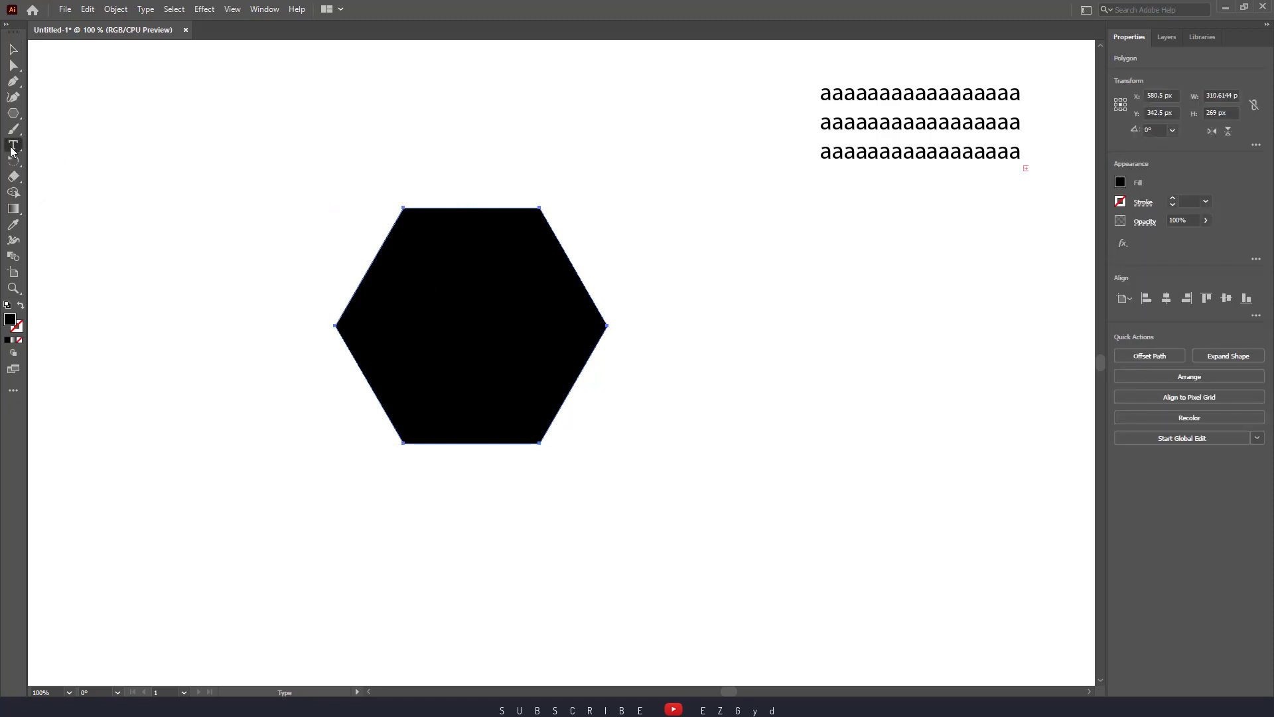
left_click(449, 215)
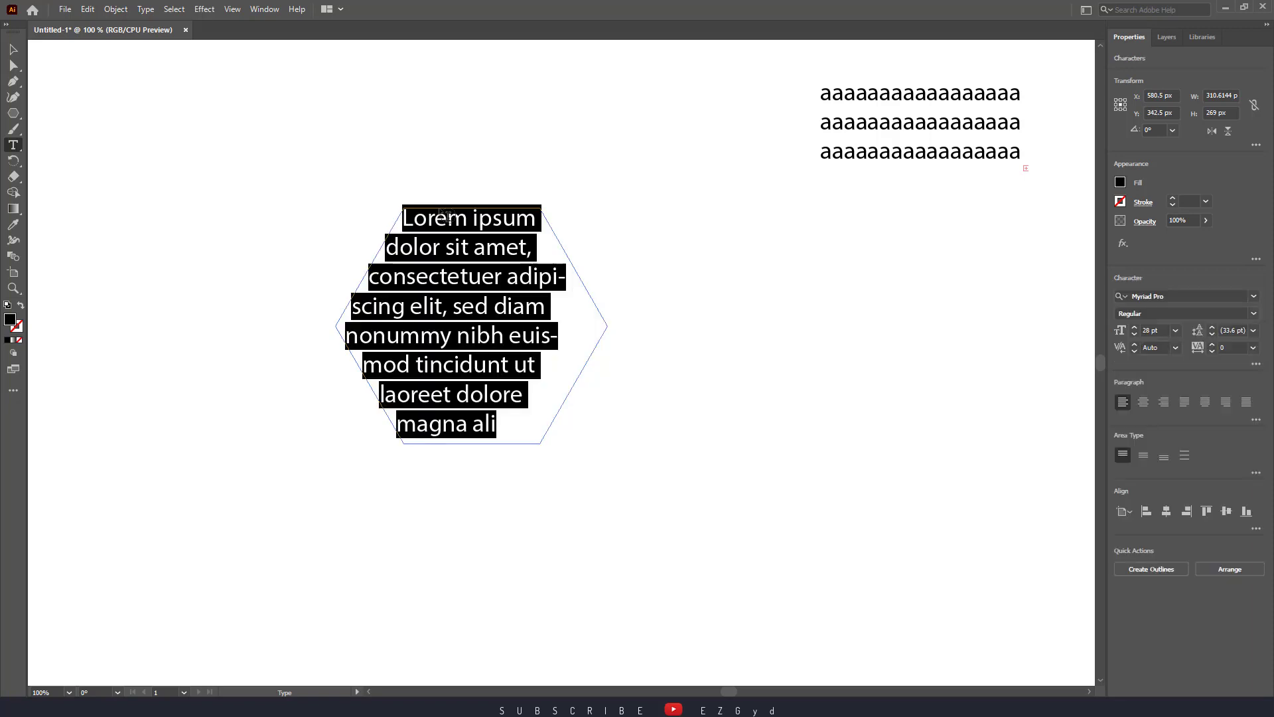
triple_click(467, 271)
type("aaaaaaaa")
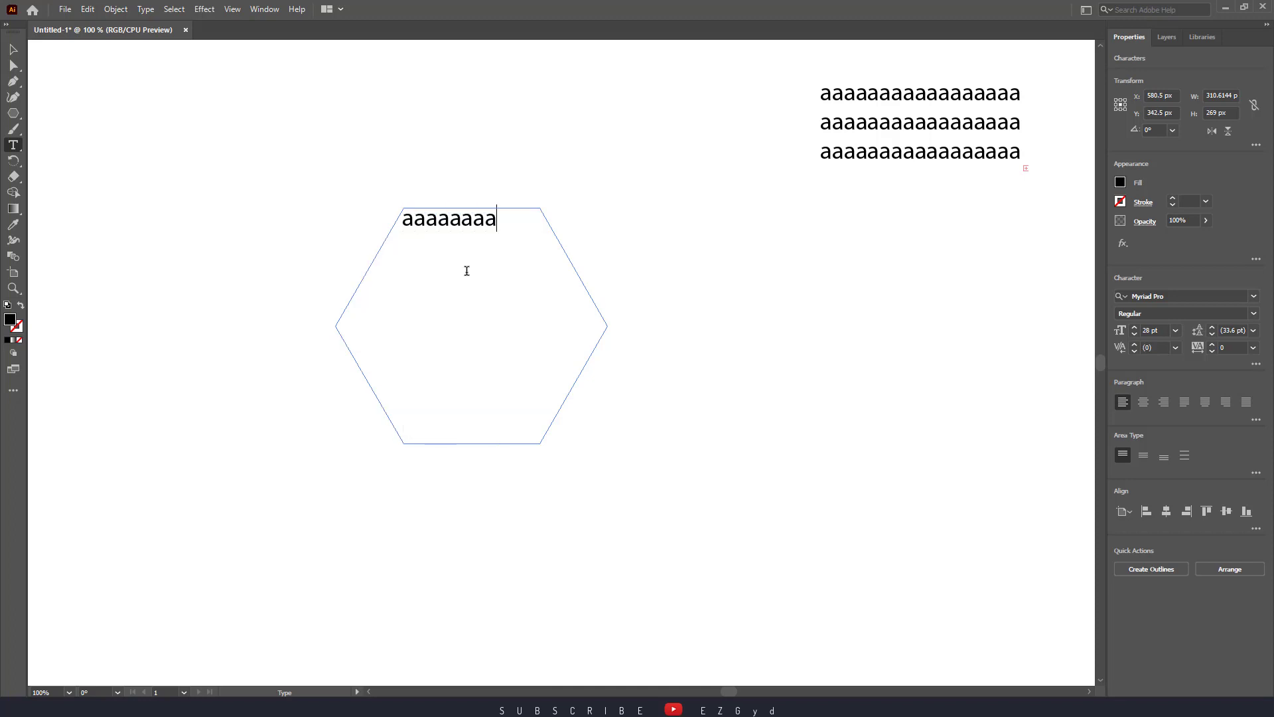
type("aaaaaaaaaaaaaaaaaaaaaaaaaaaaaaaaaaaaaaaaaaaaaaaaaaaaaaaaaaaa")
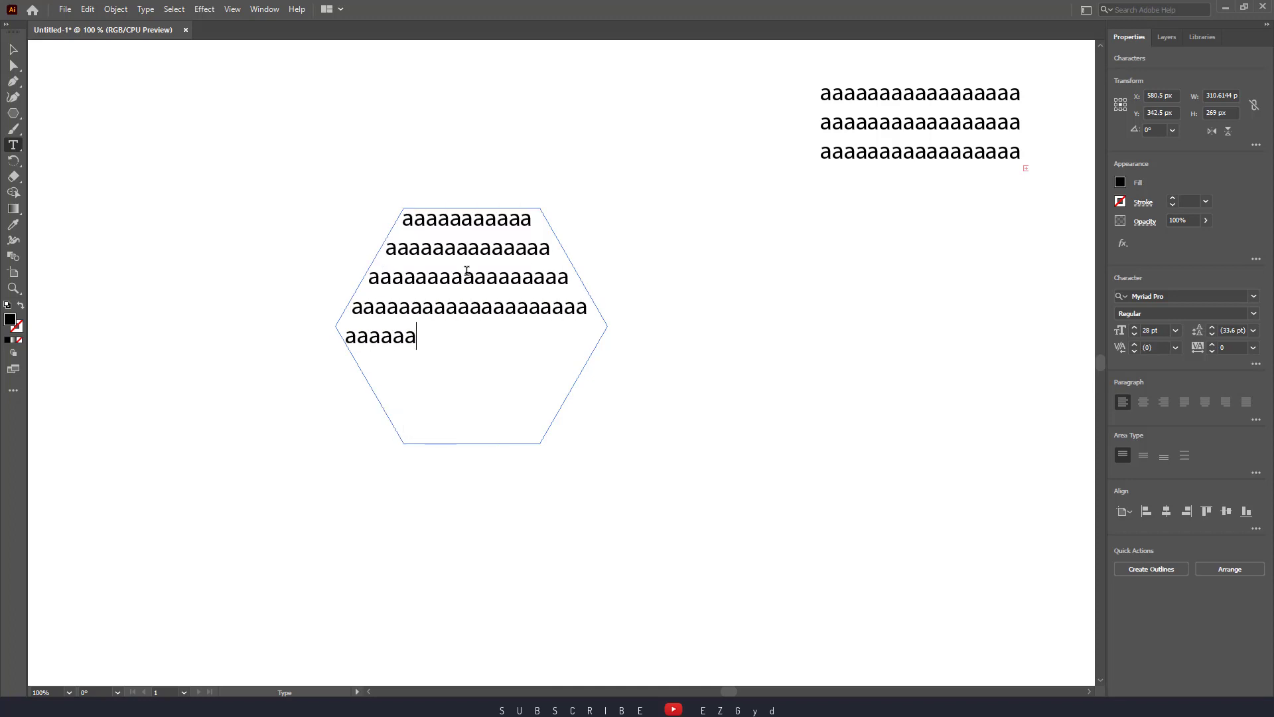
type("aaaaaaaaaaaaaaaaaaaaaaaaaaaaaaaaaaaaaaaaaaaaaaaaa")
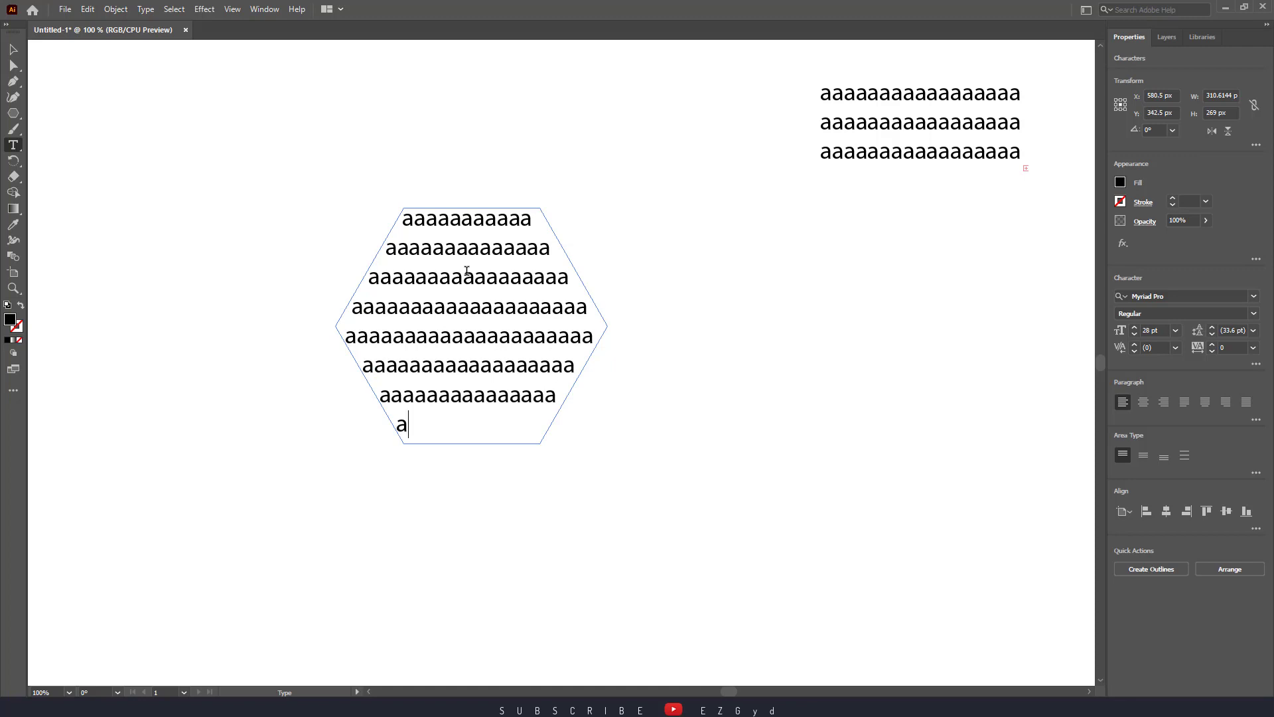
type("aaaaaaaaaaa")
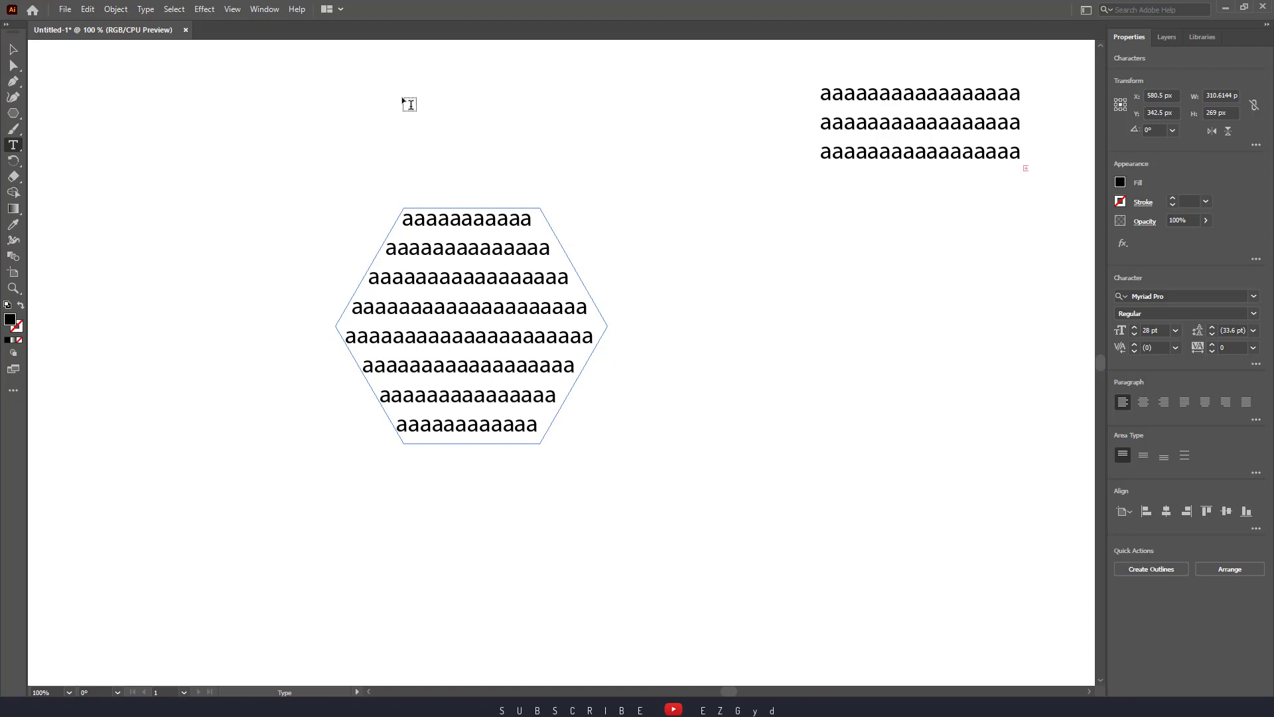
Step: Move the hexagon-shaped text block to directly below the first text block
left_click(13, 49)
left_click(130, 199)
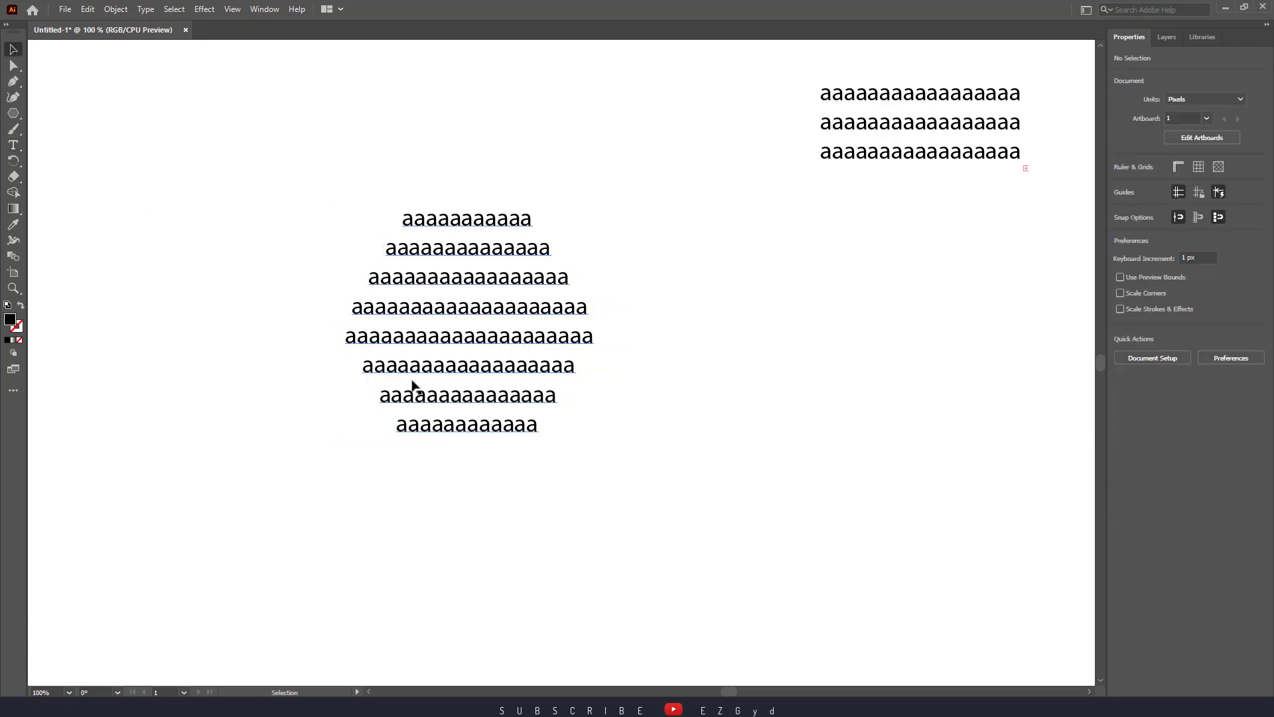
left_click_drag(498, 344, 498, 357)
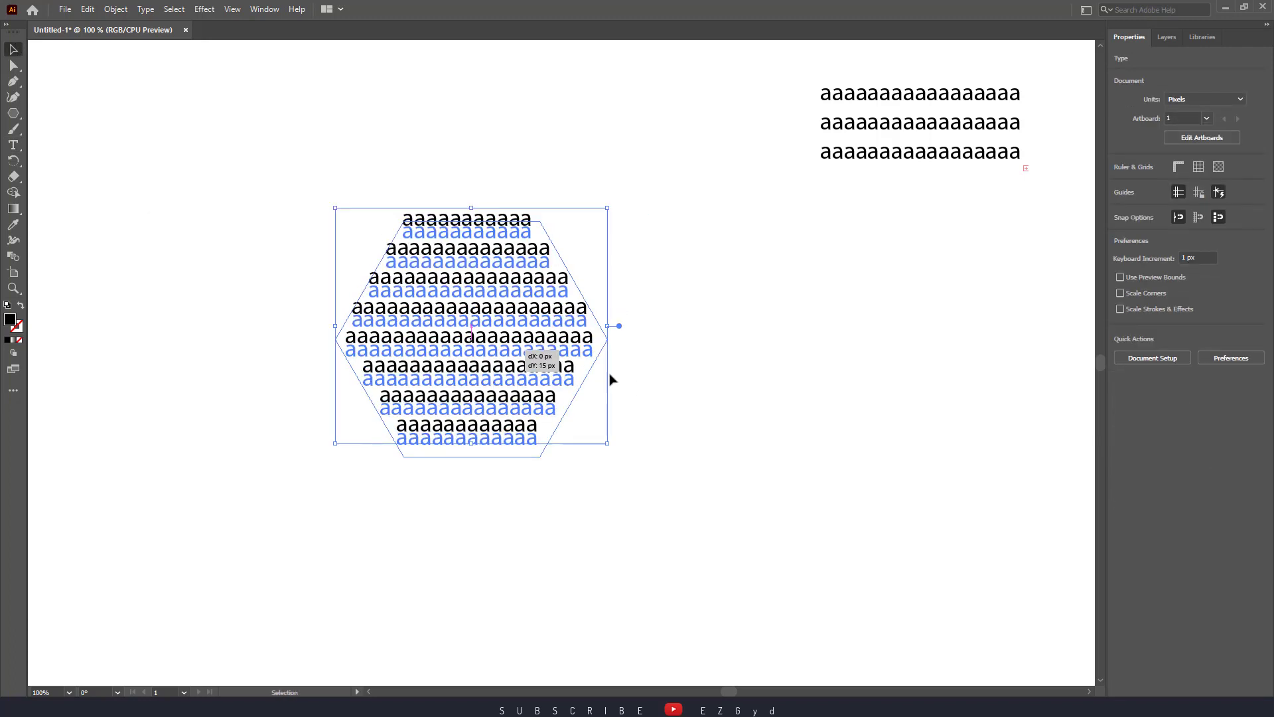
left_click(761, 380)
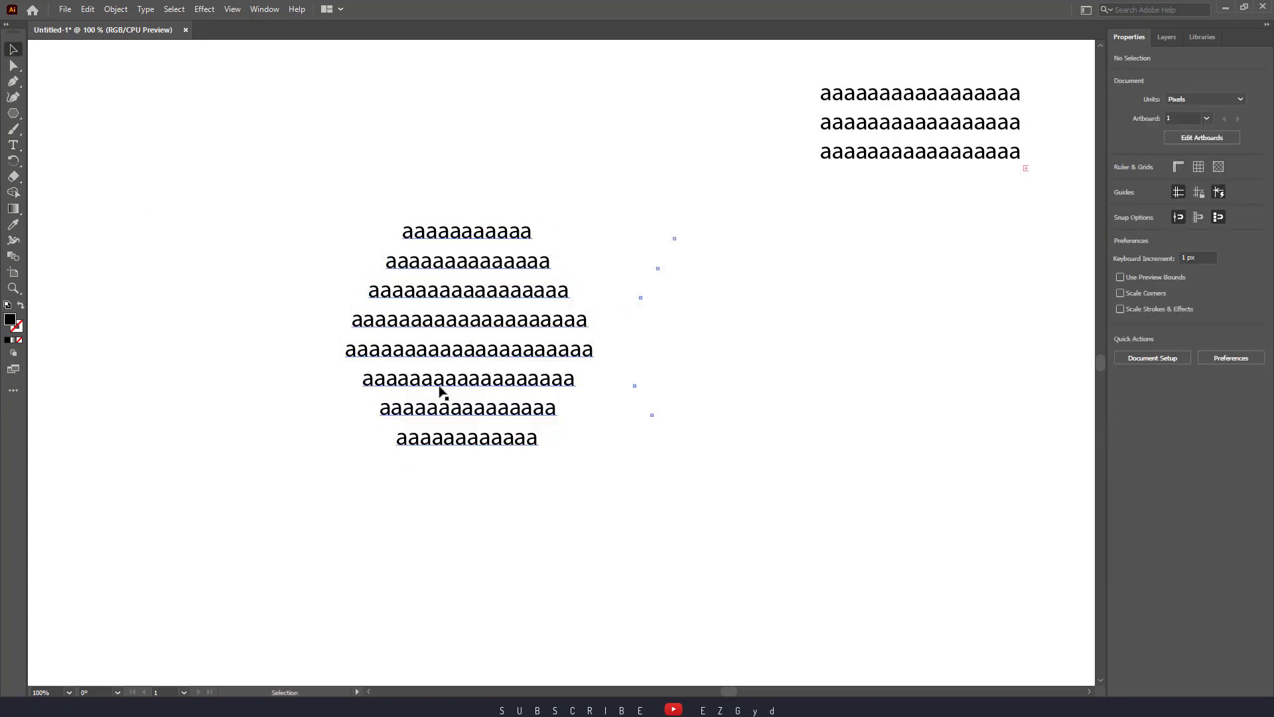
left_click(441, 395)
left_click(791, 505)
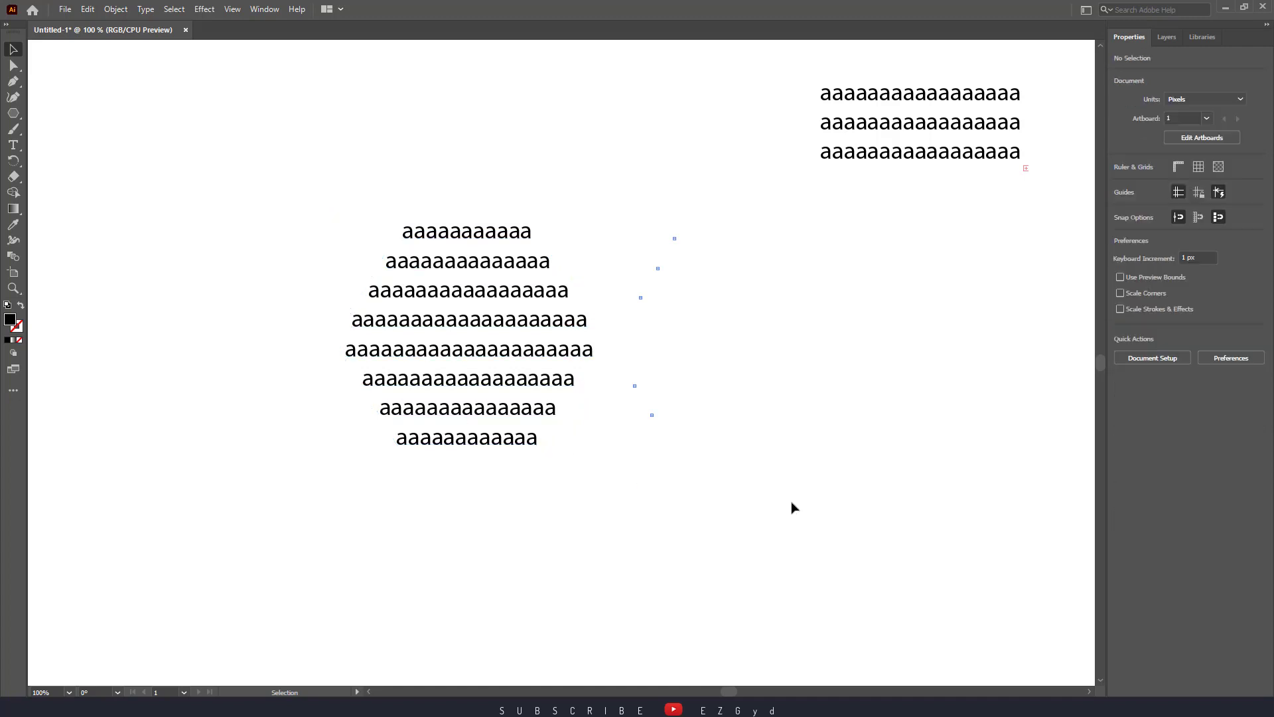
left_click_drag(498, 341, 988, 293)
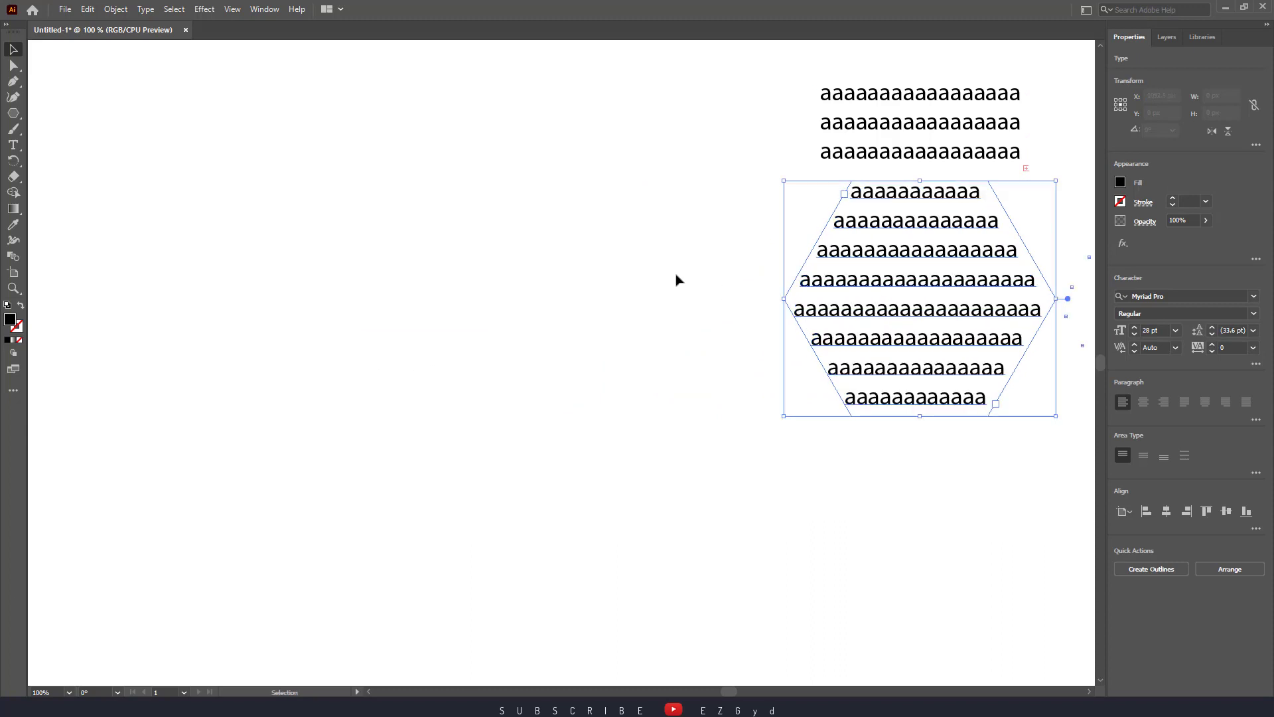
Step: Add a single line of point text in the empty area left of the other blocks, containing a long run of "a" letters
left_click(14, 144)
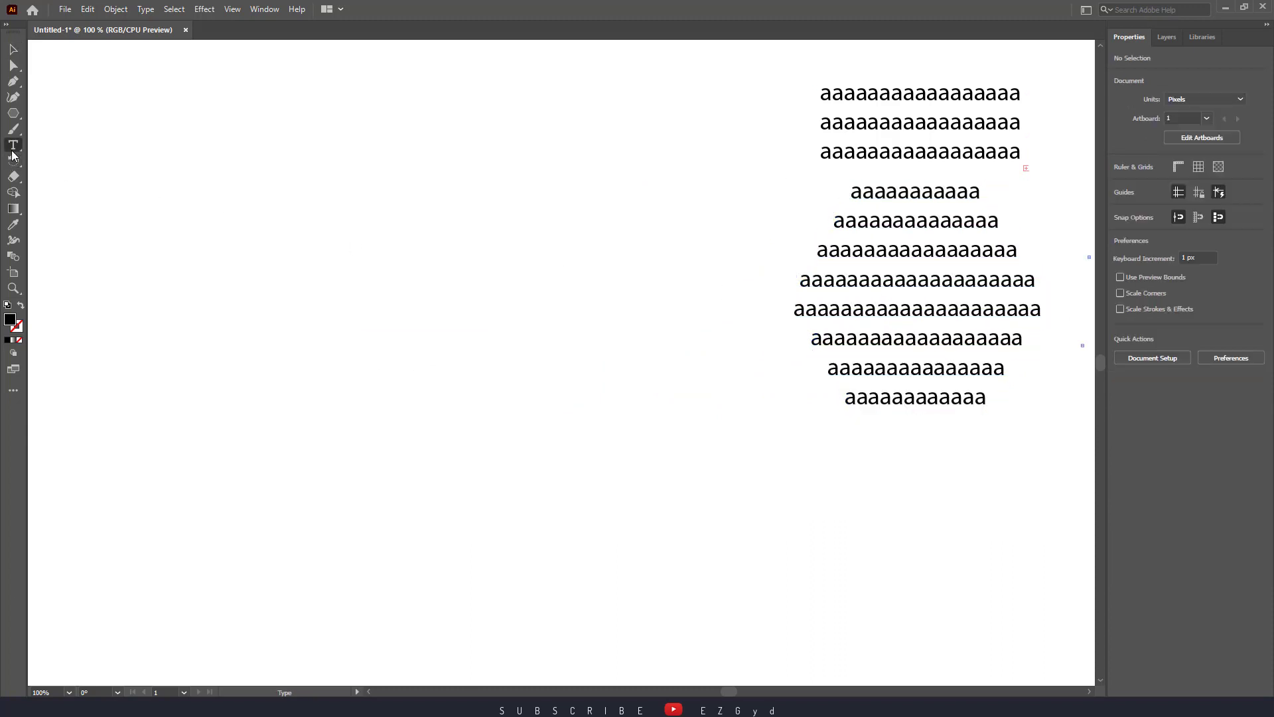
left_click(234, 252)
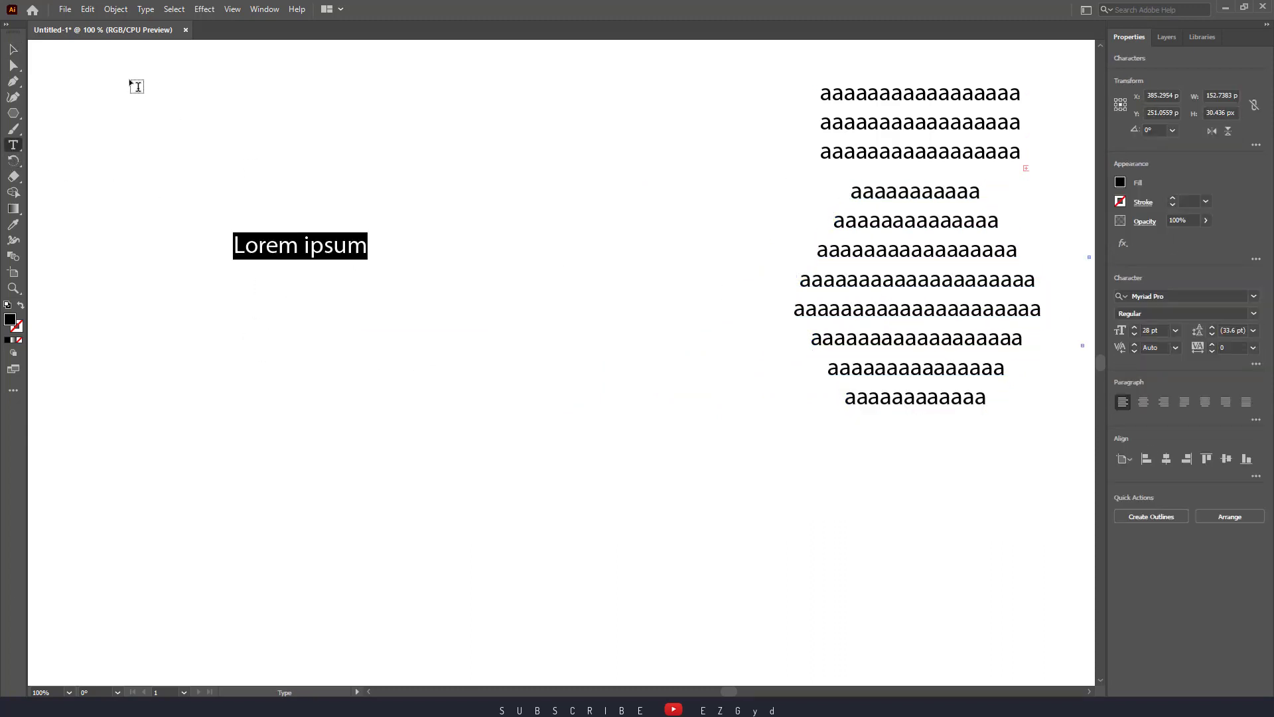
triple_click(268, 239)
type("a")
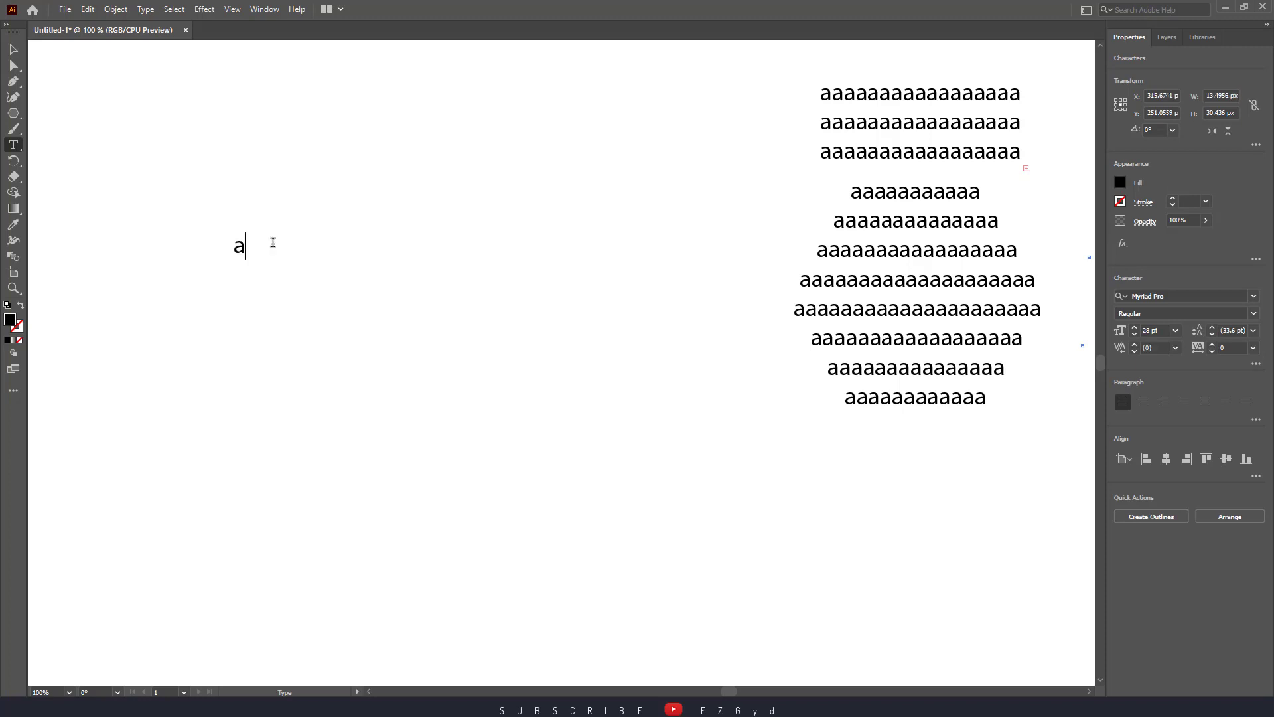
type("aaaaaaaaaaaaaaaaaaaaaaaaaaaaa")
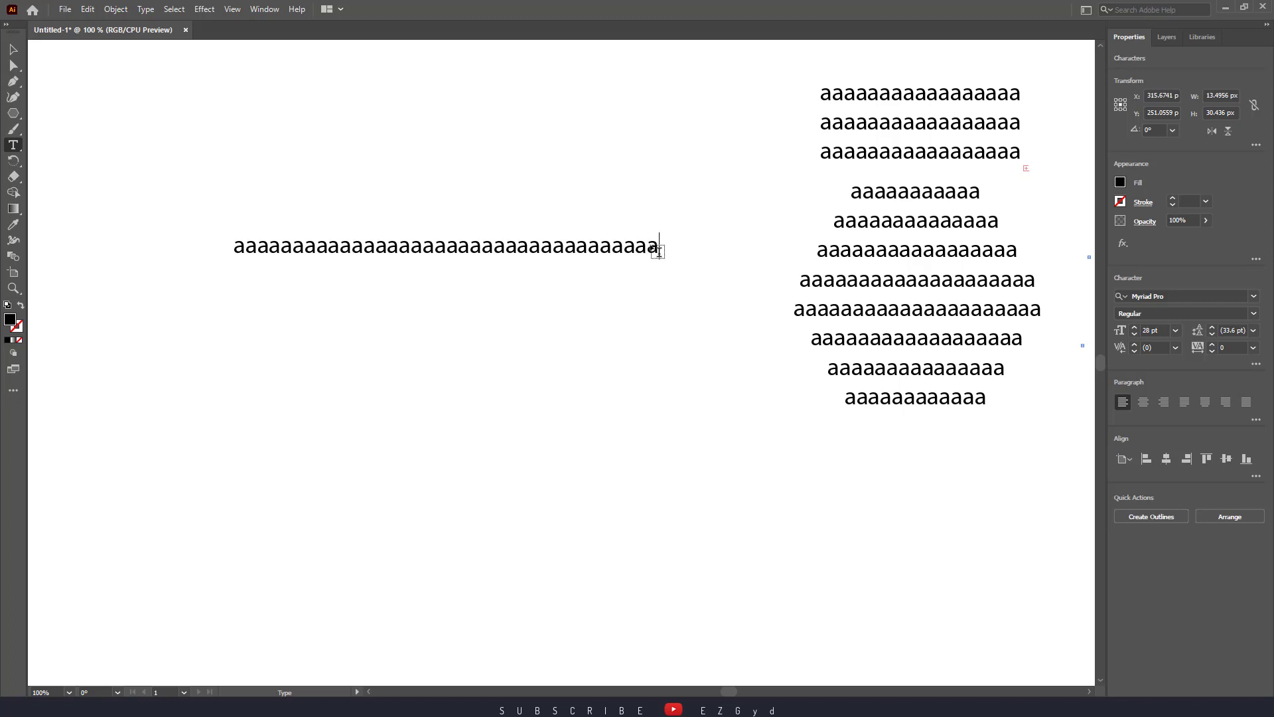
Step: Move the line of point text further left and extend its end with six more "a" letters
left_click(13, 49)
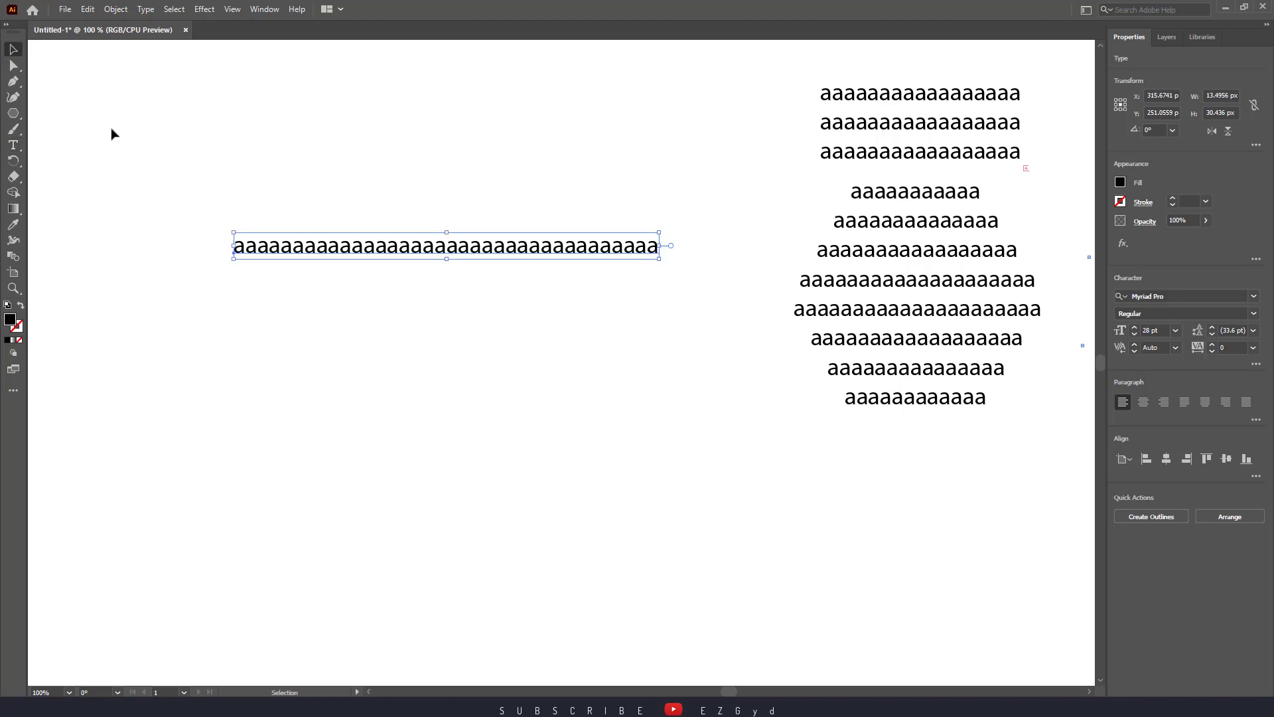
left_click_drag(335, 248, 213, 240)
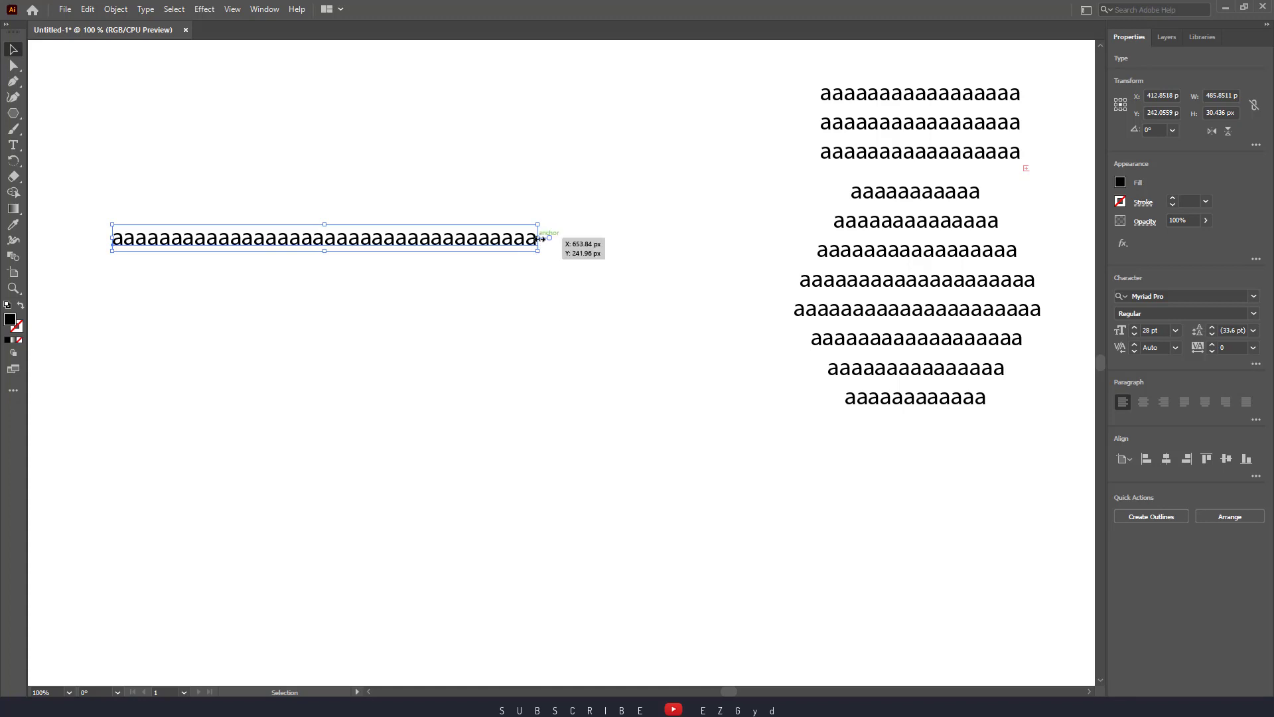
double_click(536, 240)
double_click(536, 240)
left_click(536, 239)
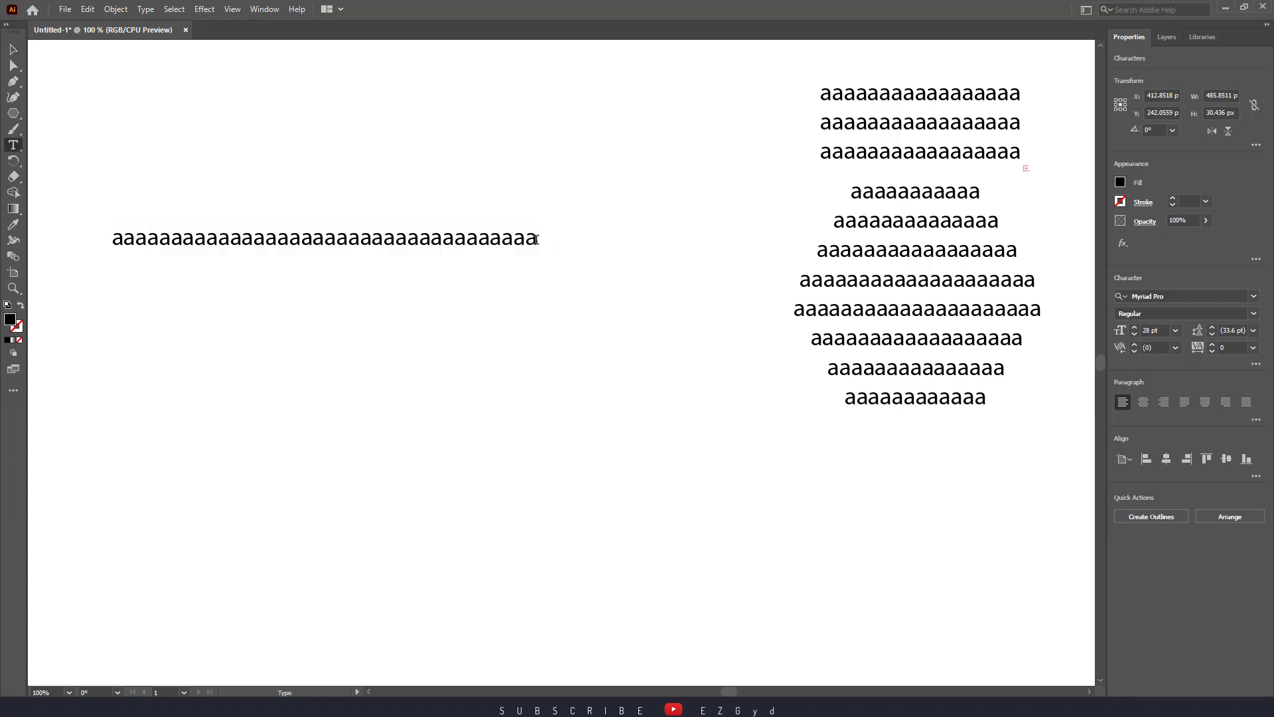
type("aaaaaa")
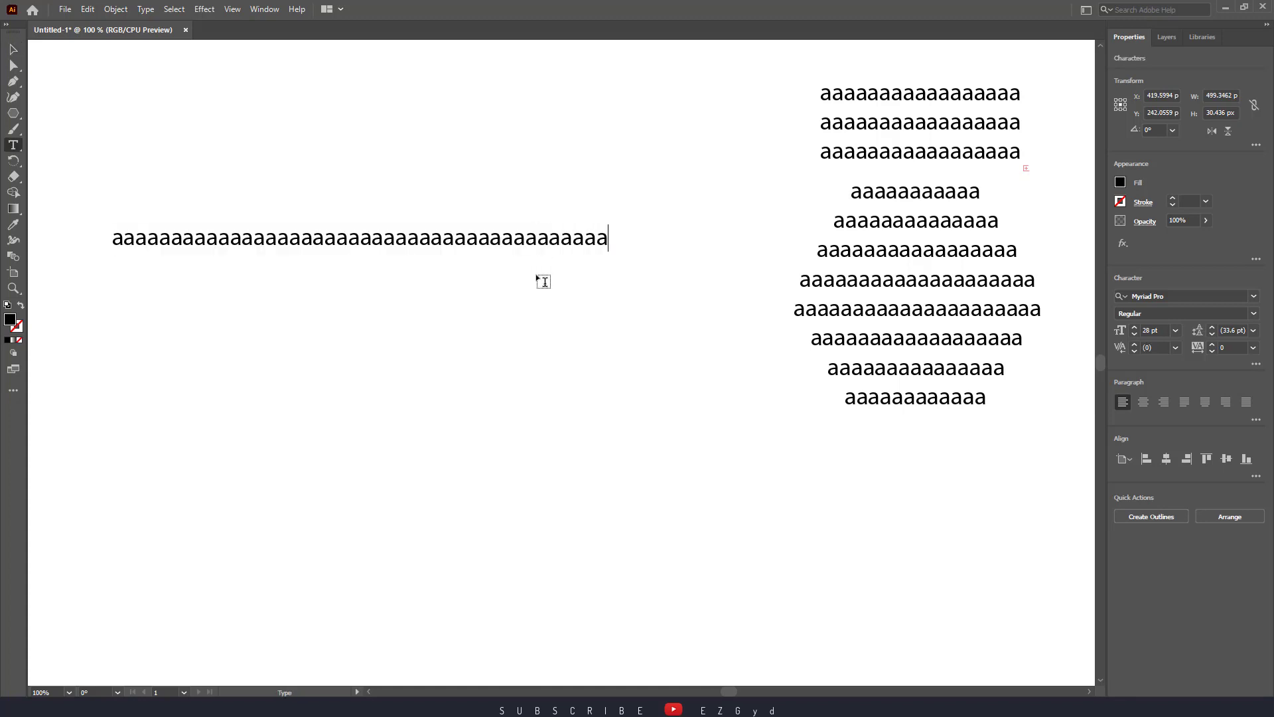
Step: Shift the point text slightly right and break it into two lines near its middle
left_click(13, 49)
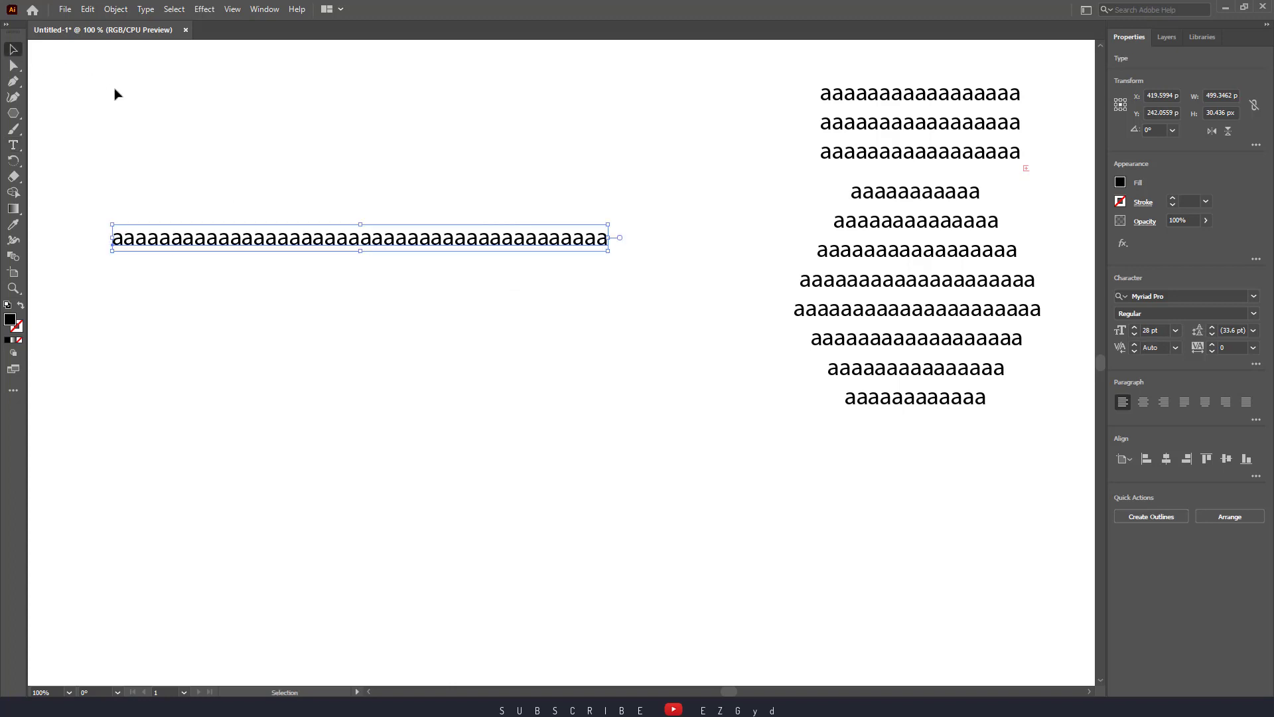
left_click(239, 113)
left_click_drag(339, 243, 401, 246)
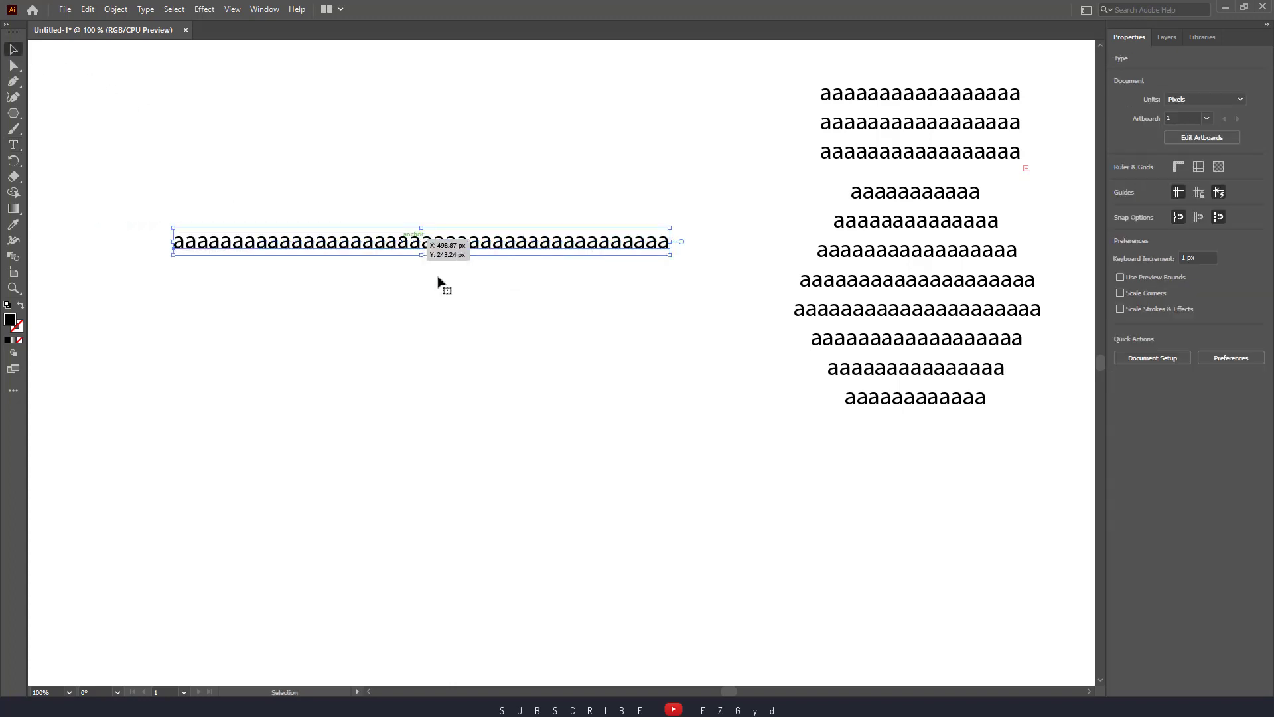
left_click(454, 299)
double_click(432, 244)
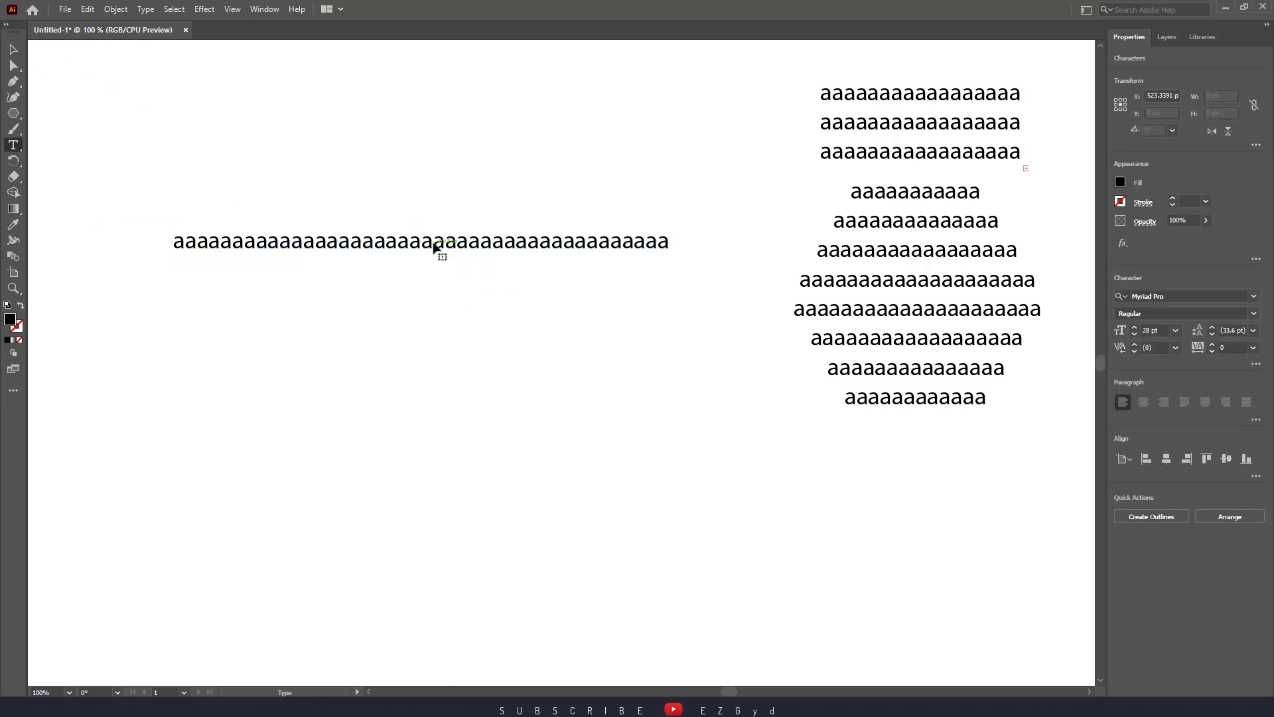
key("Return")
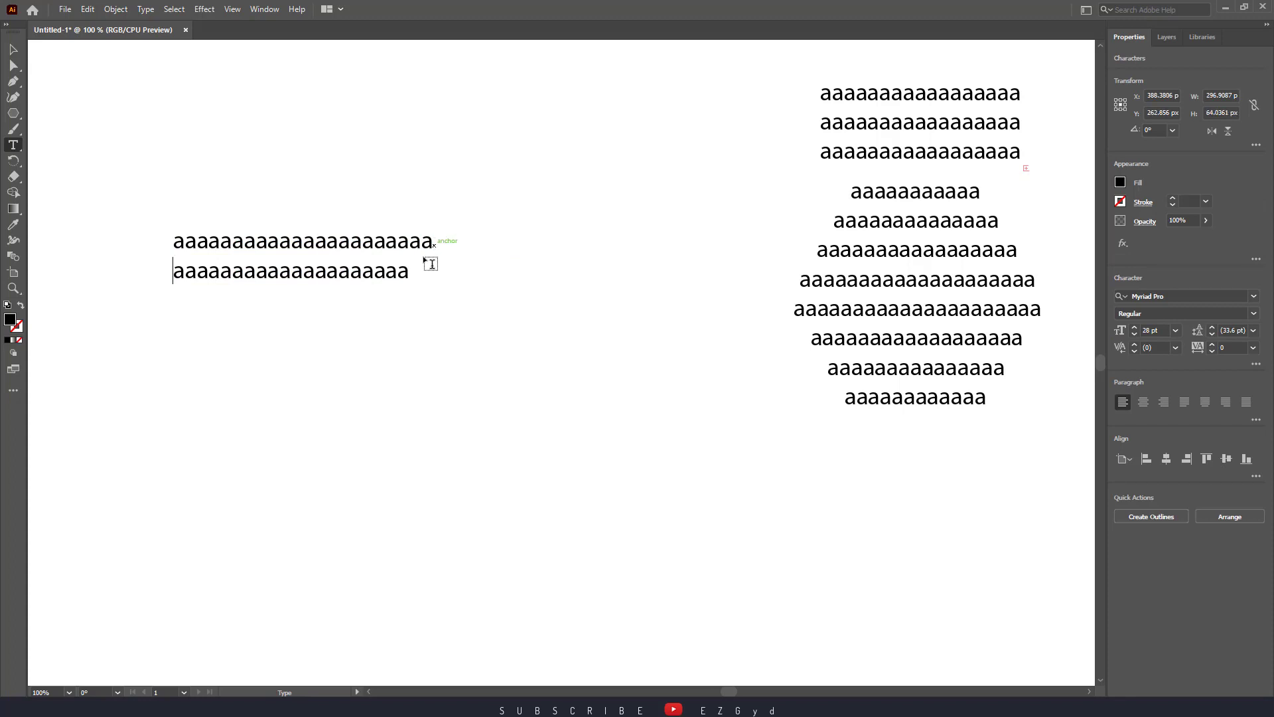
key("Escape")
Step: Extend the second line of the point text with 16 more "a" letters
left_click(13, 50)
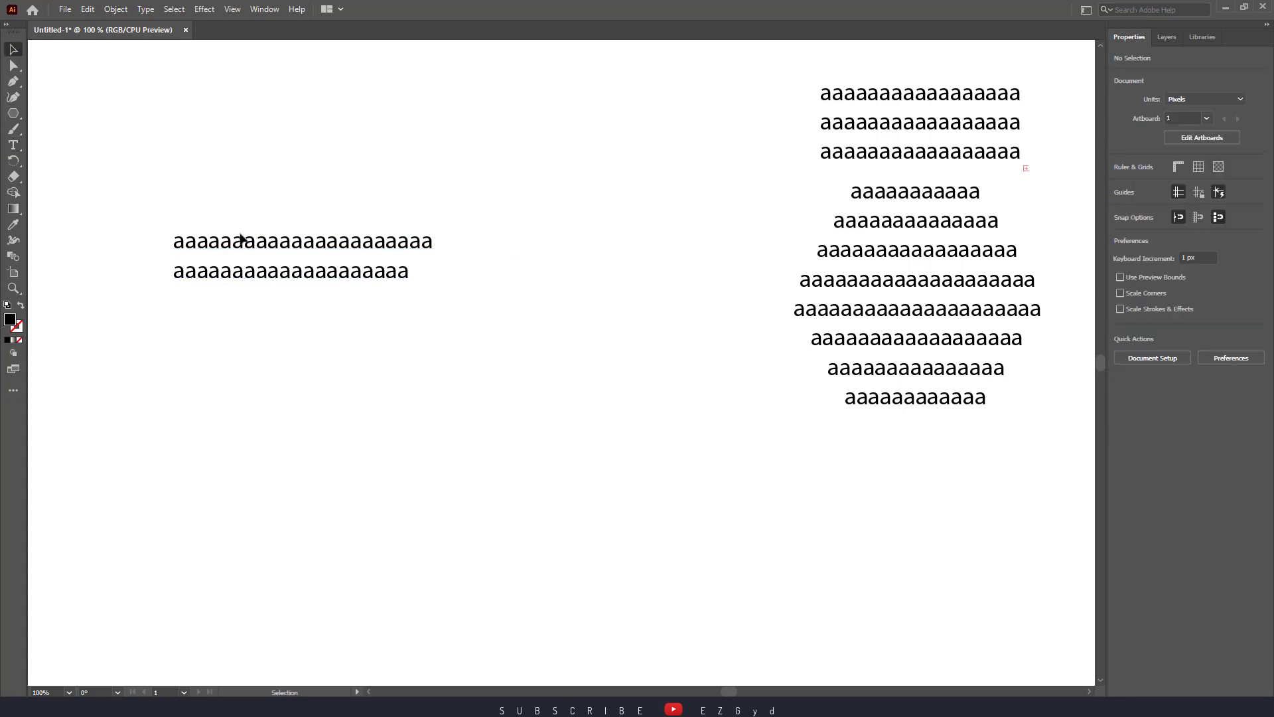
left_click_drag(305, 272, 411, 276)
double_click(420, 273)
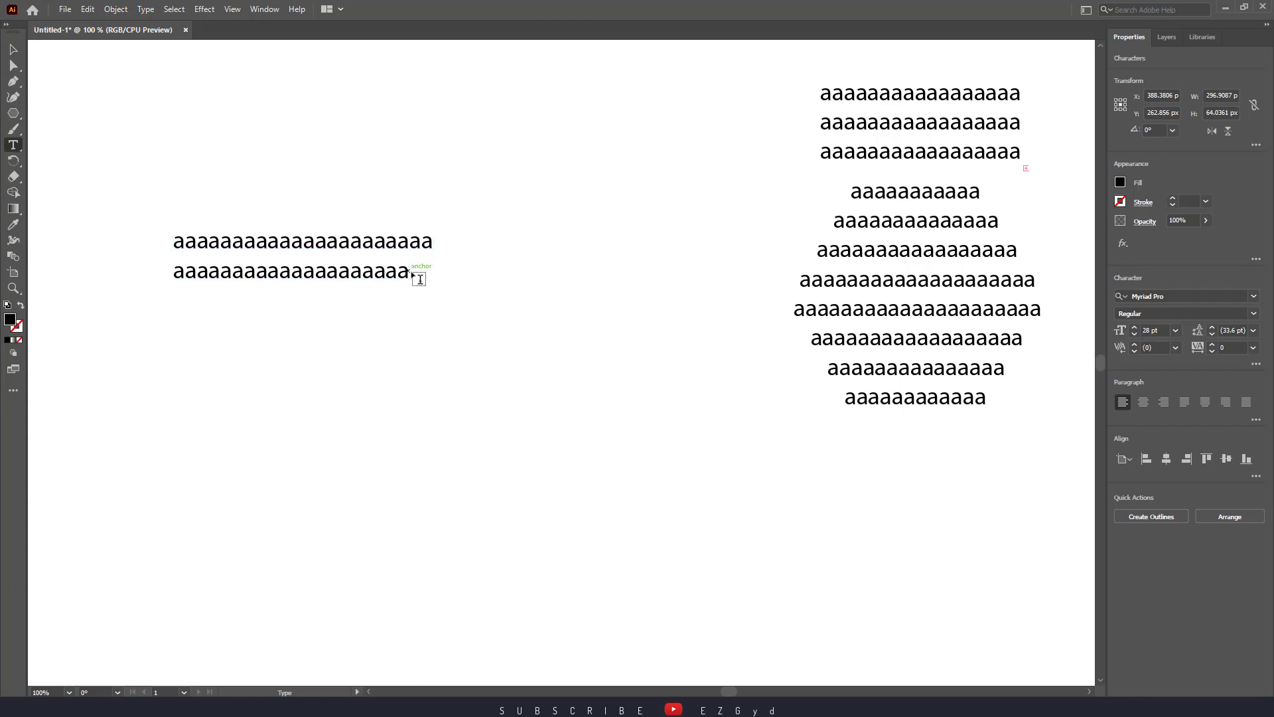
type("aaaaaaaaaaaaaaaa")
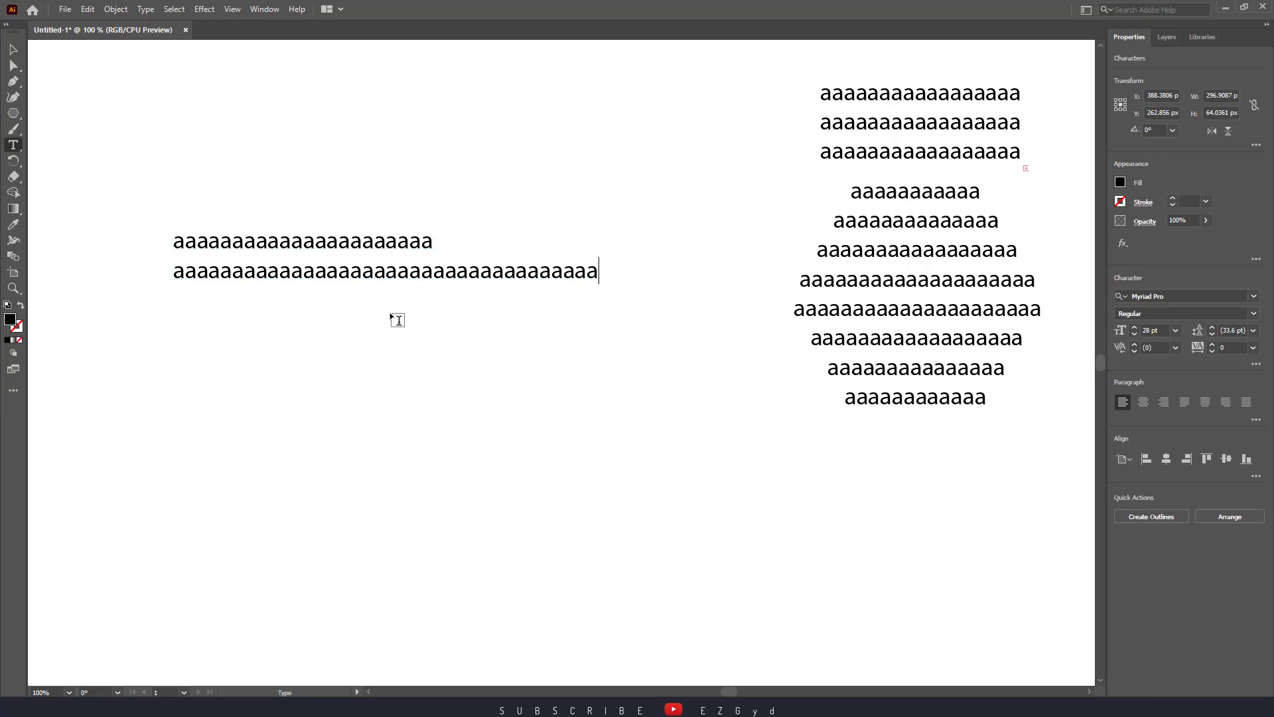
Step: Move the two-line point text up beside the first text block, and the hexagon text block into the empty area below it
left_click(10, 50)
left_click(398, 258)
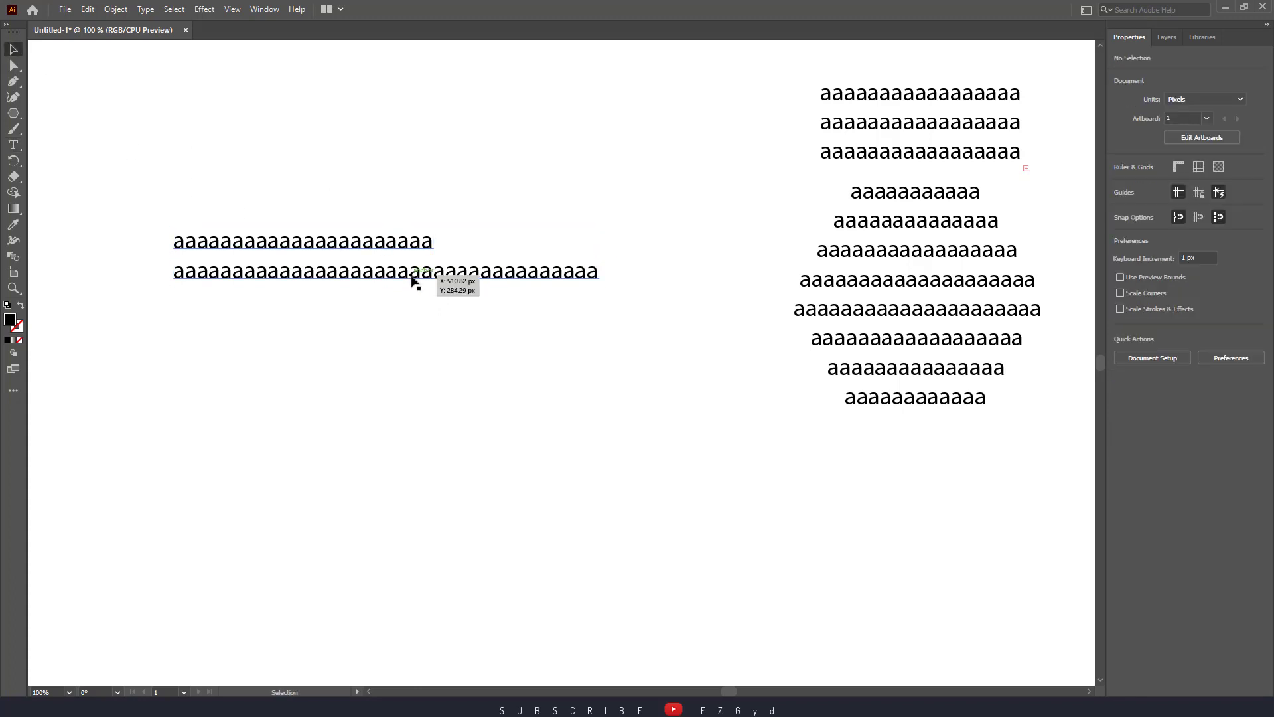
left_click_drag(412, 276, 601, 134)
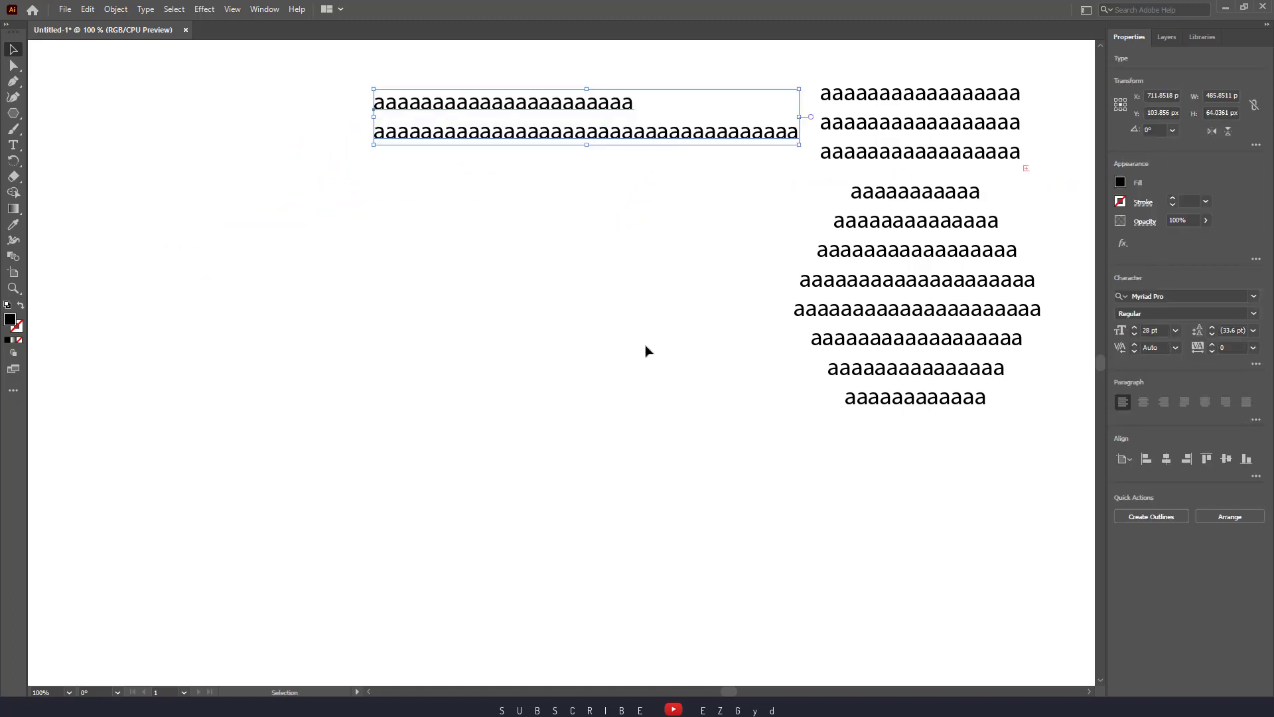
left_click_drag(869, 328, 432, 403)
left_click(700, 435)
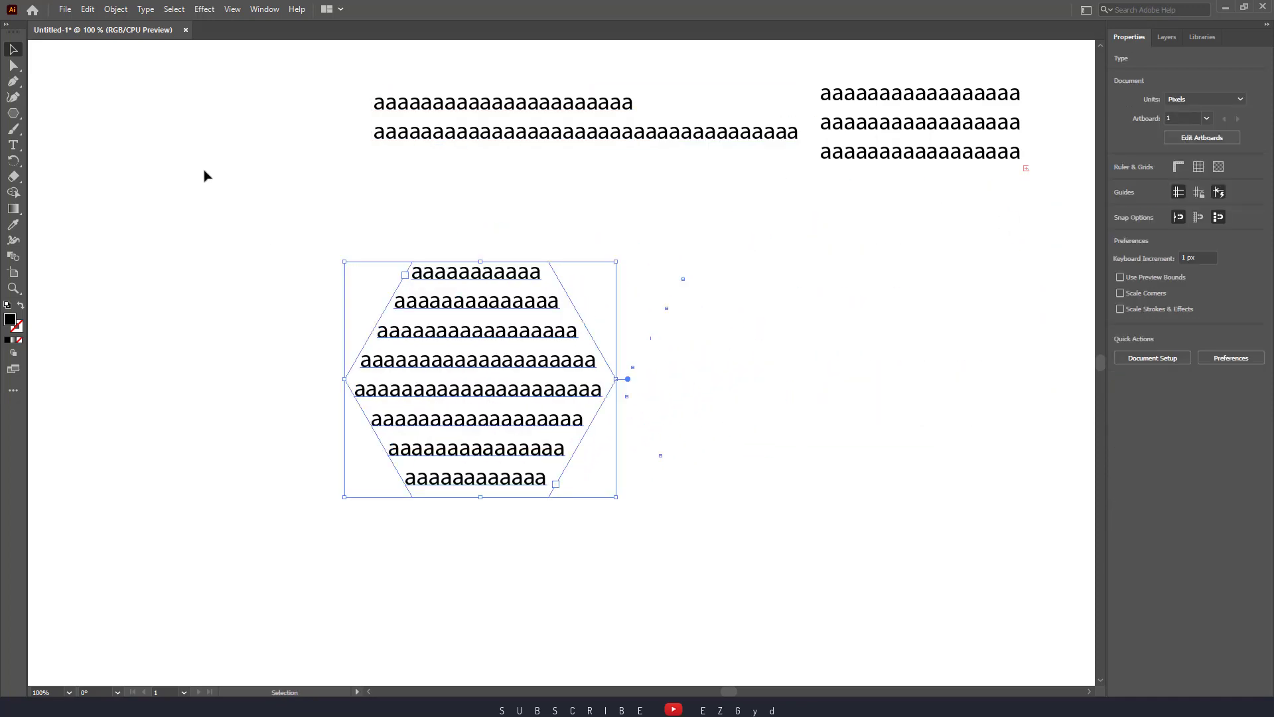
Step: Select a lower corner anchor of the hexagon text frame with Direct Selection and fill the shape with orange
left_click(13, 65)
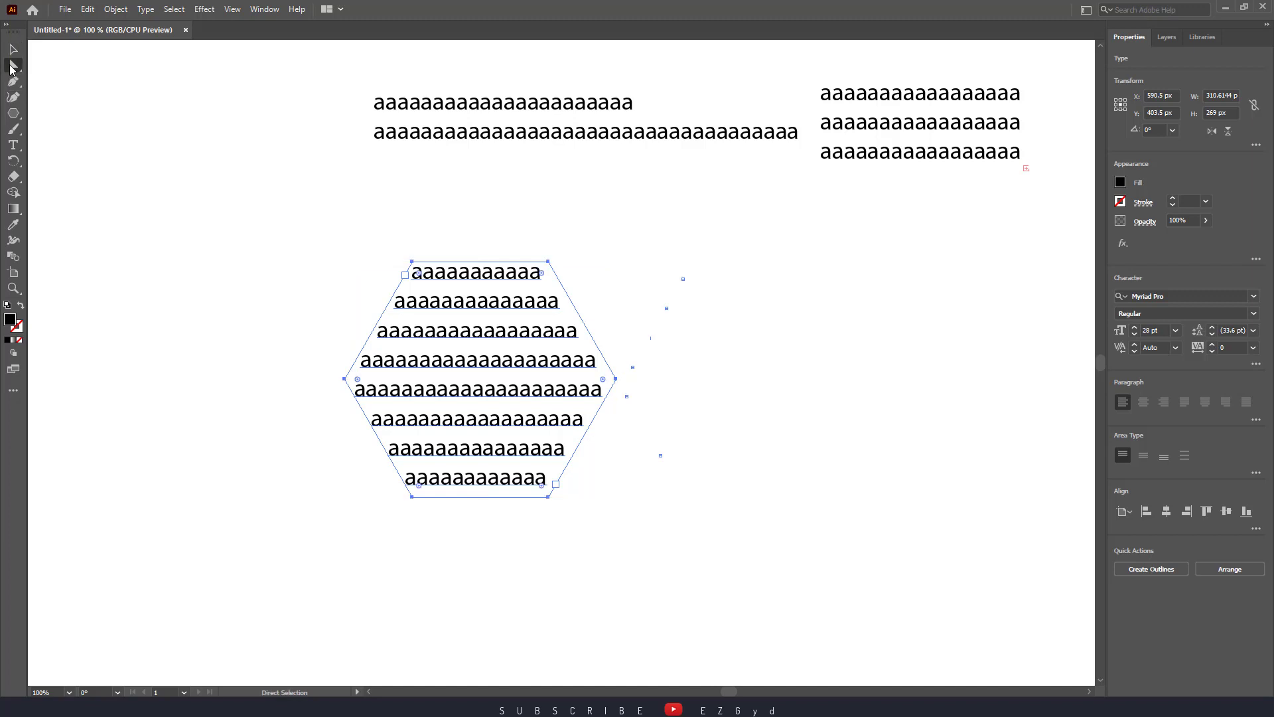
left_click(548, 497)
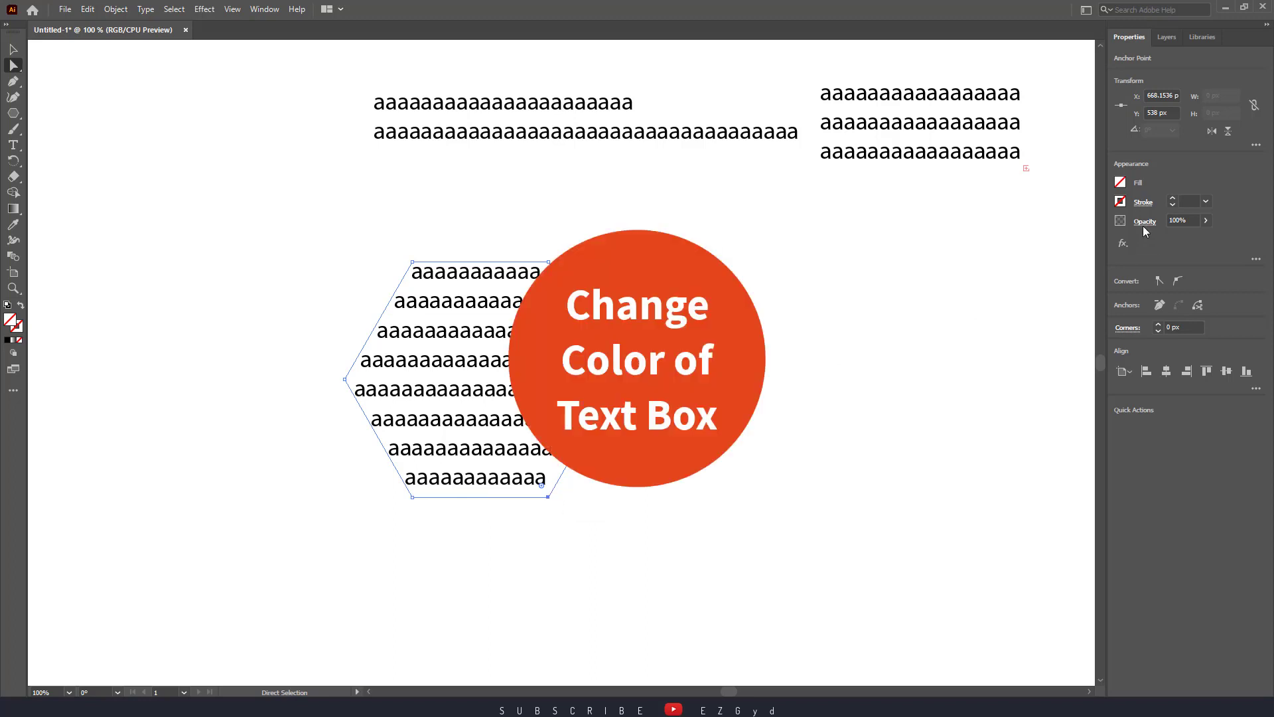
left_click(1124, 184)
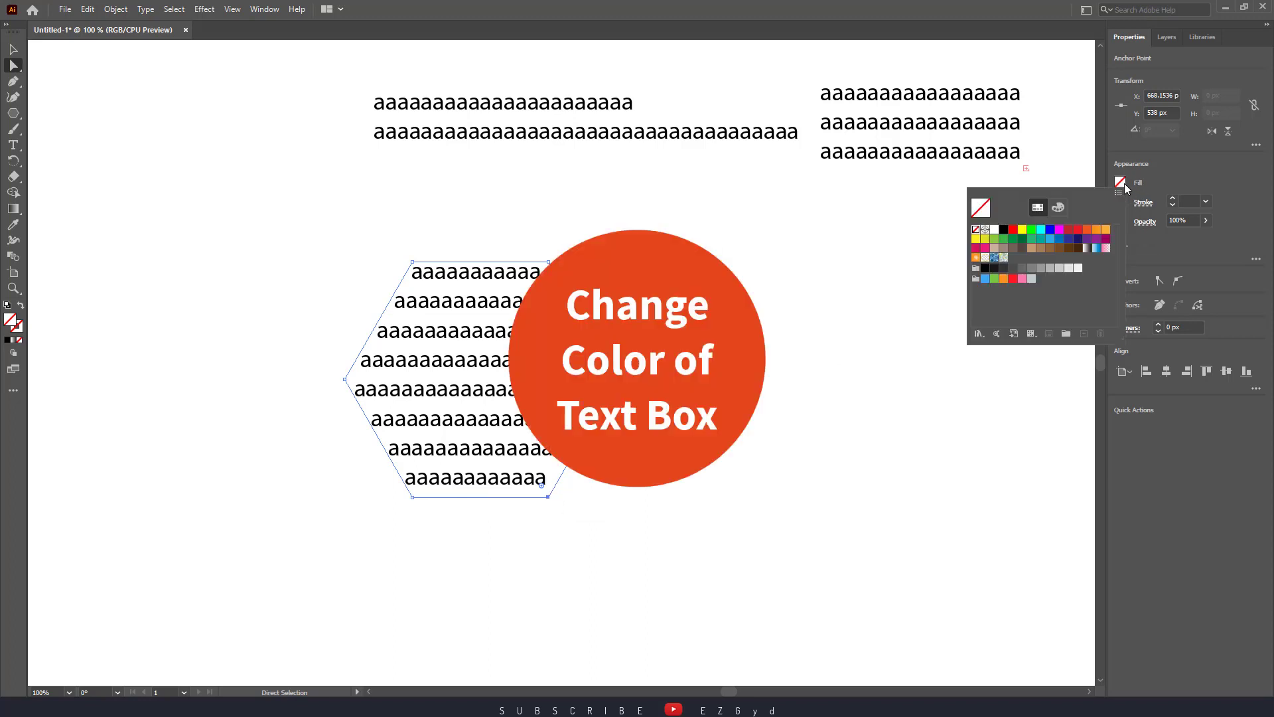
left_click(1095, 230)
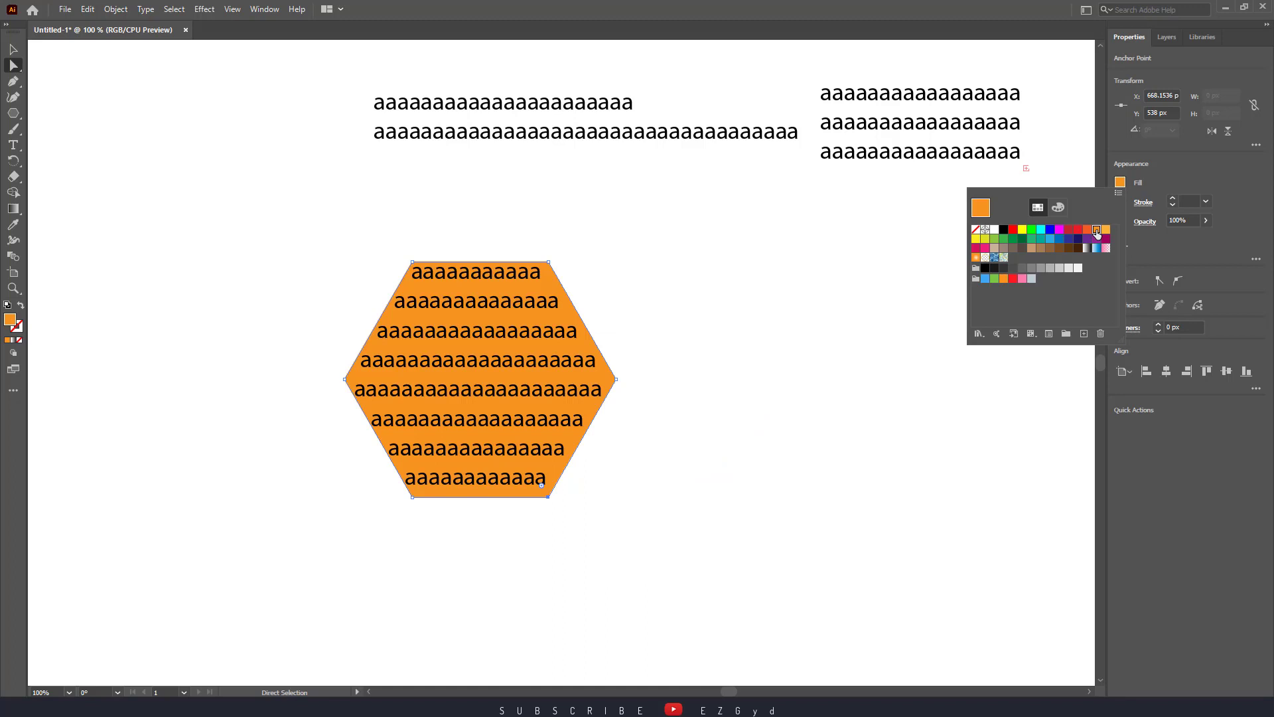
Step: Give the hexagon frame a 3 pt purple stroke
left_click(1173, 201)
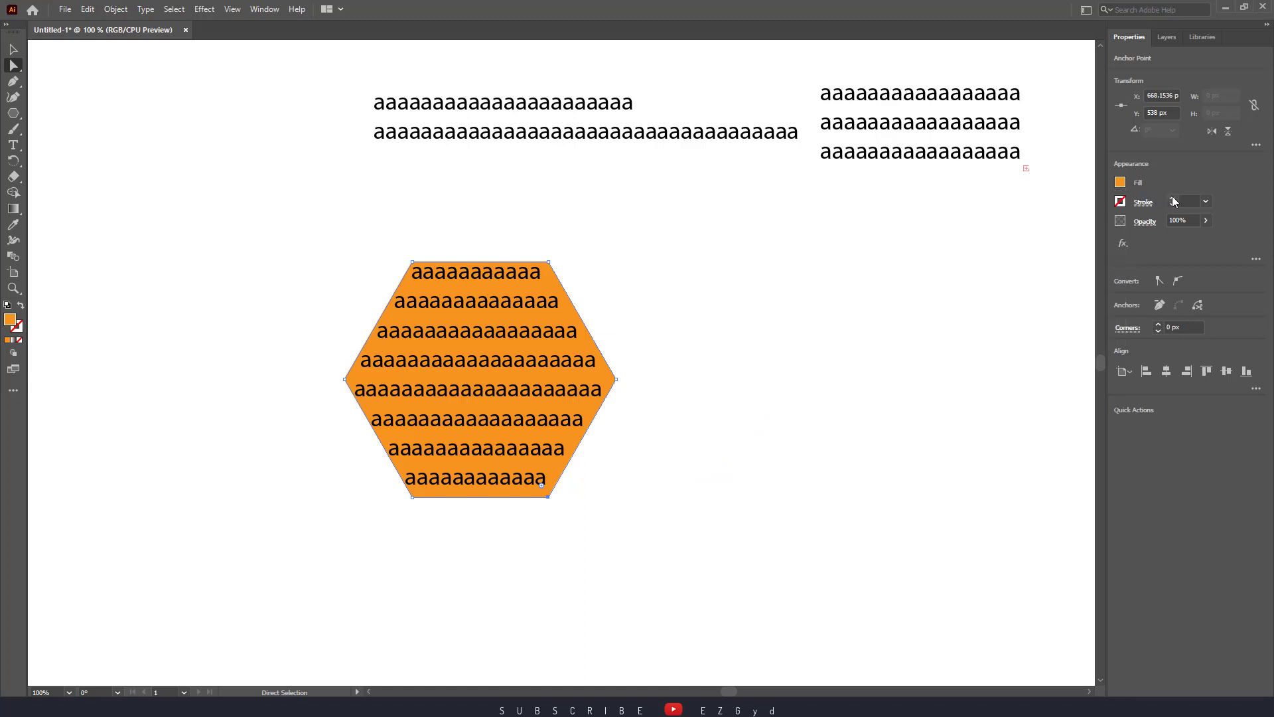
left_click(1173, 200)
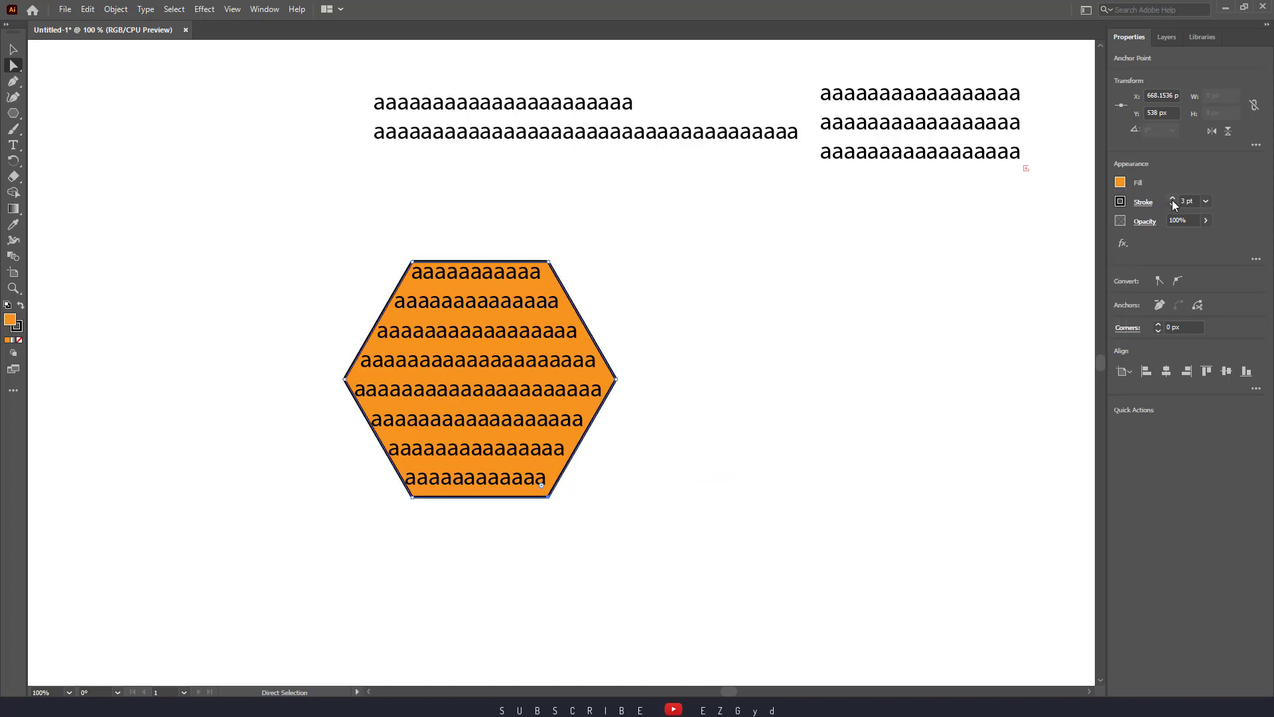
left_click(1150, 203)
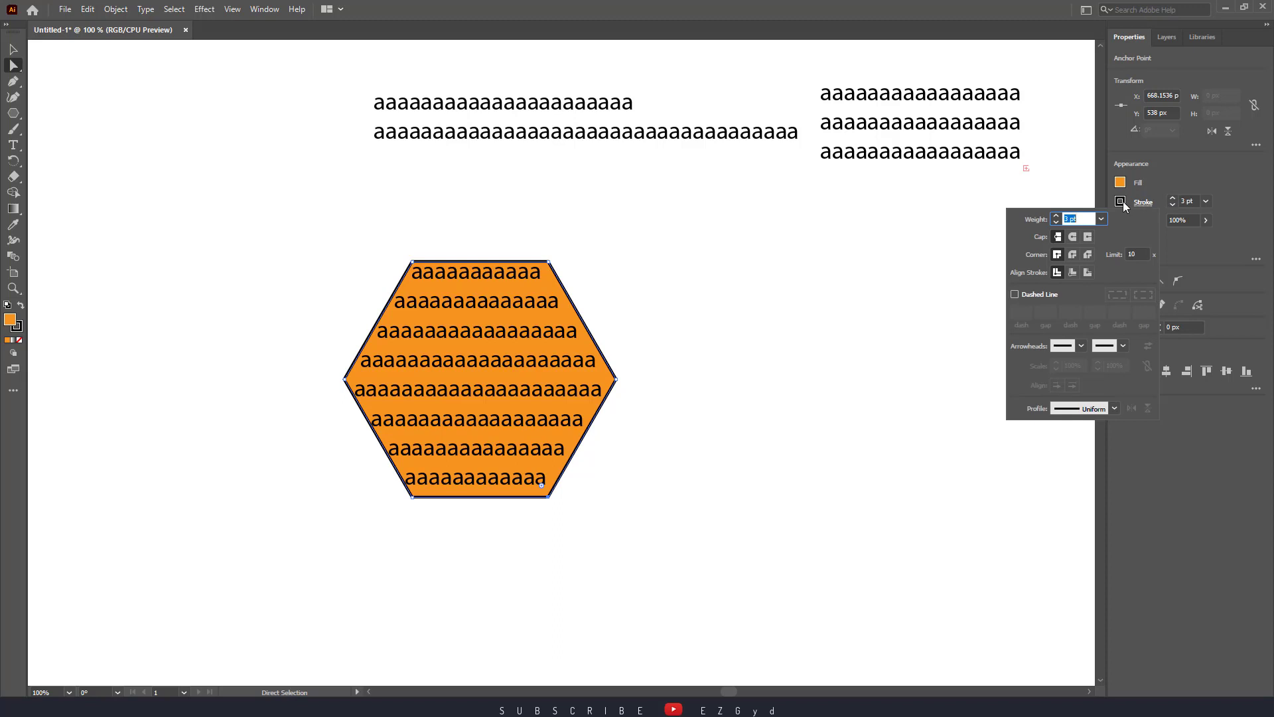
left_click(1123, 202)
left_click(1121, 202)
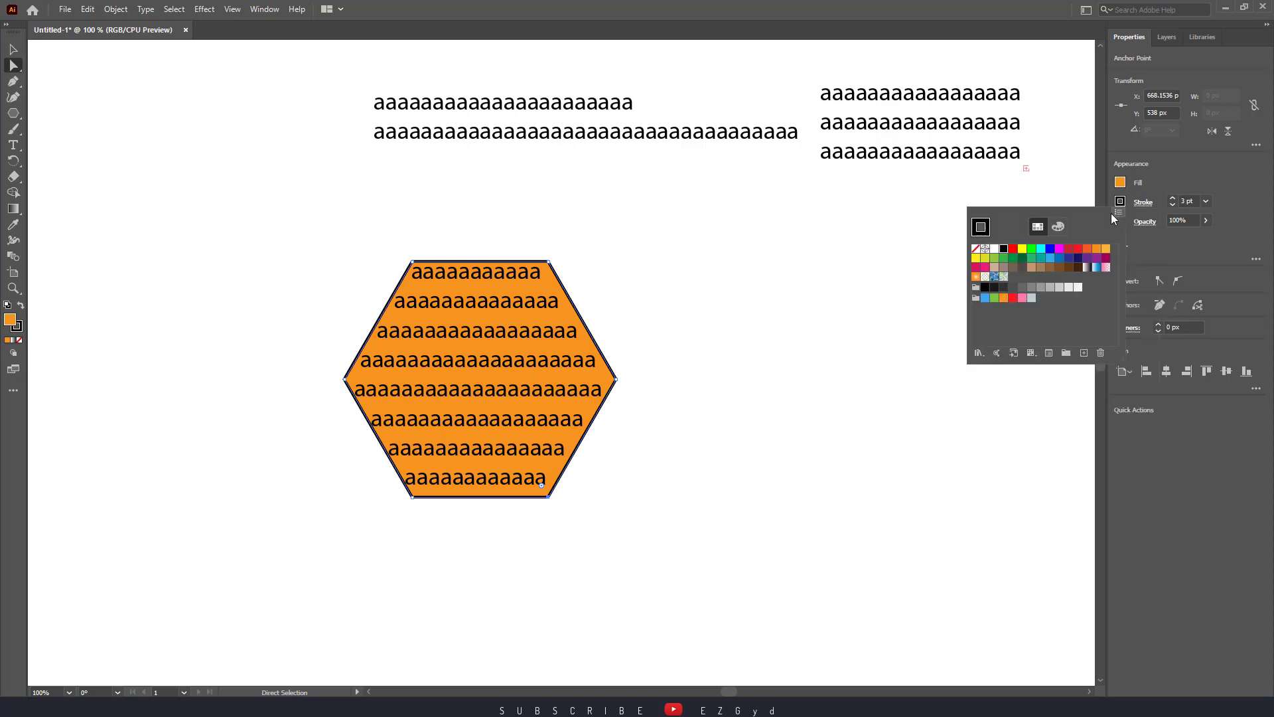
left_click(1095, 258)
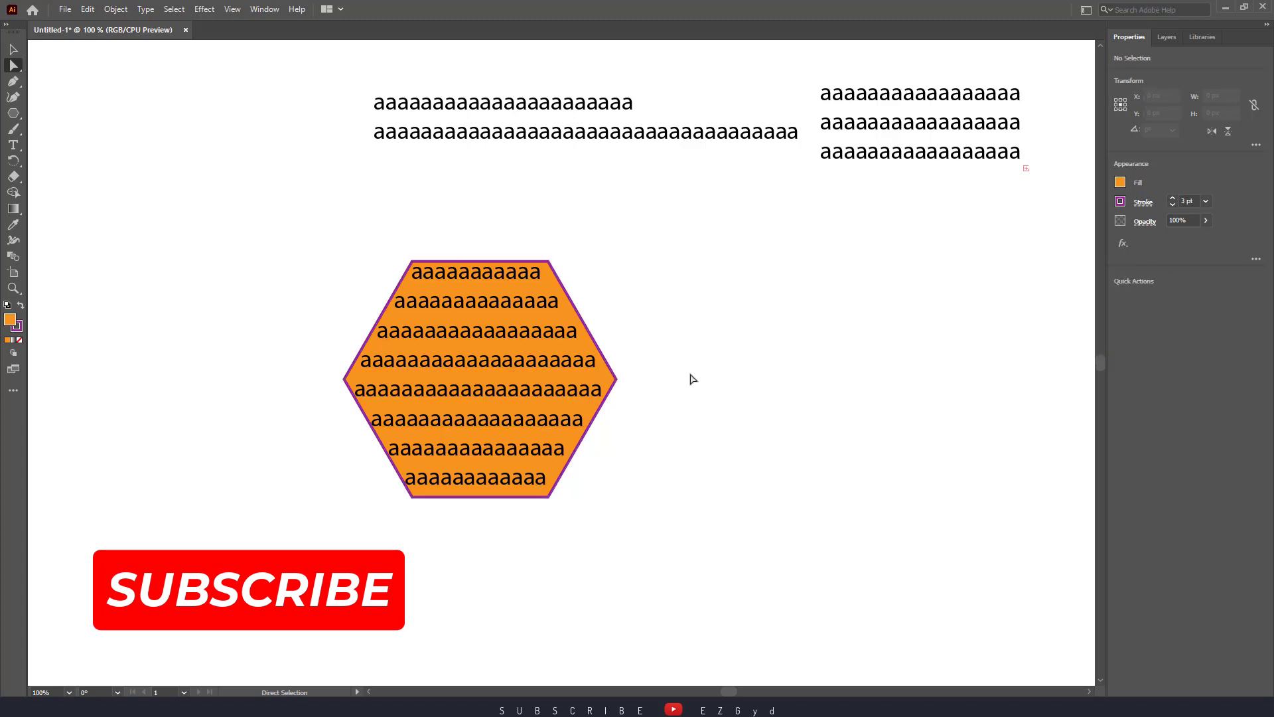
Step: Set the fill of the text inside the hexagon to white
left_click(501, 393)
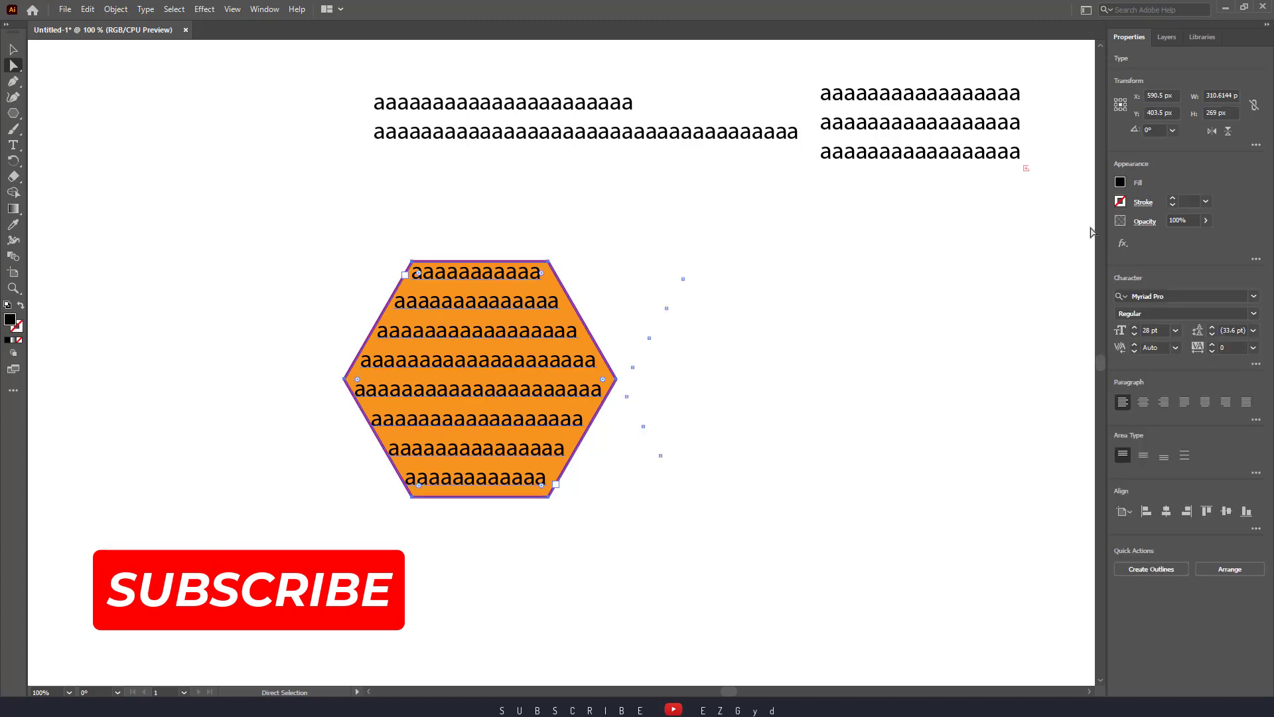
left_click(1120, 183)
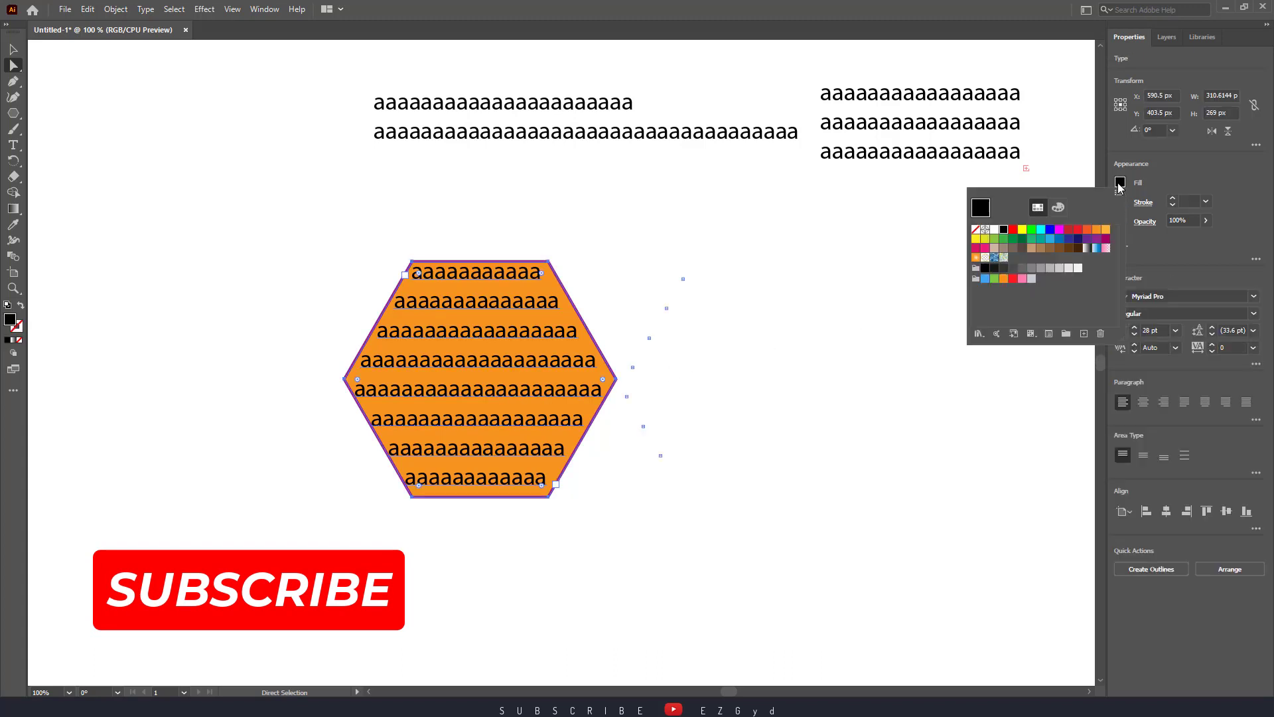
left_click(994, 229)
left_click(911, 312)
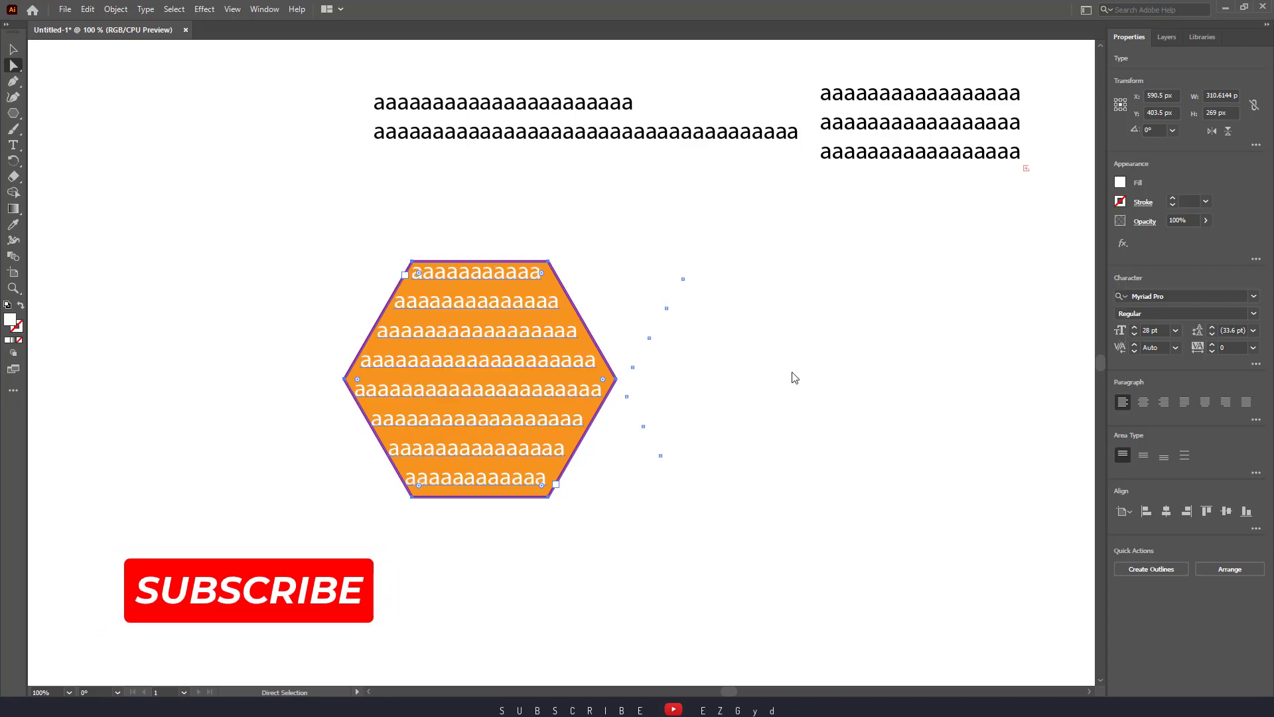
left_click(953, 368)
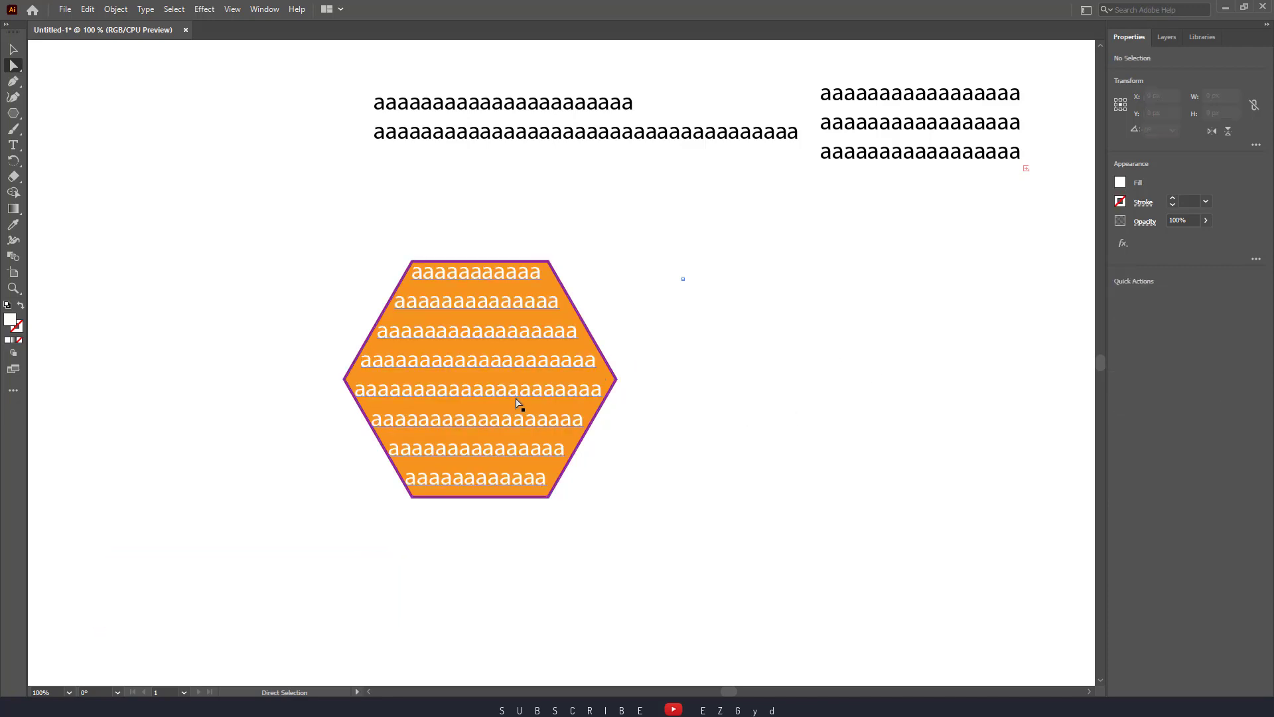
Step: Nudge the hexagon text block down and right, and centre-align all its text
left_click_drag(517, 398, 533, 408)
double_click(564, 409)
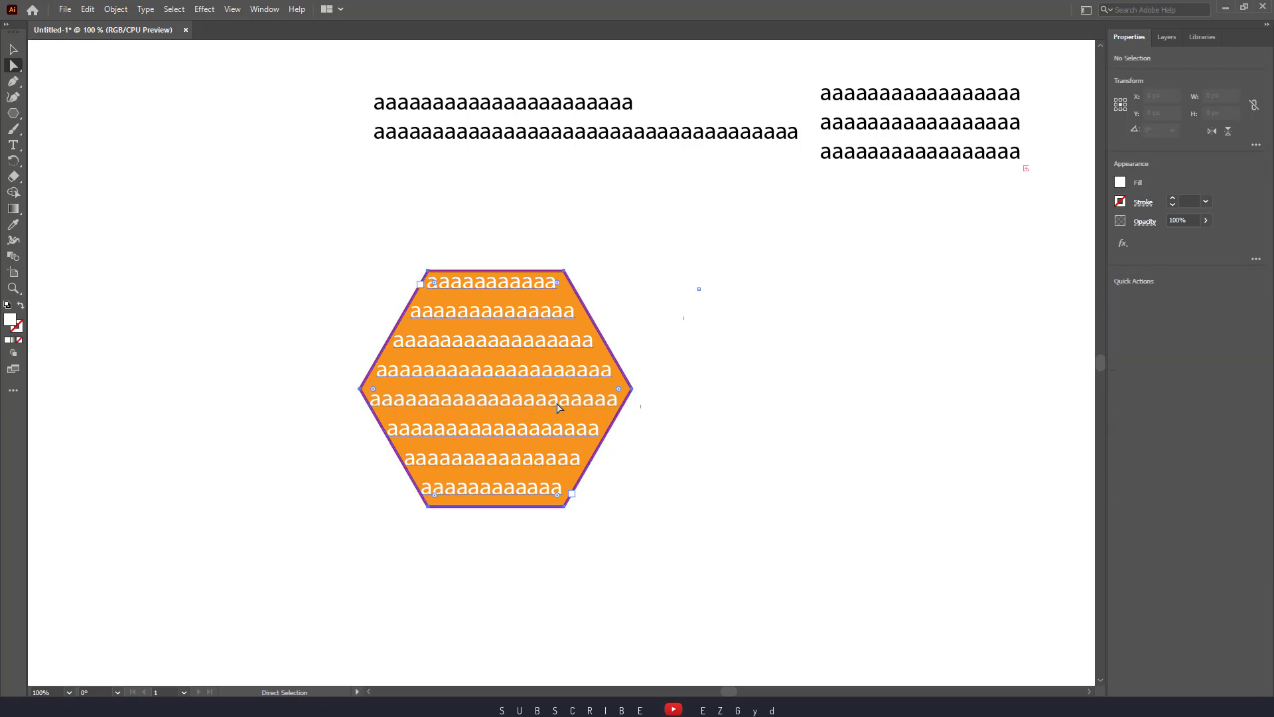
key("ctrl+a")
left_click(1144, 402)
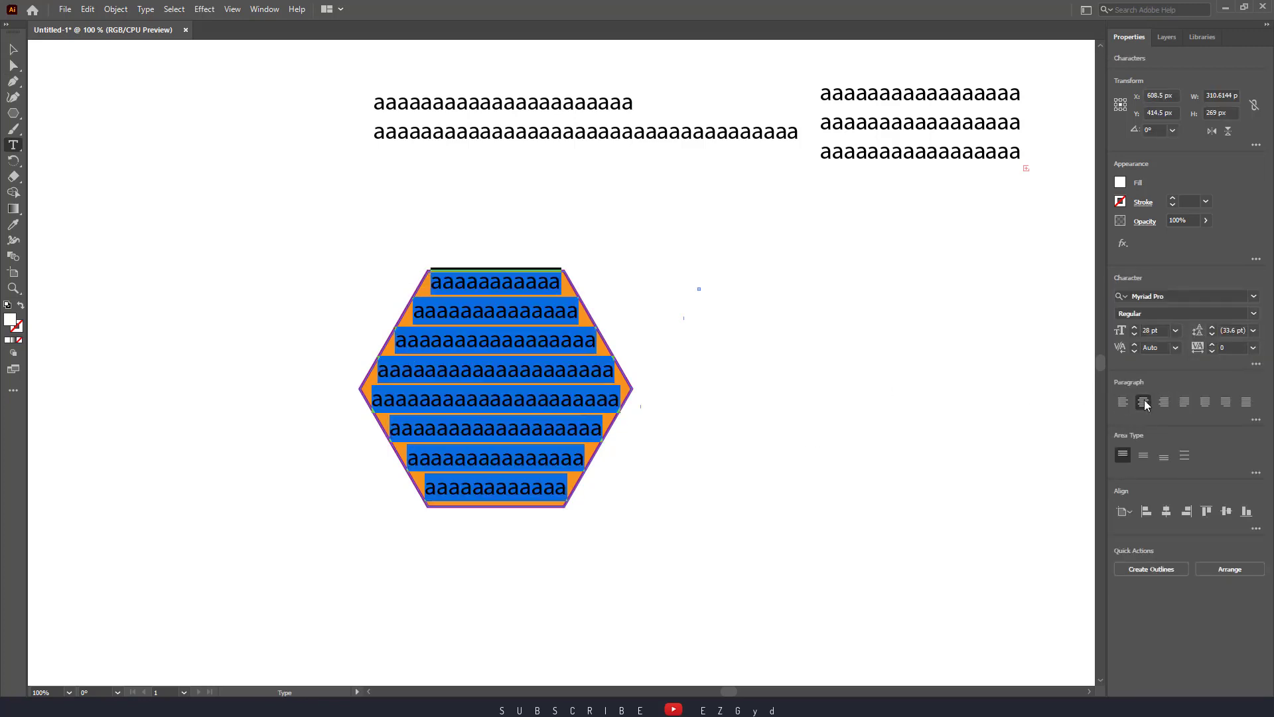
left_click(949, 424)
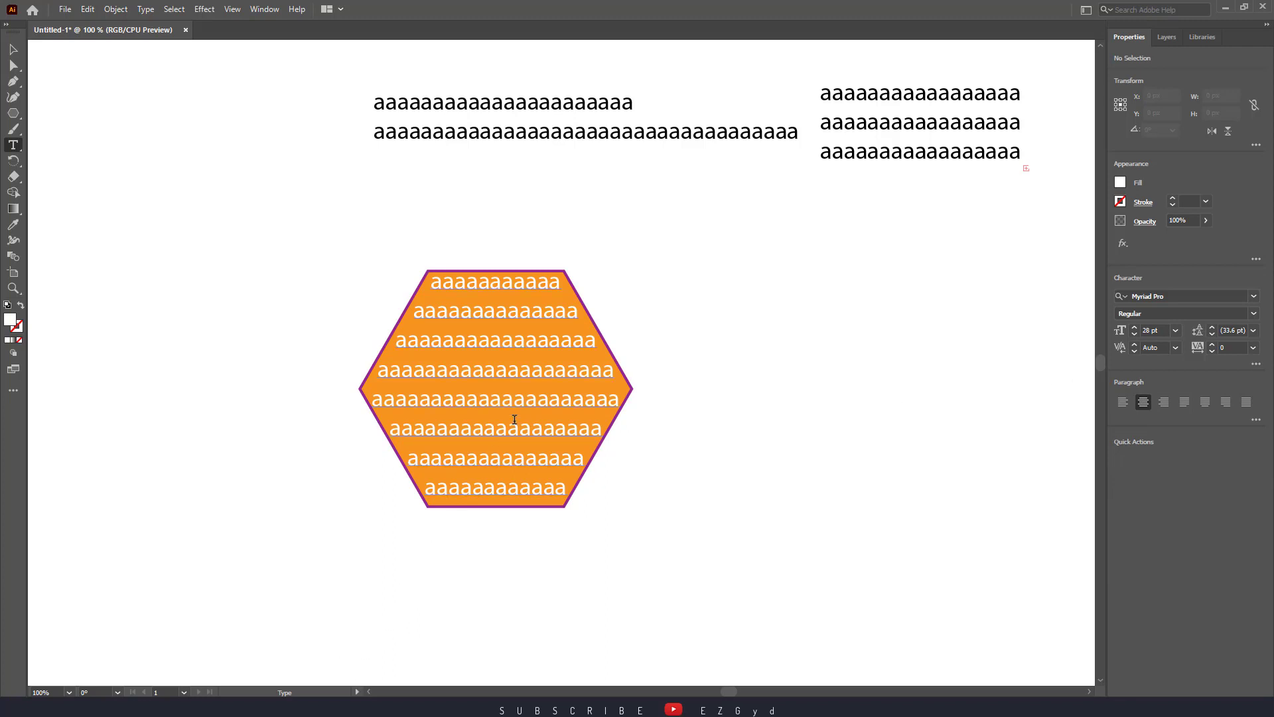
Step: Move the orange hexagon text block back below the first text block
left_click(14, 49)
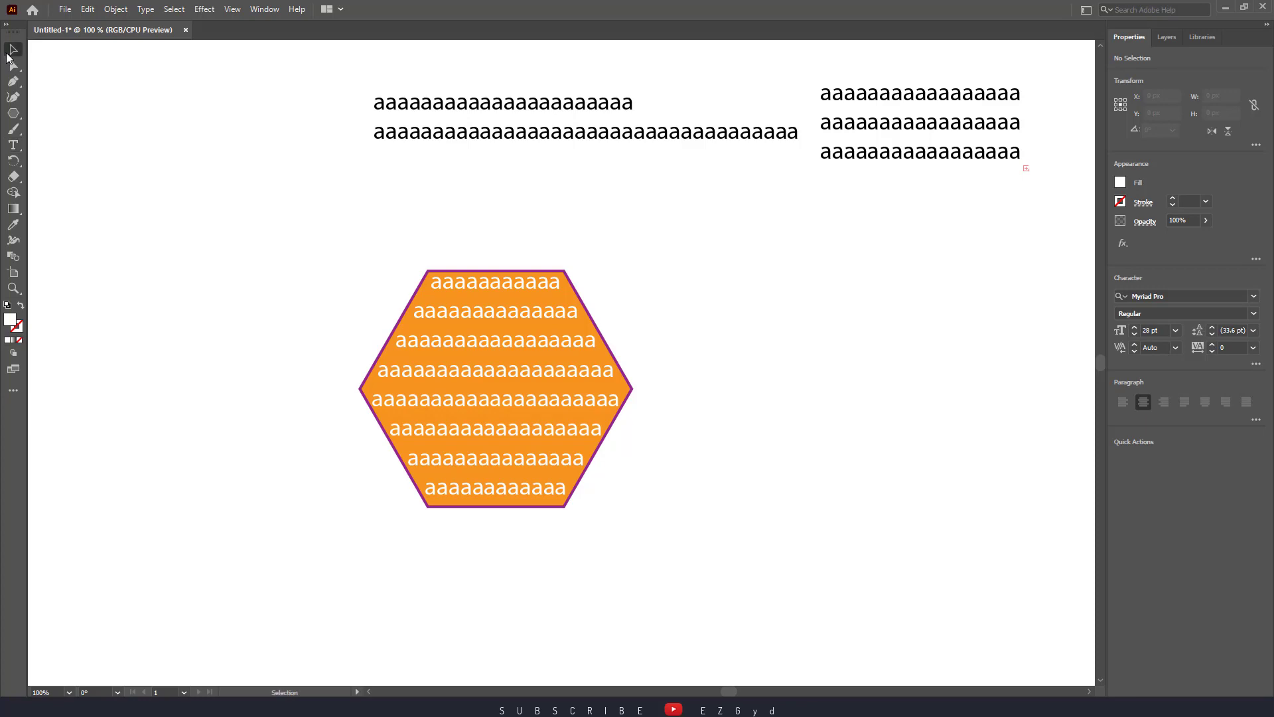
left_click_drag(425, 381, 439, 387)
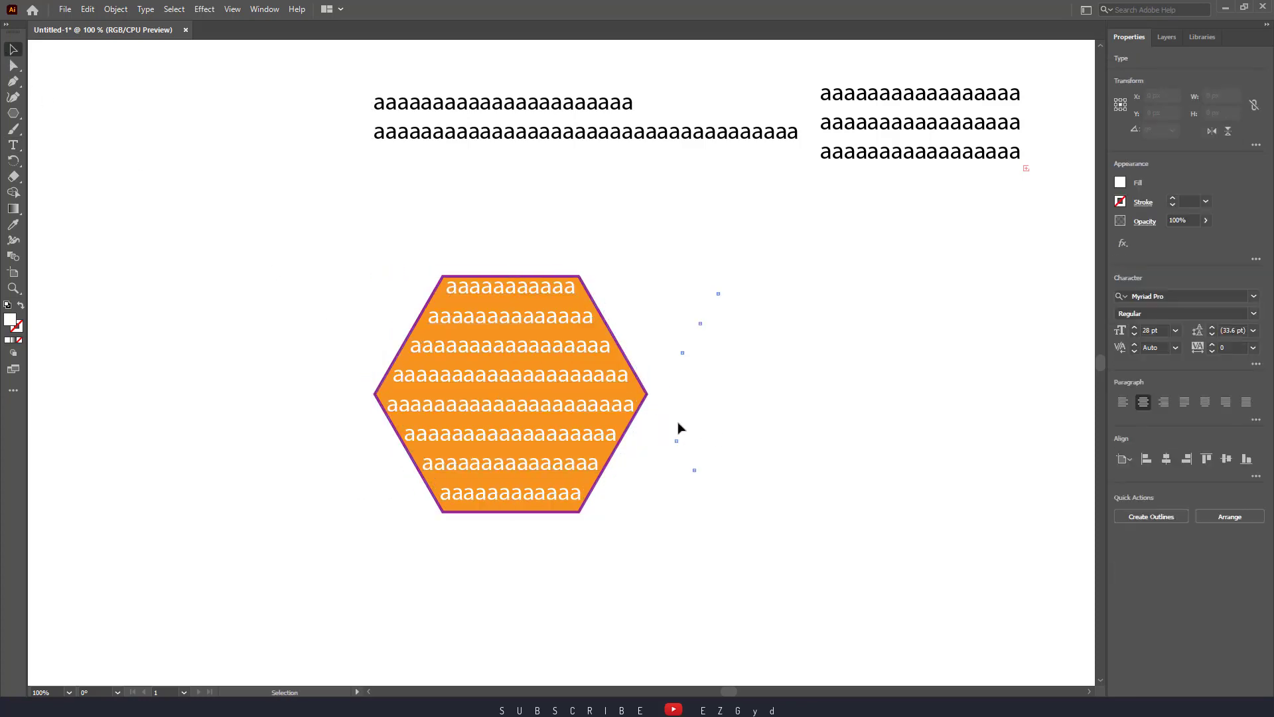
left_click(677, 426)
left_click_drag(533, 383, 988, 327)
Step: Draw a rectangle about 426 × 541 px below the first text block and fill it with light orange
left_click_drag(19, 113, 53, 115)
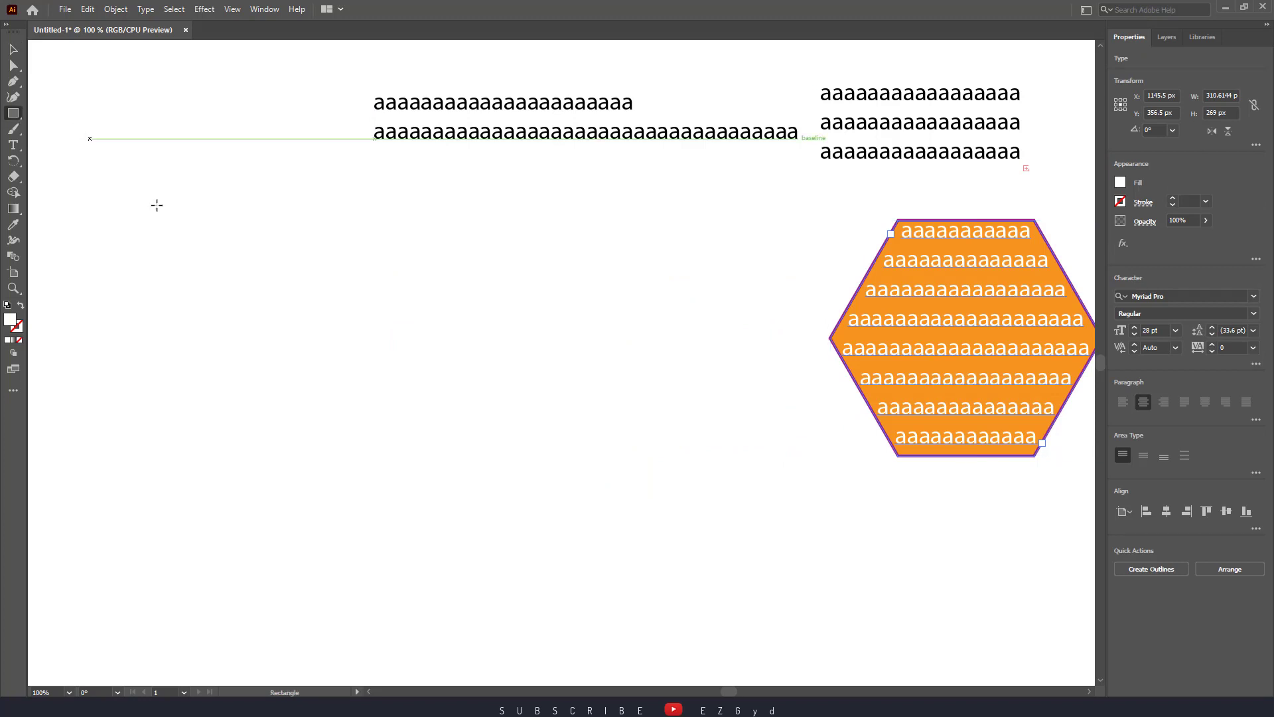
left_click_drag(164, 198, 537, 672)
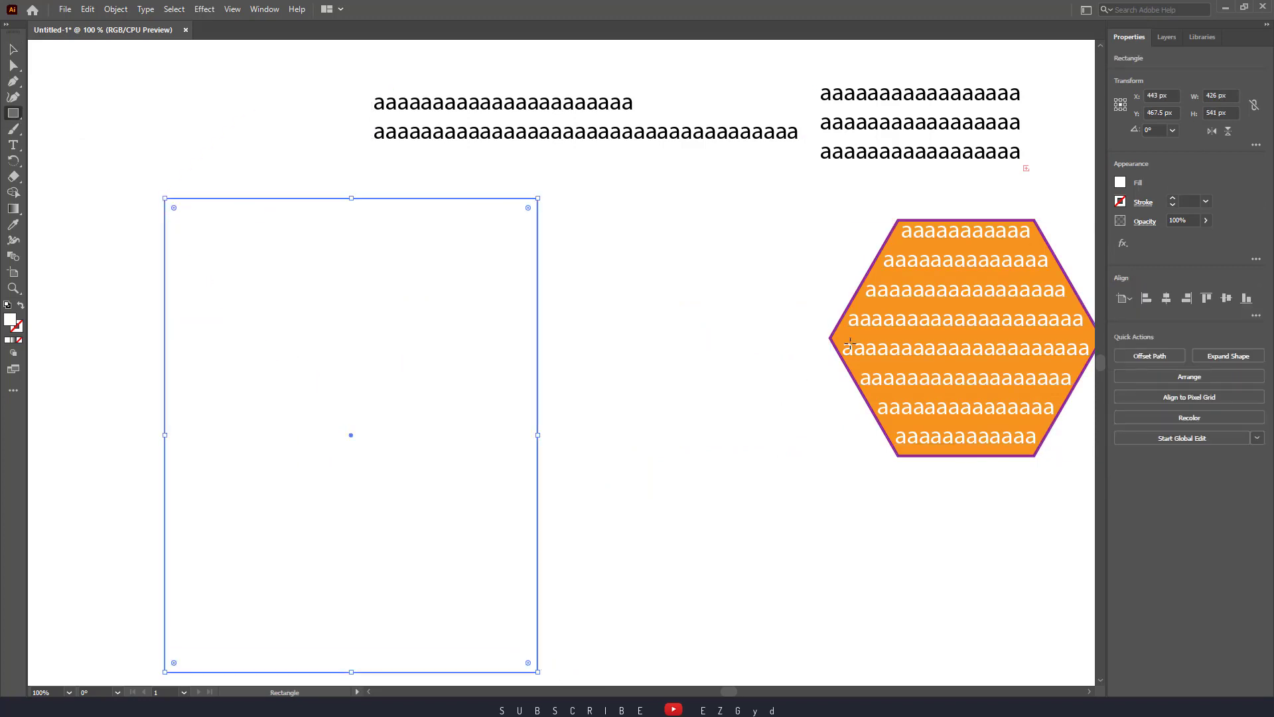
left_click(1121, 183)
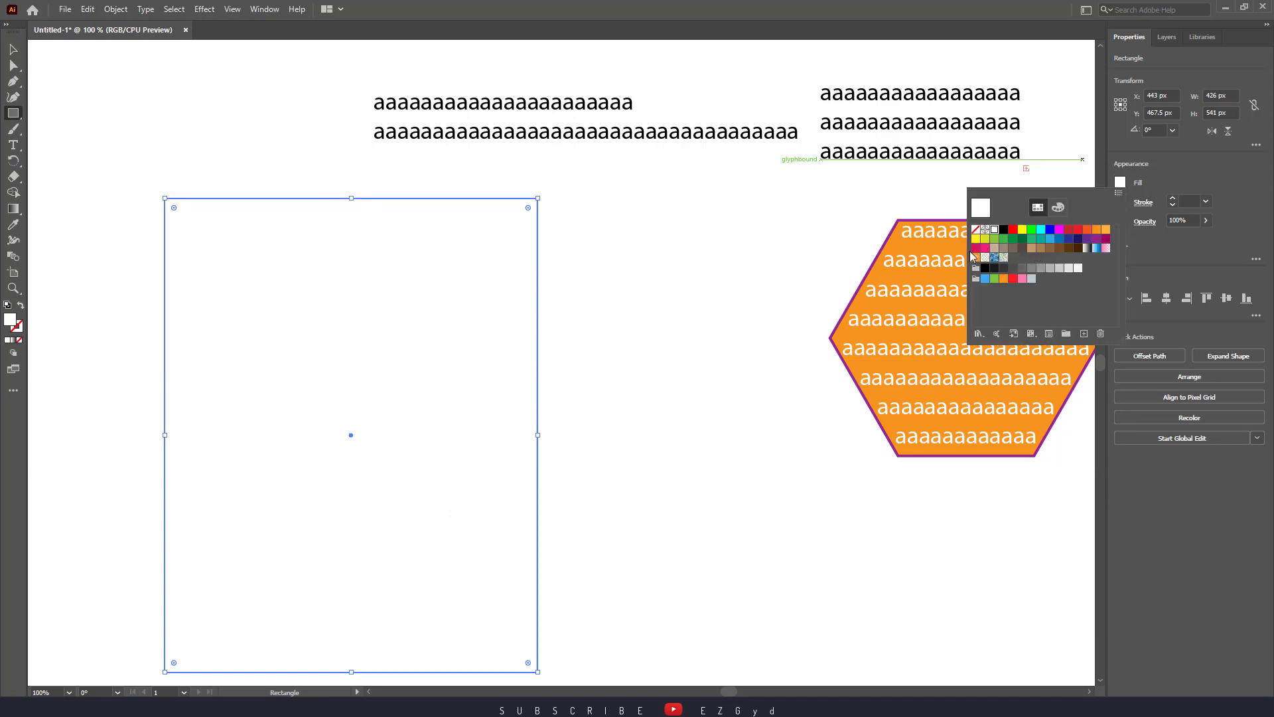
left_click(1105, 230)
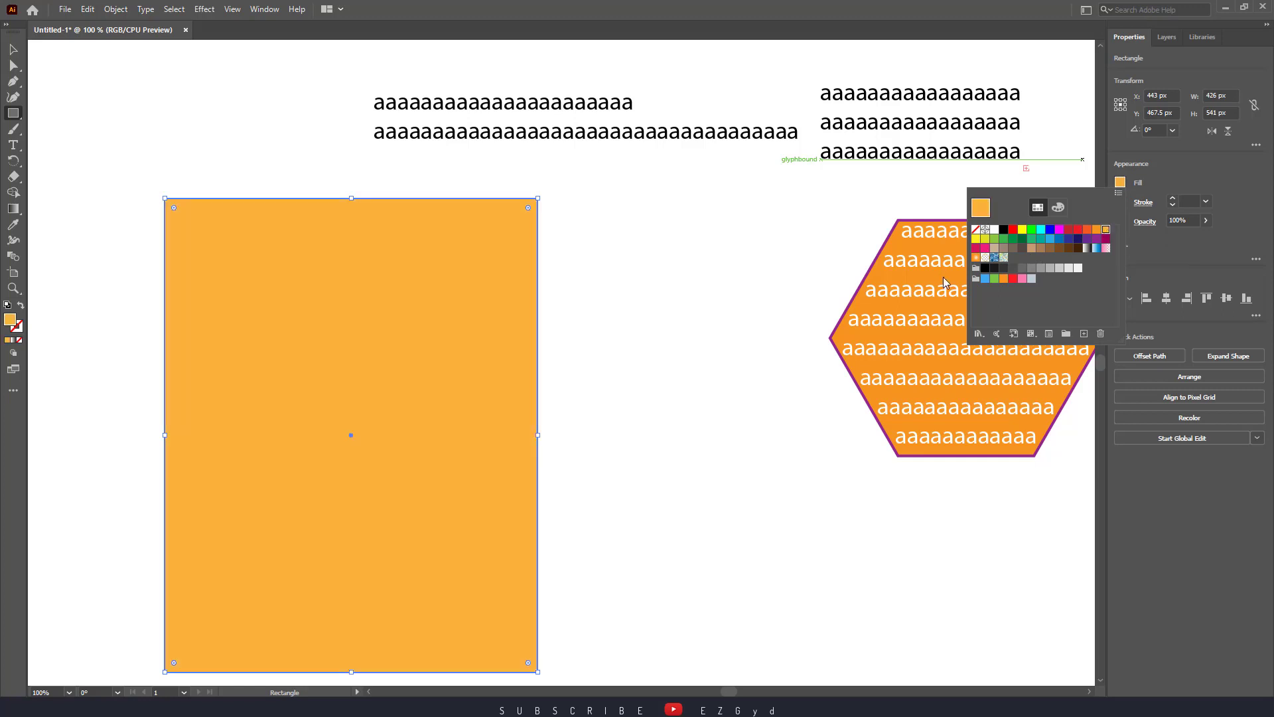
Step: Move the hexagon text block onto the light orange rectangle and bring it to the front
left_click(14, 50)
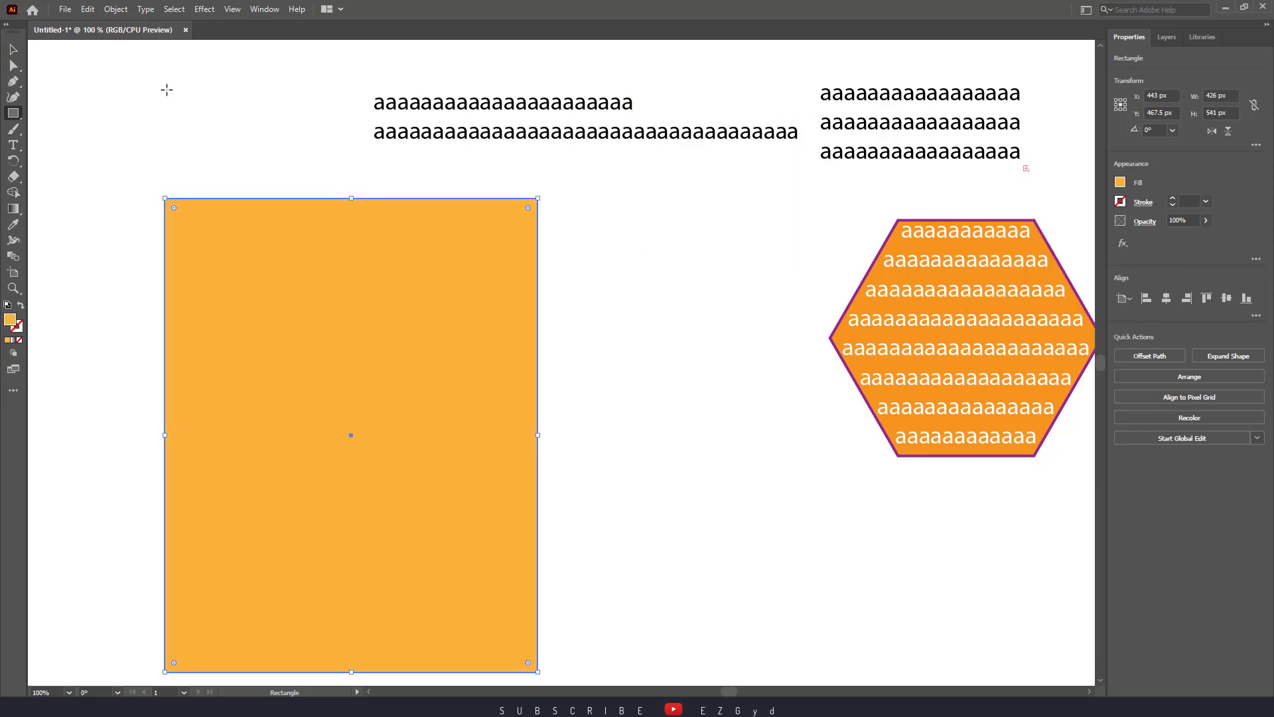
key("v")
left_click_drag(853, 336, 361, 358)
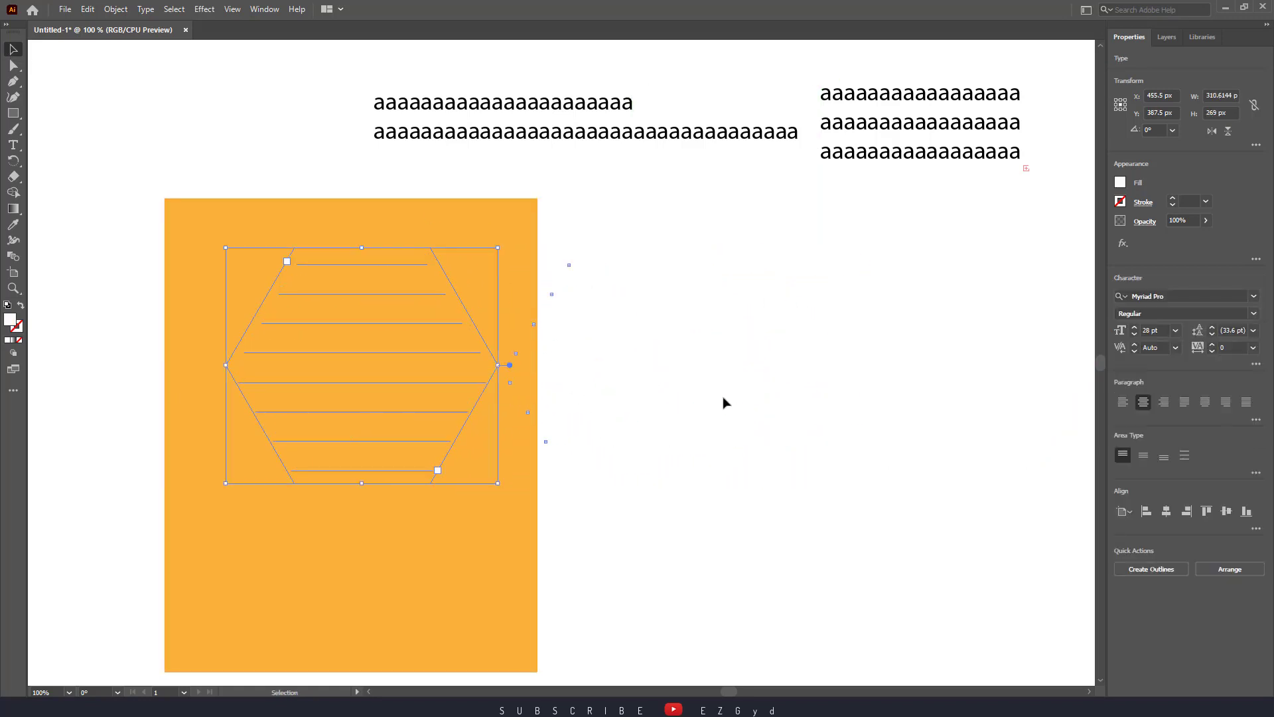
left_click(1225, 568)
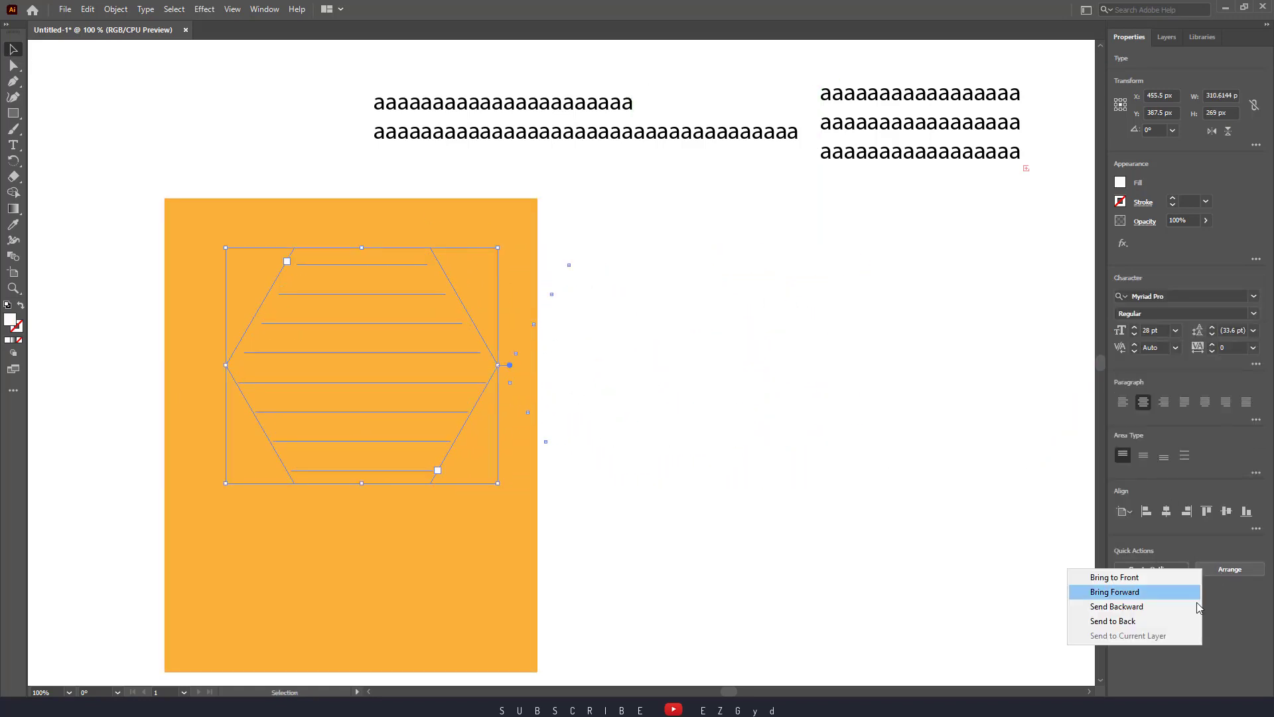
left_click(1139, 579)
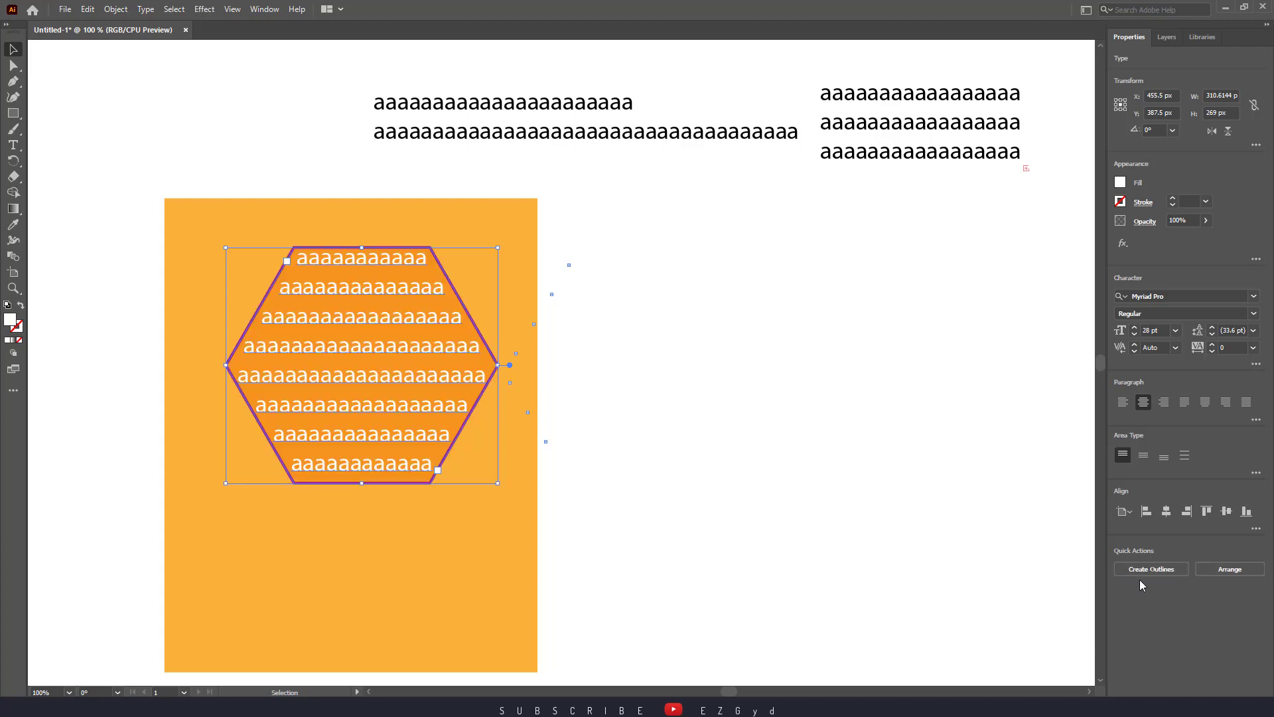
Step: Shift the light orange rectangle to the right and place the hexagon text block over its upper half again
left_click(859, 510)
left_click_drag(456, 526, 602, 526)
left_click(407, 383)
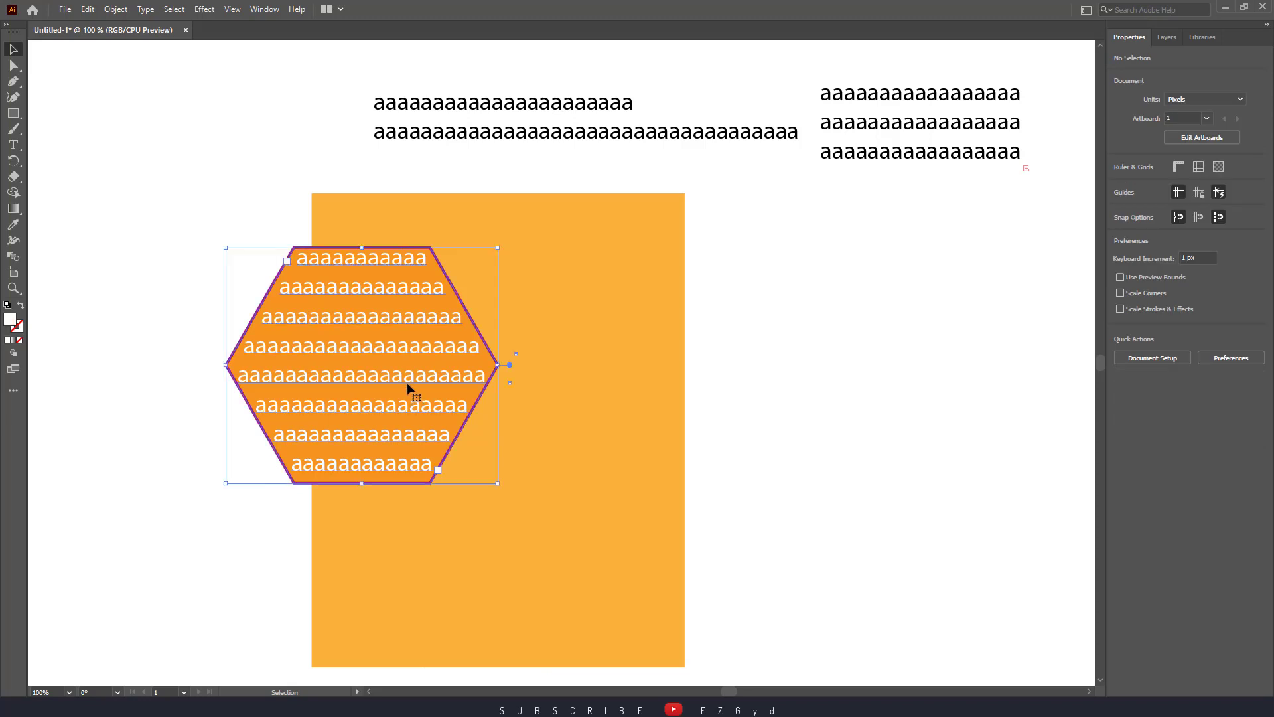
left_click_drag(488, 392, 617, 391)
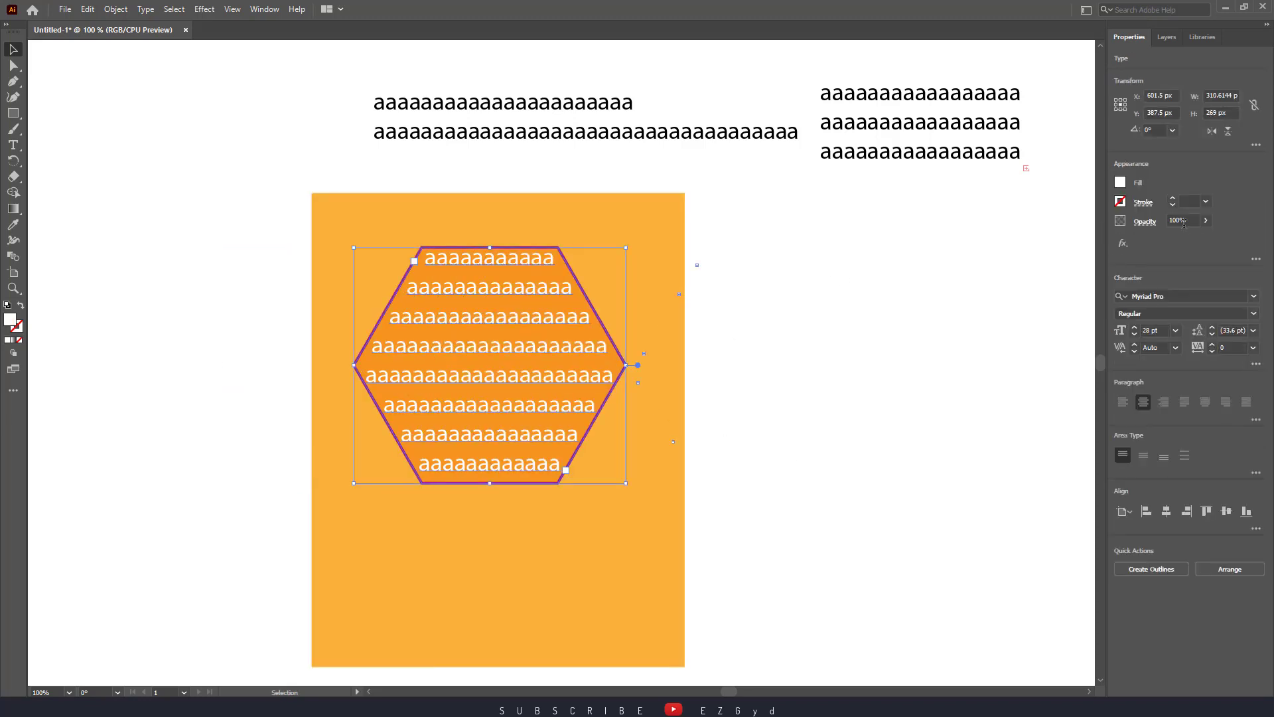
Step: Try lowering the opacity of the whole hexagon text block, and undo the change
left_click(1206, 221)
mouse_move(1203, 237)
left_mouse_down()
mouse_move(1181, 240)
mouse_move(1215, 240)
mouse_move(1185, 240)
left_mouse_up()
left_click(773, 343)
left_click(522, 394)
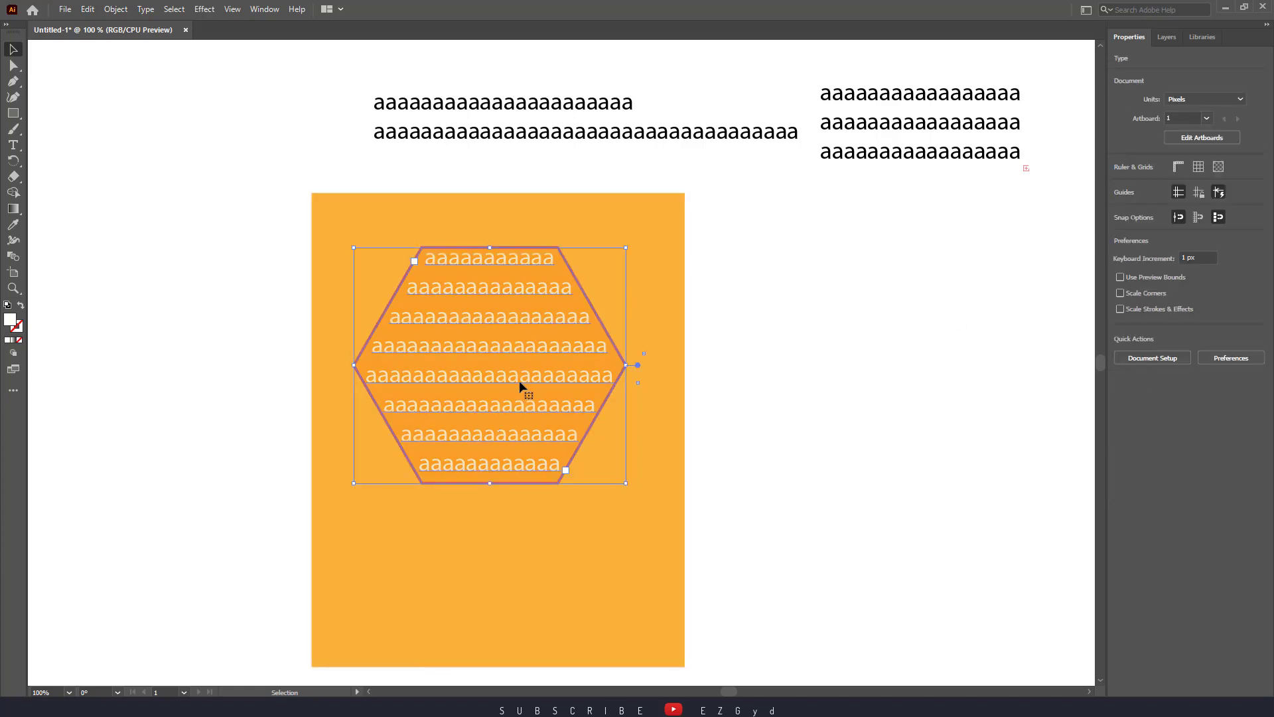
left_click(867, 414)
key("ctrl+z")
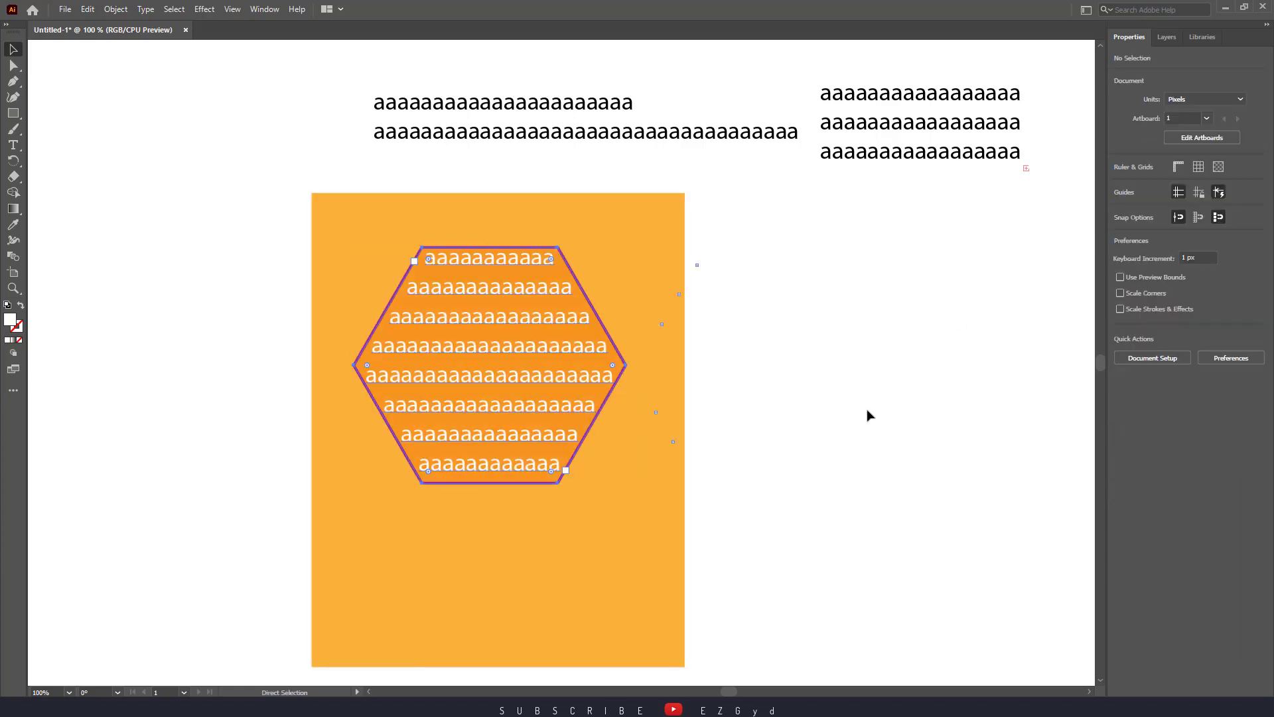
left_click(861, 353)
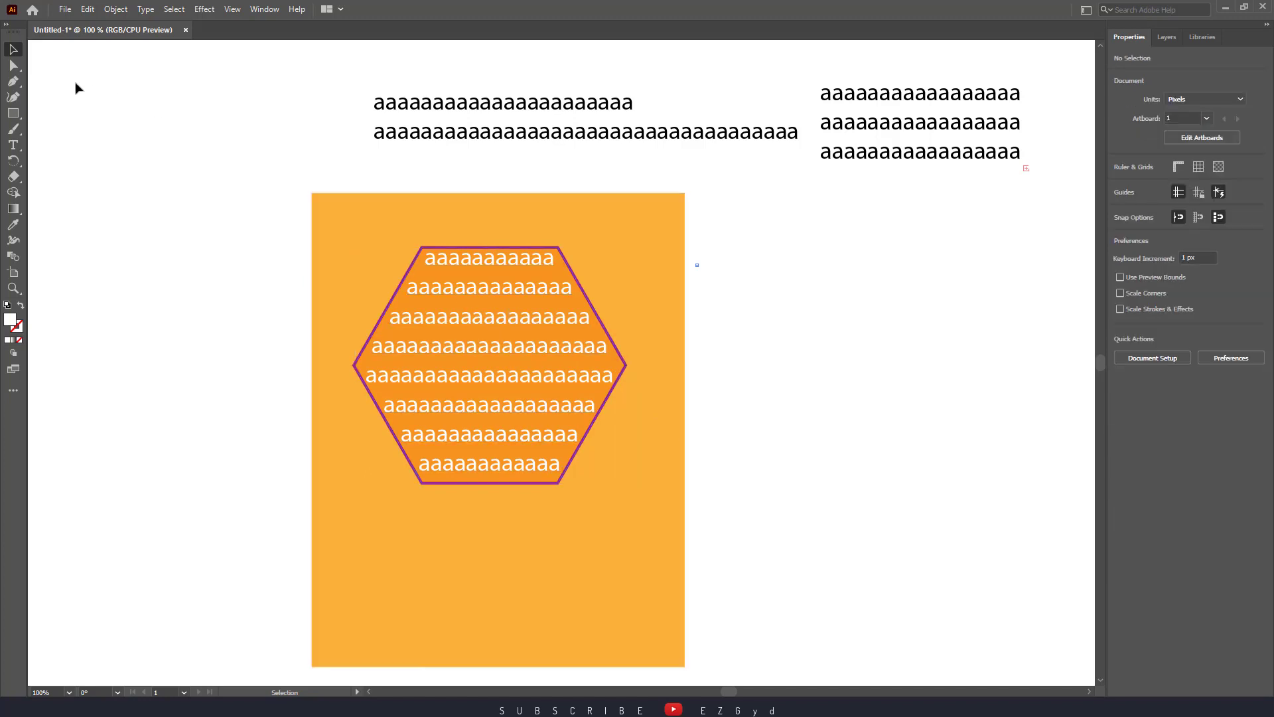
Step: Select only the hexagon frame, without its text, and set its opacity to 40%
left_click(13, 65)
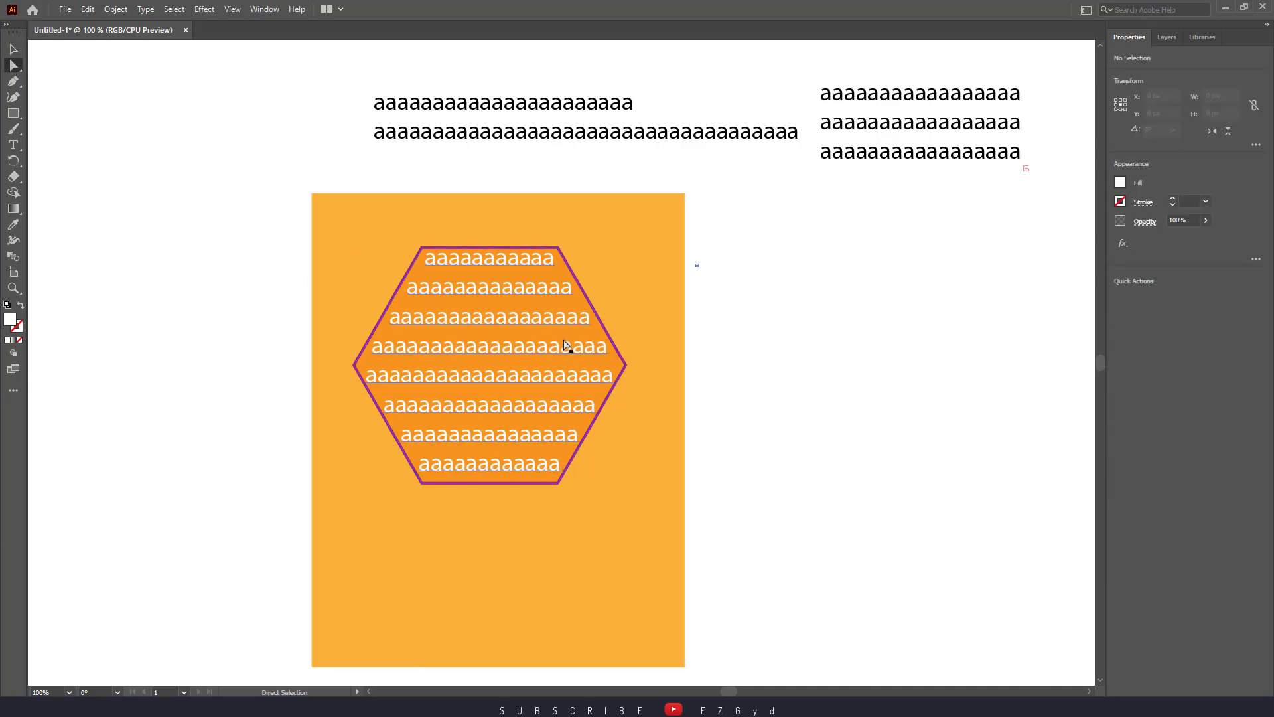
left_click(470, 248)
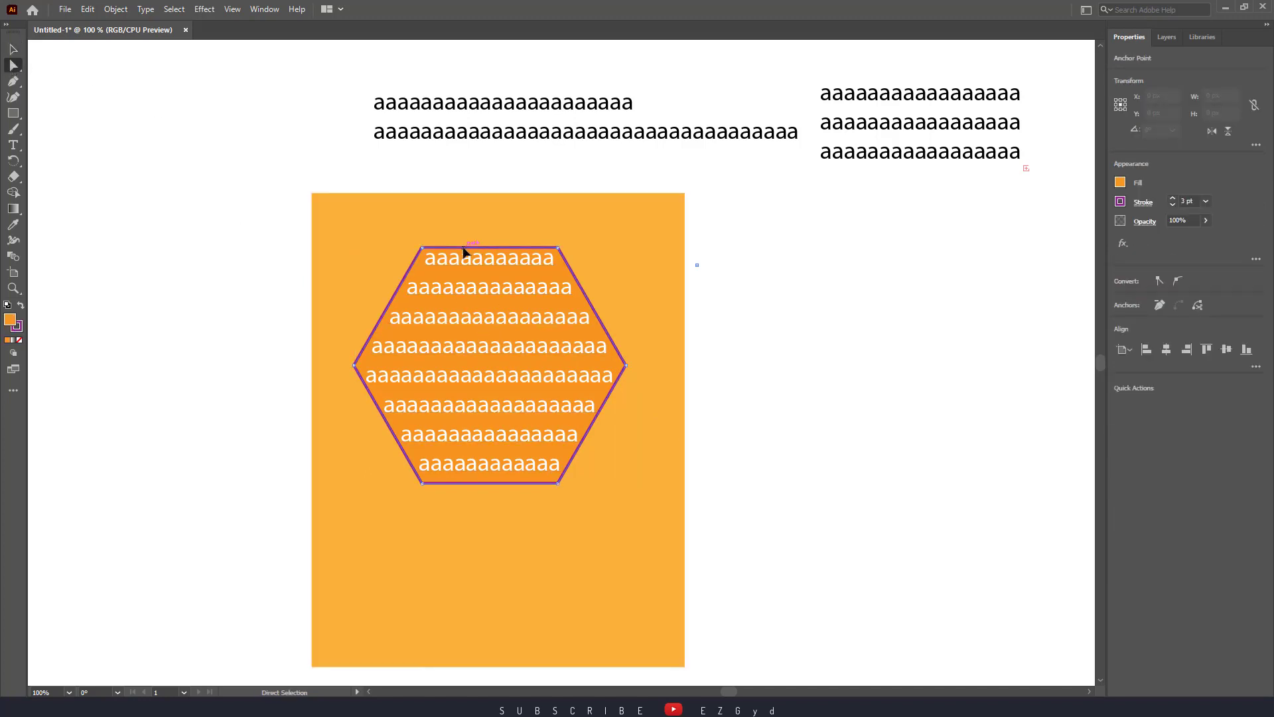
left_click(1205, 220)
left_click_drag(1204, 237, 1173, 240)
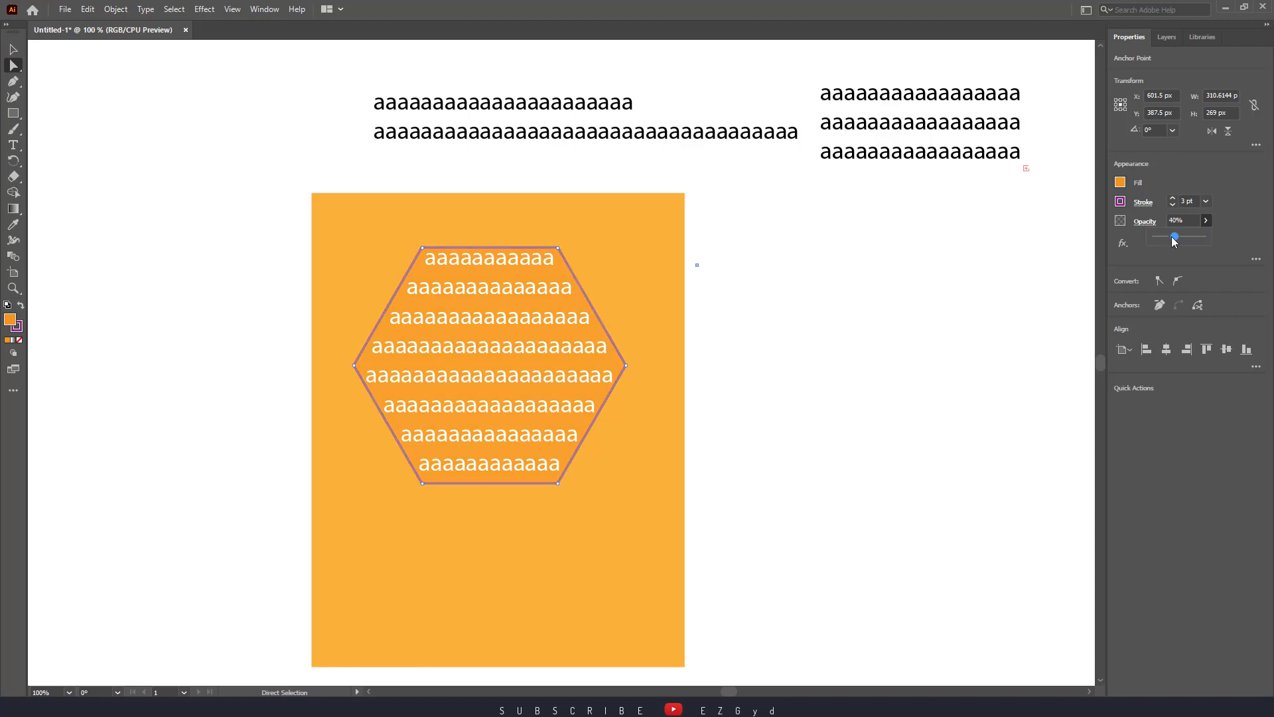
left_click(858, 337)
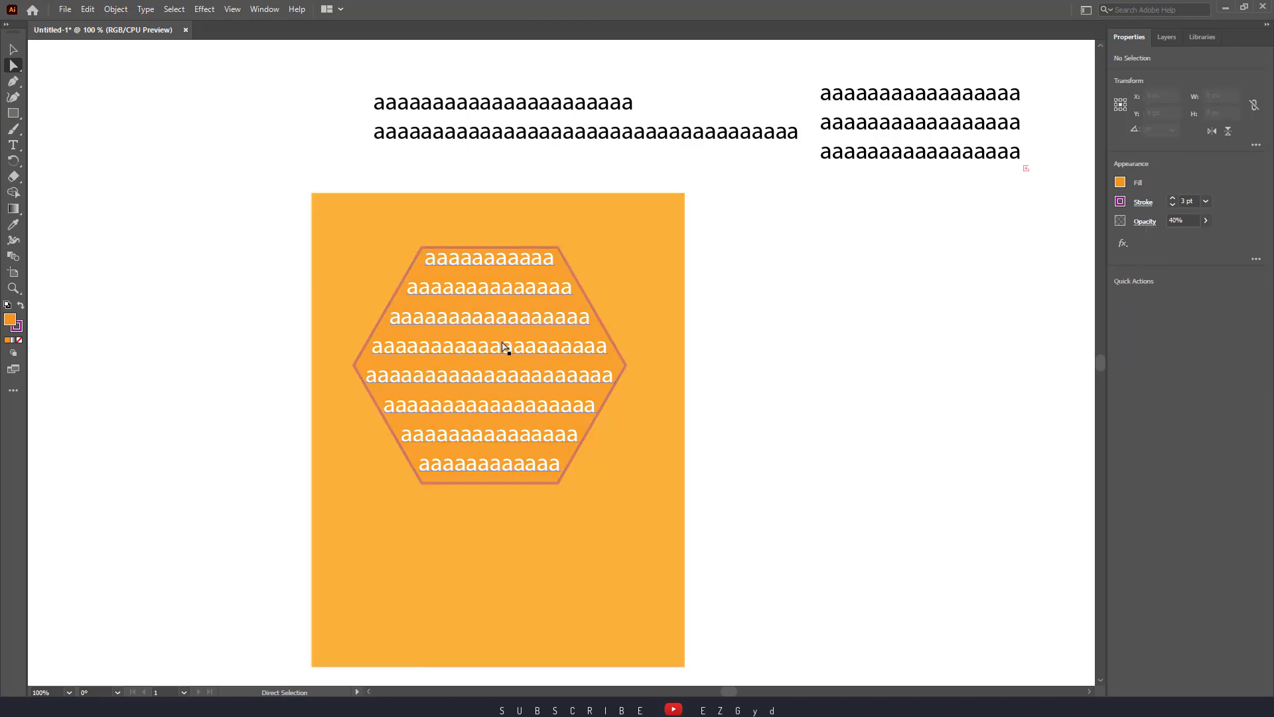
Step: Try a tan fill on the background rectangle and replace it with green
left_click(671, 458)
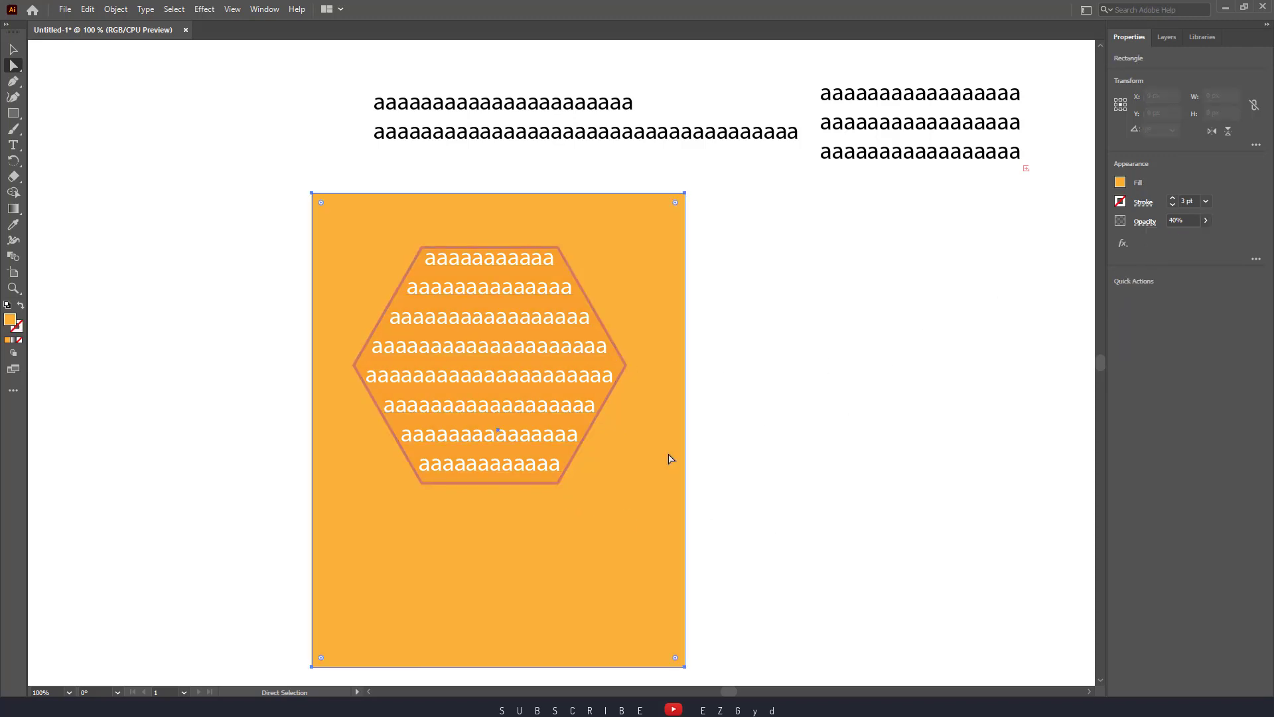
left_click(1121, 183)
left_click(1032, 249)
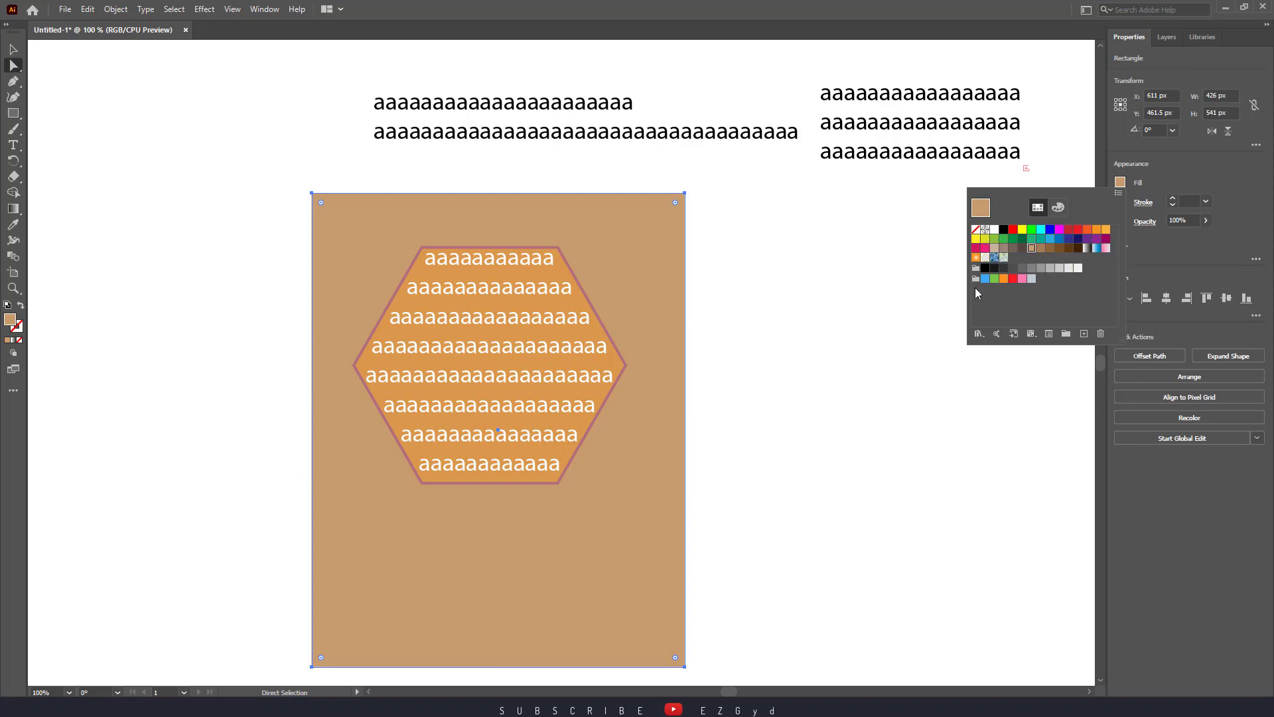
left_click(995, 279)
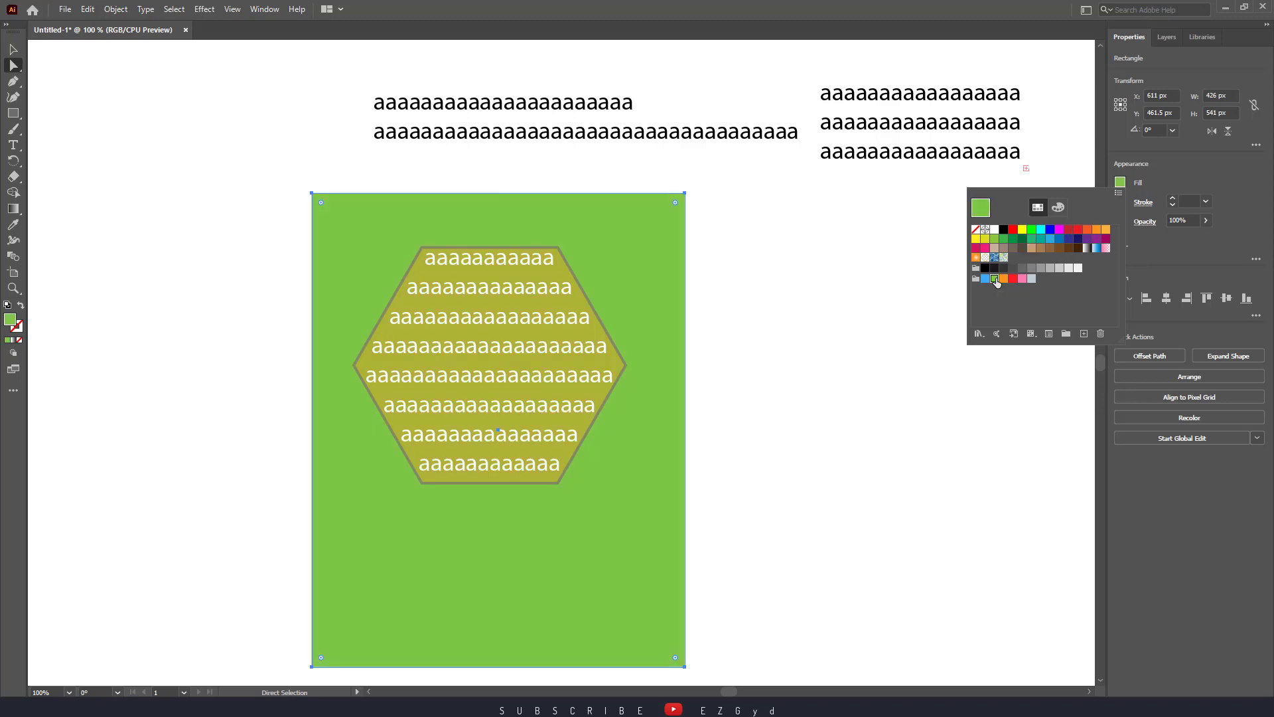
left_click(785, 345)
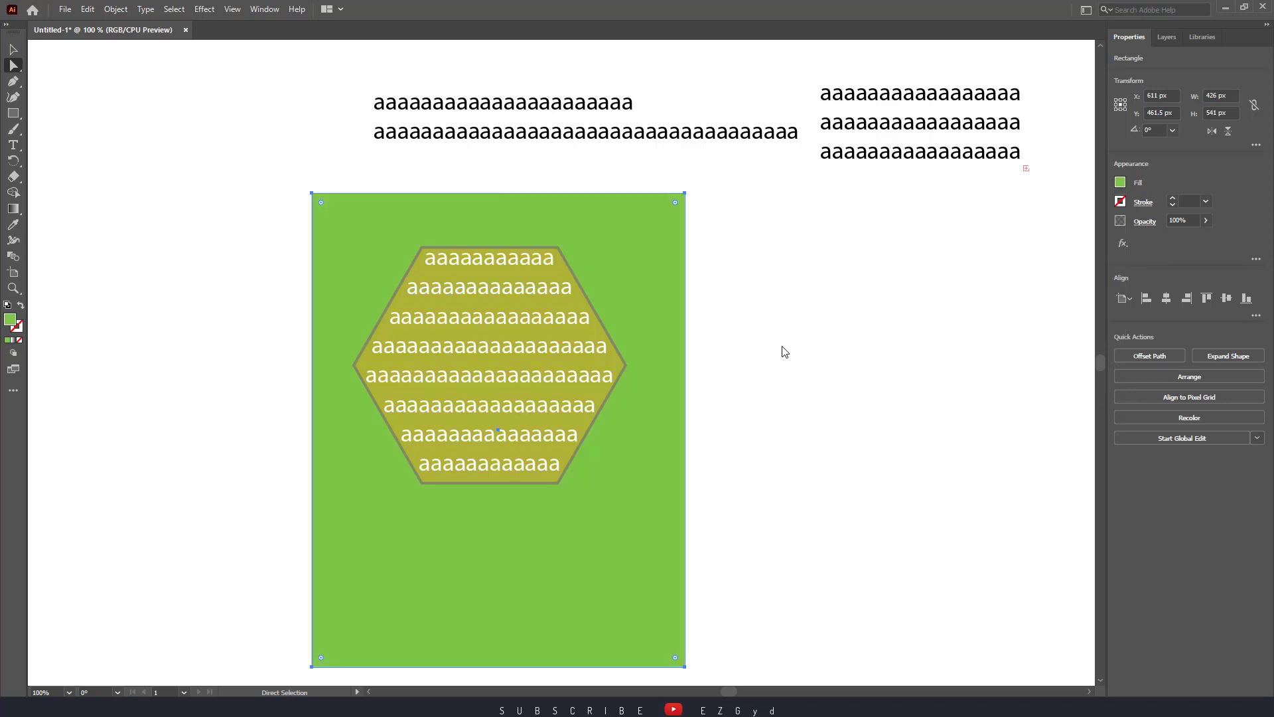
left_click(1120, 182)
left_click(587, 312)
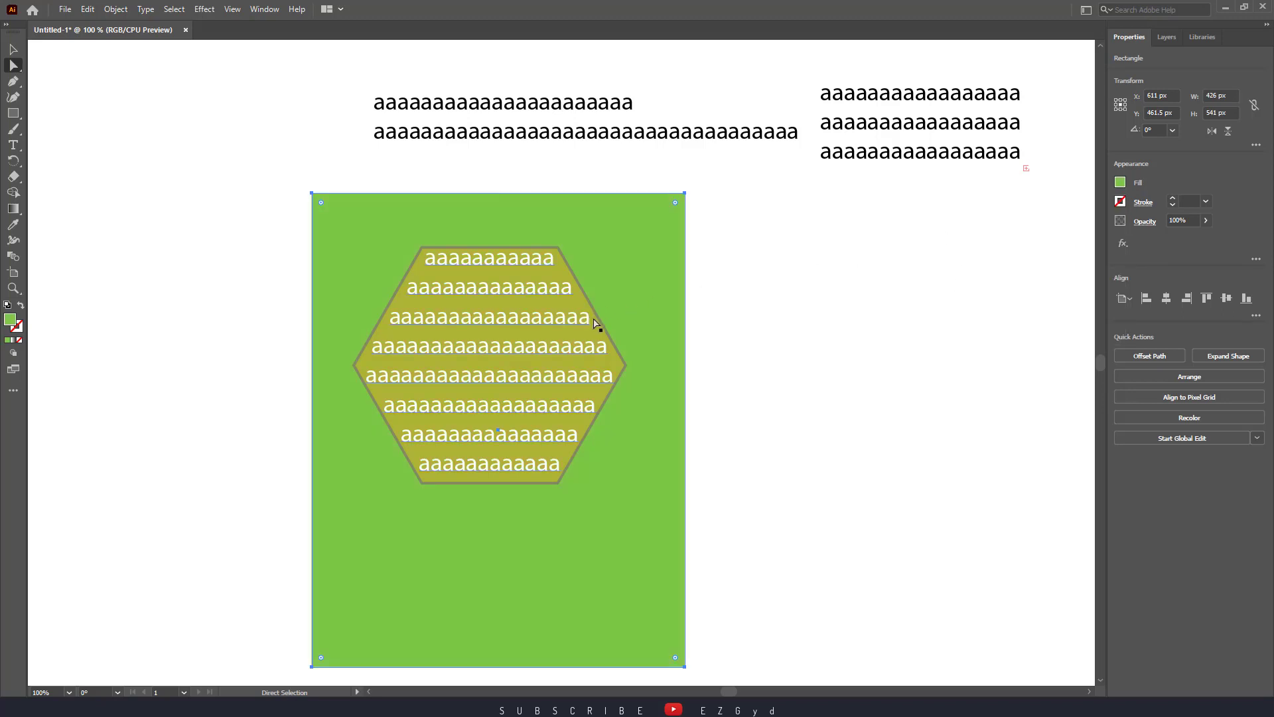
Step: Fill only the hexagon frame with the blue gradient swatch
left_click(469, 318)
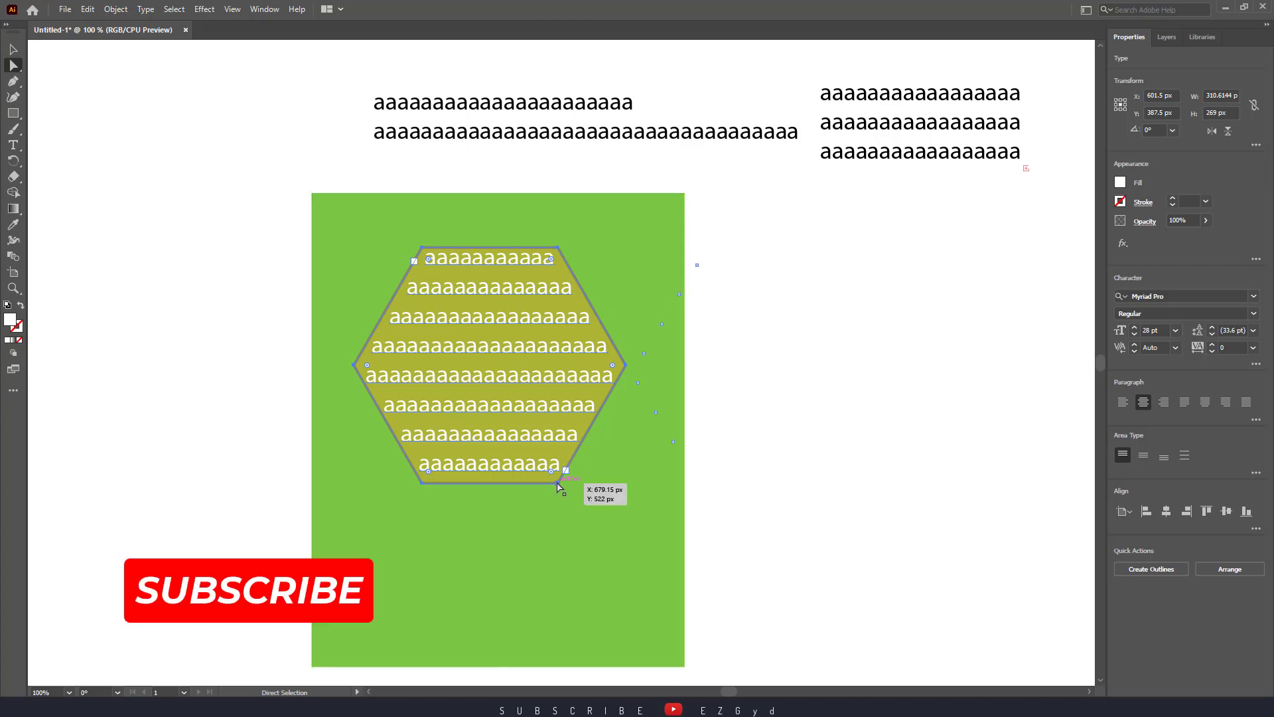
left_click(558, 486)
left_click(1121, 184)
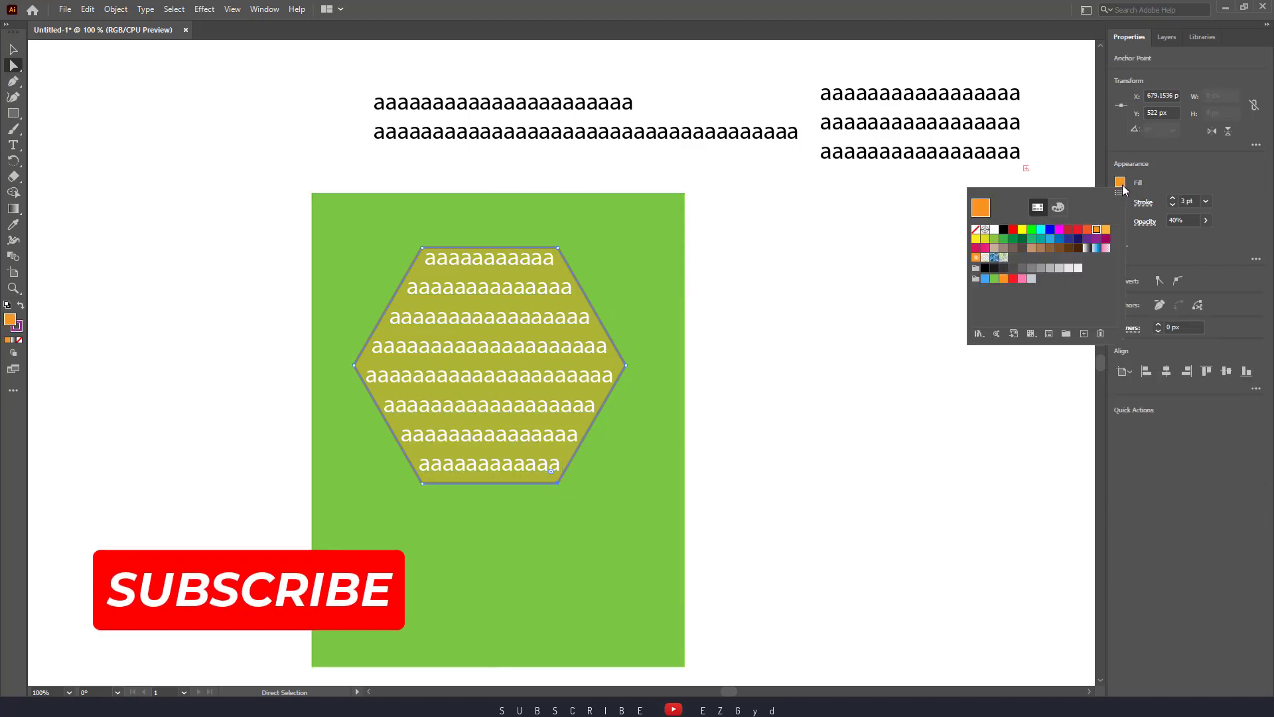
left_click(1096, 248)
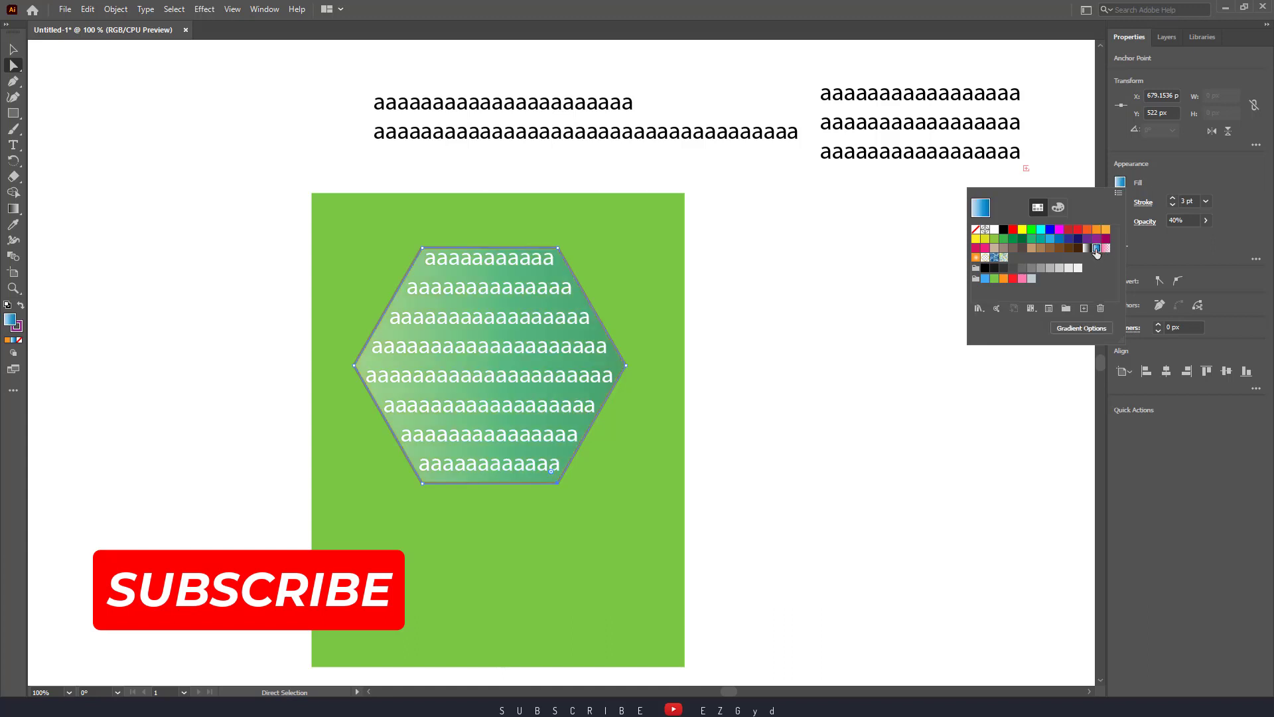
left_click(796, 457)
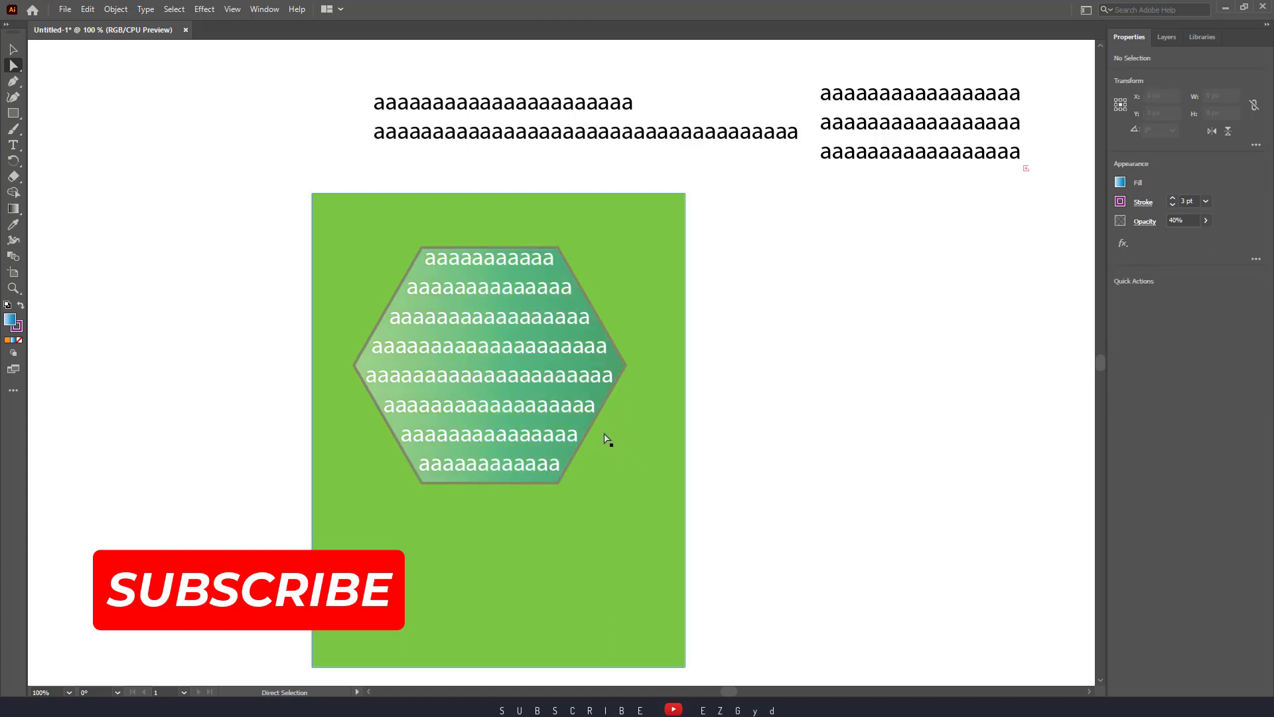
Step: Delete the green background rectangle behind the hexagon text block
left_click(14, 50)
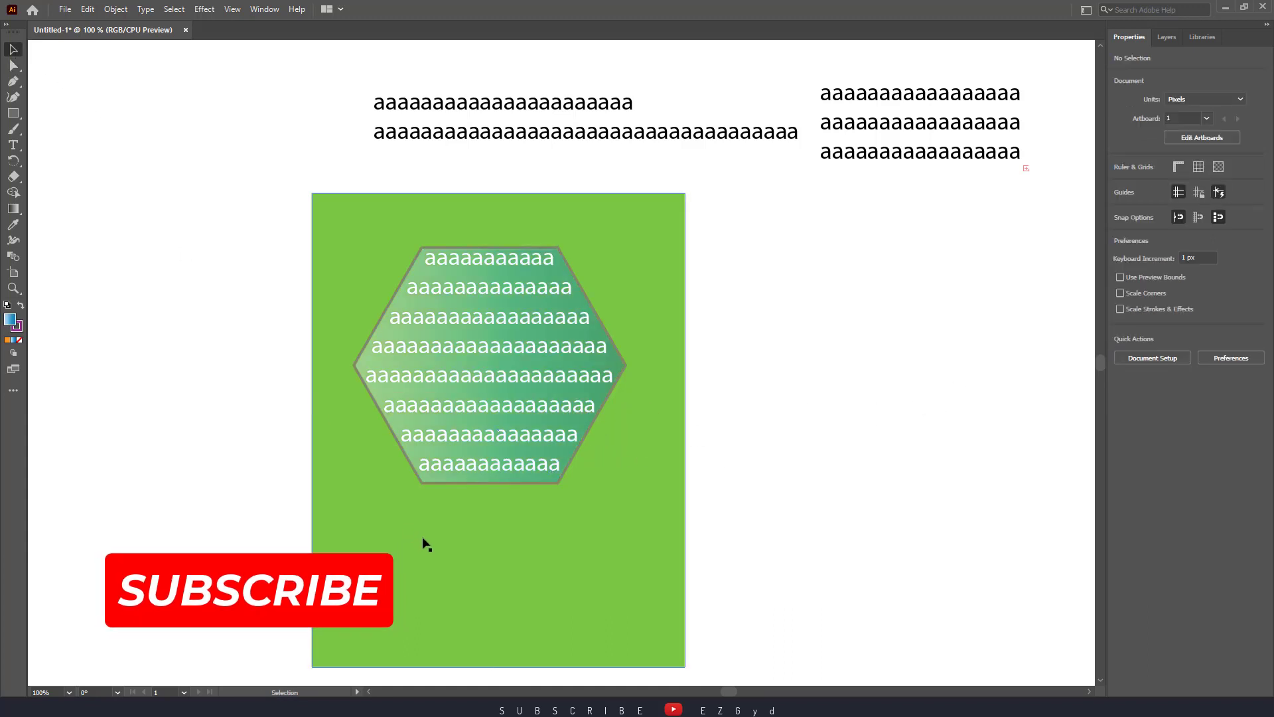
left_click(642, 502)
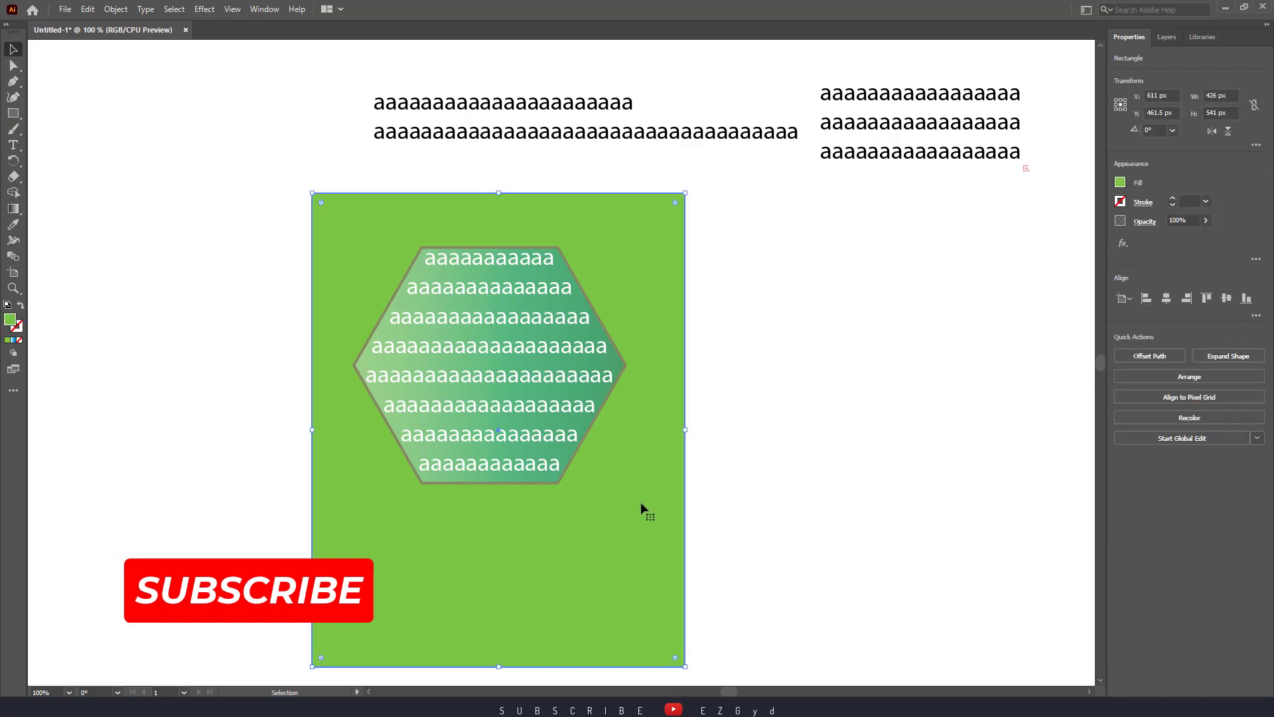
key("Delete")
Step: Set the opacity of only the hexagon frame to 100%
left_click(531, 408)
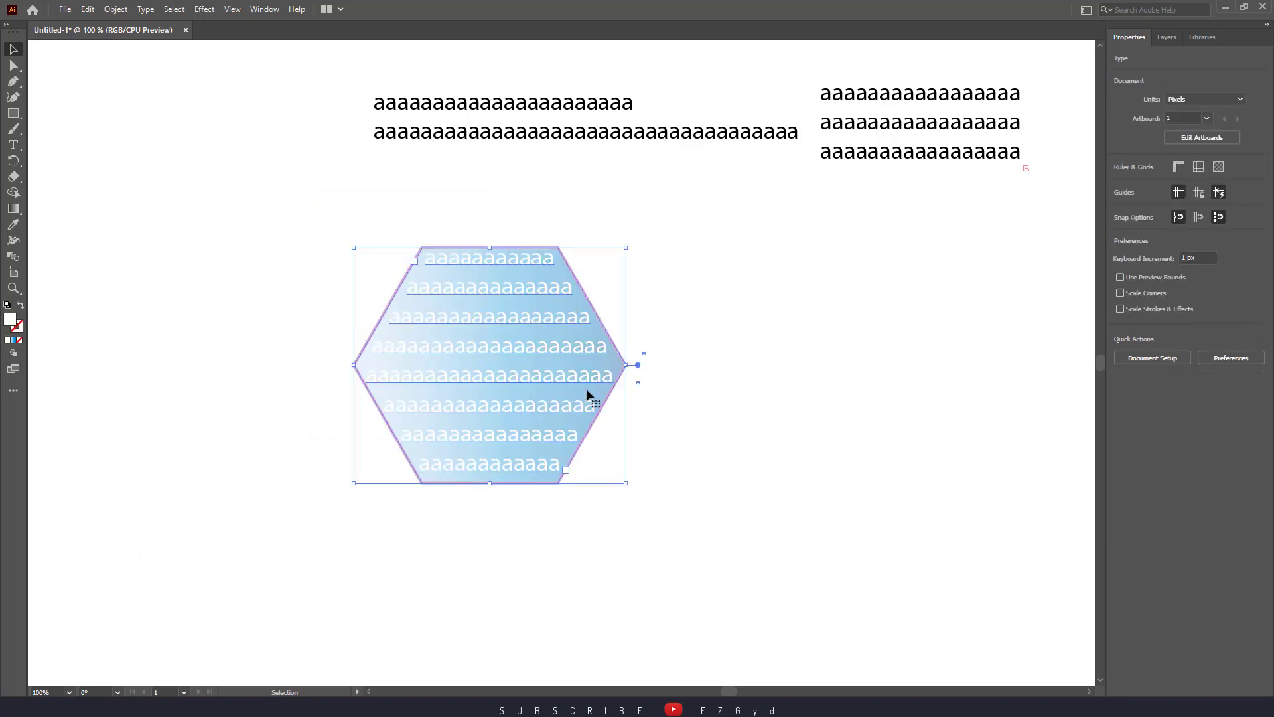
left_click(1206, 221)
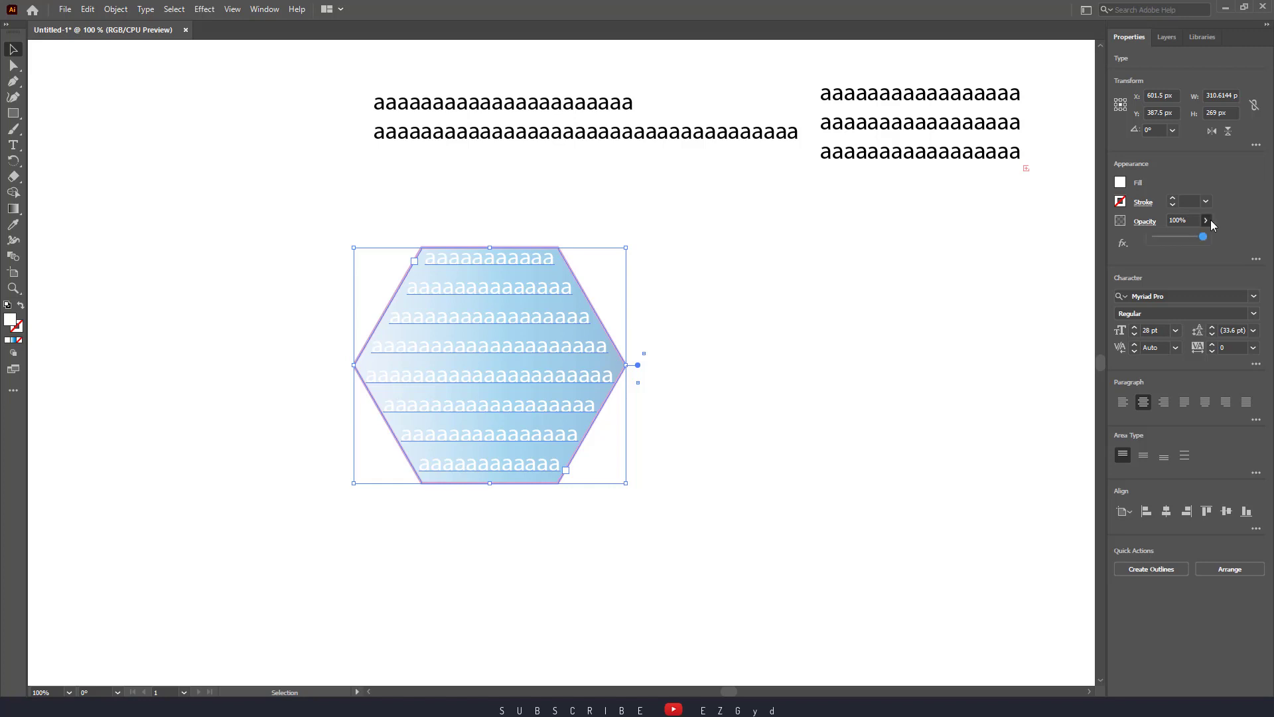
left_click(13, 65)
left_click(557, 483)
left_click(1206, 221)
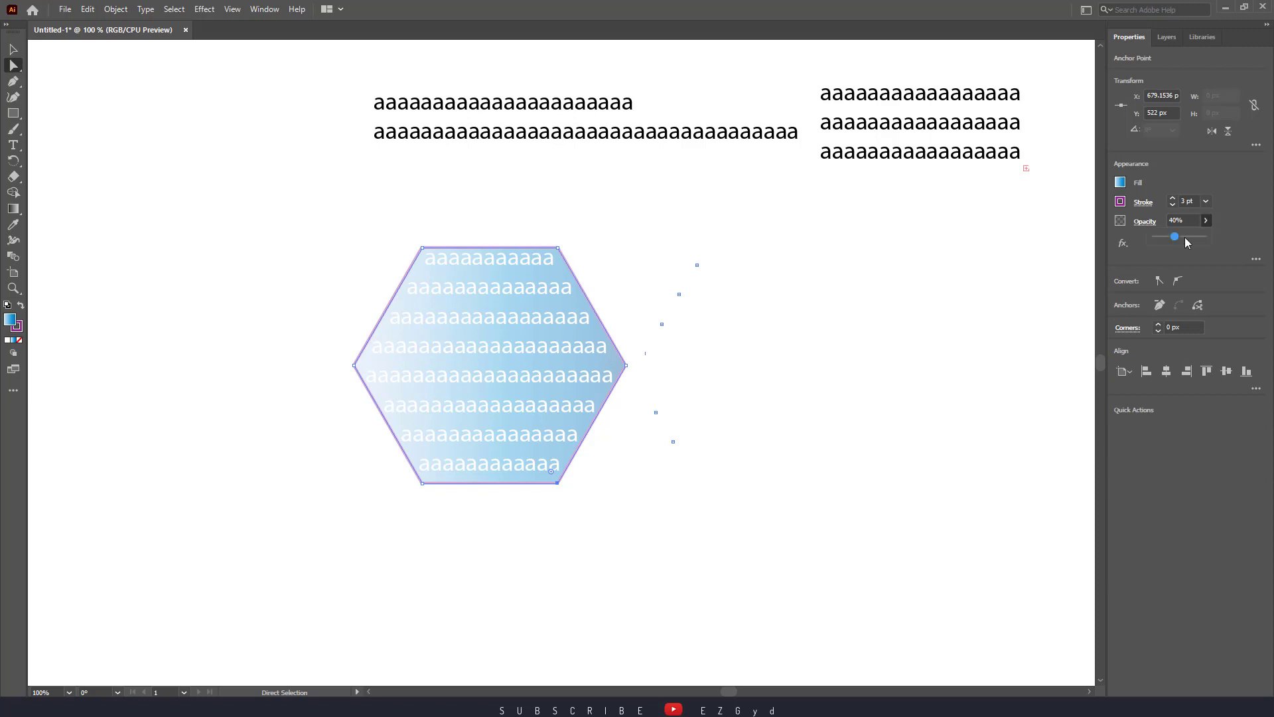
left_click_drag(1179, 241, 1198, 241)
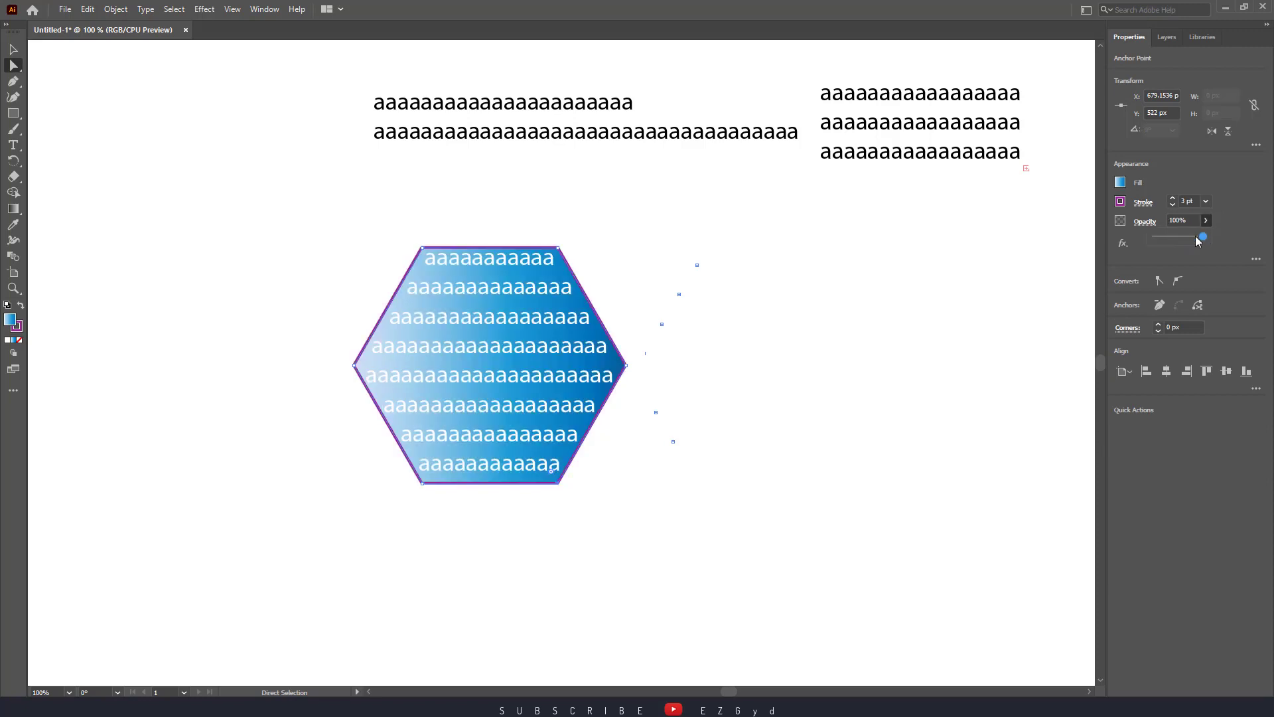
left_click(963, 302)
Step: Open the gradient options for the hexagon's fill and recolour the starting gradient stop from the spectrum to red
left_click(1121, 185)
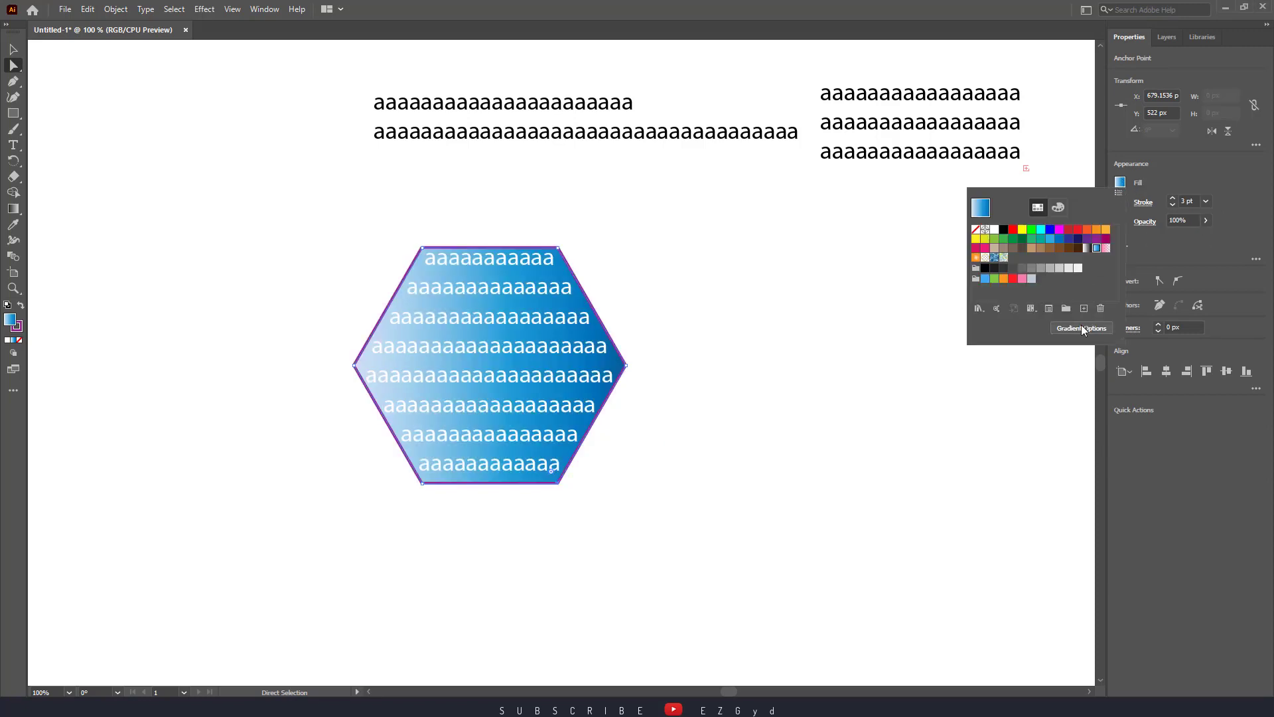
left_click(1080, 328)
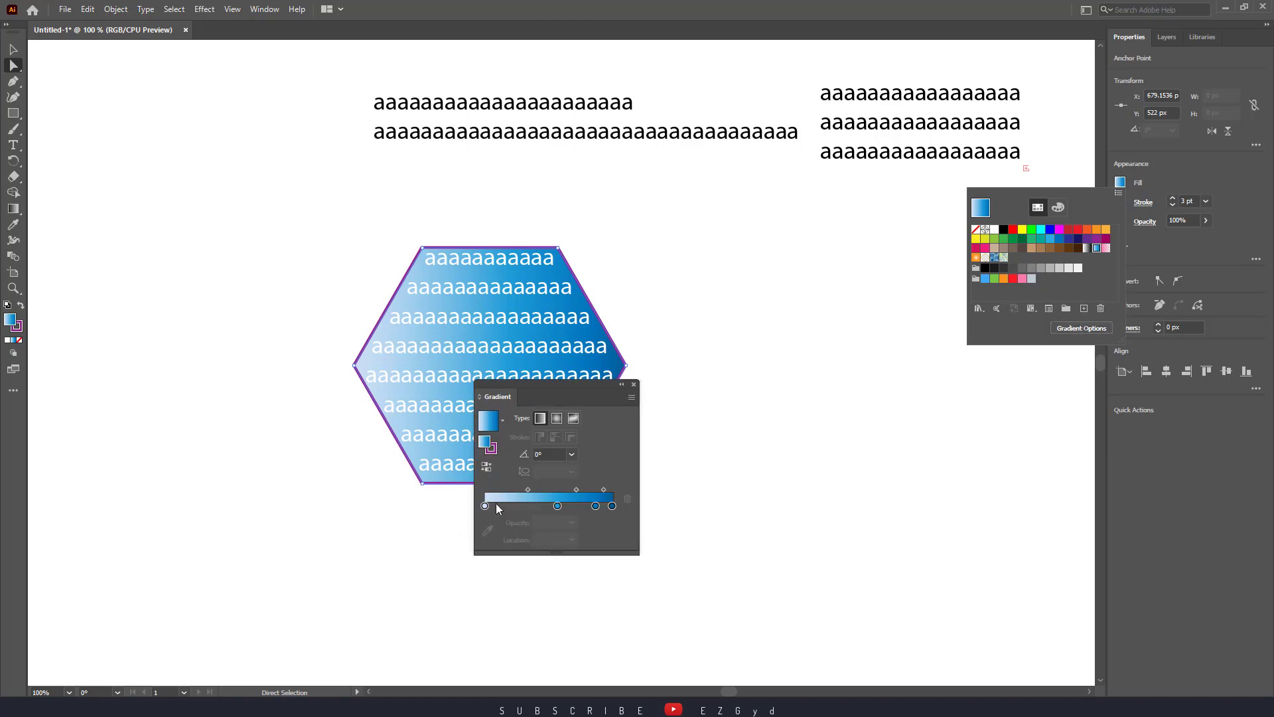
double_click(484, 506)
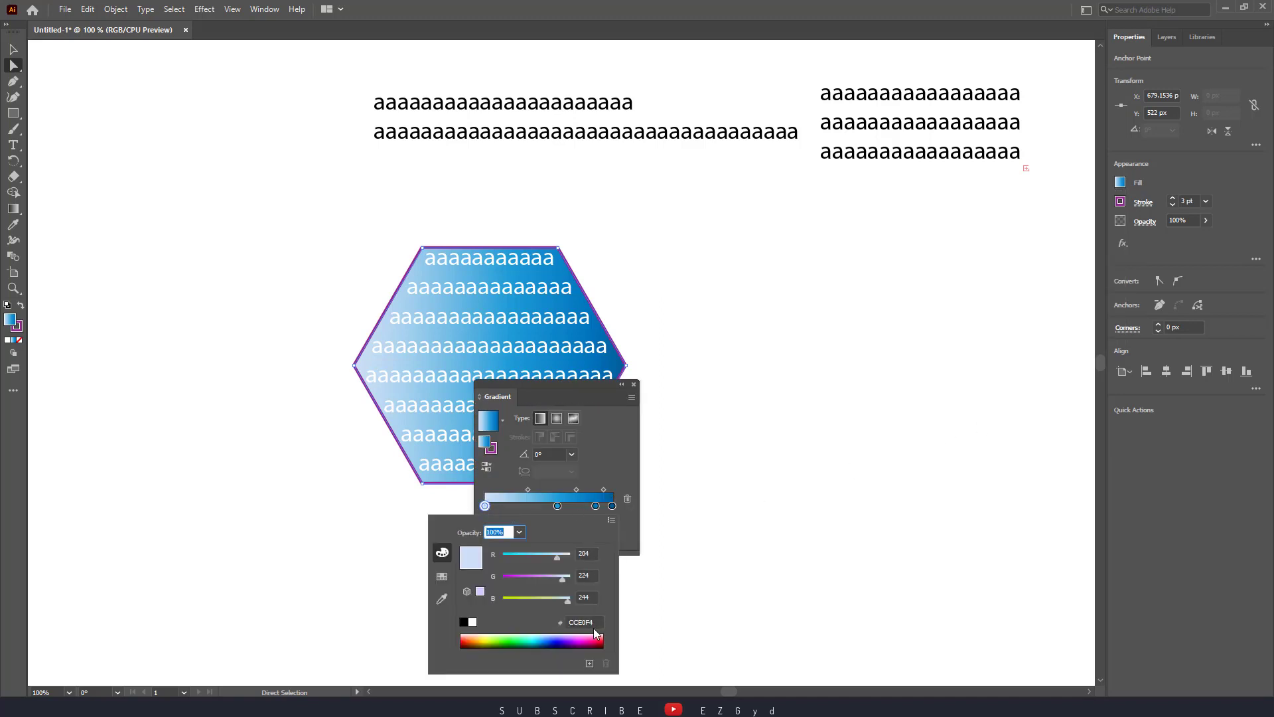
left_click(601, 637)
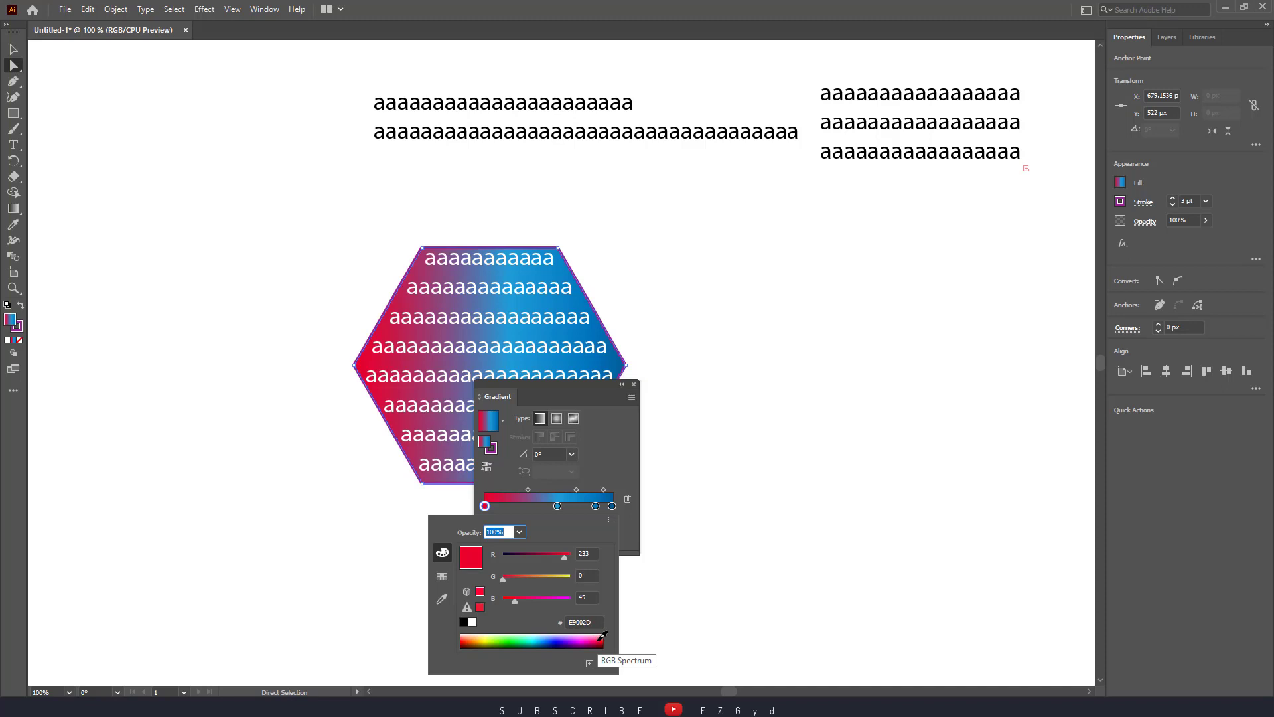
left_click(599, 638)
Step: Recolour the end stop of the hexagon's gradient to green (1EBF00)
left_click(612, 505)
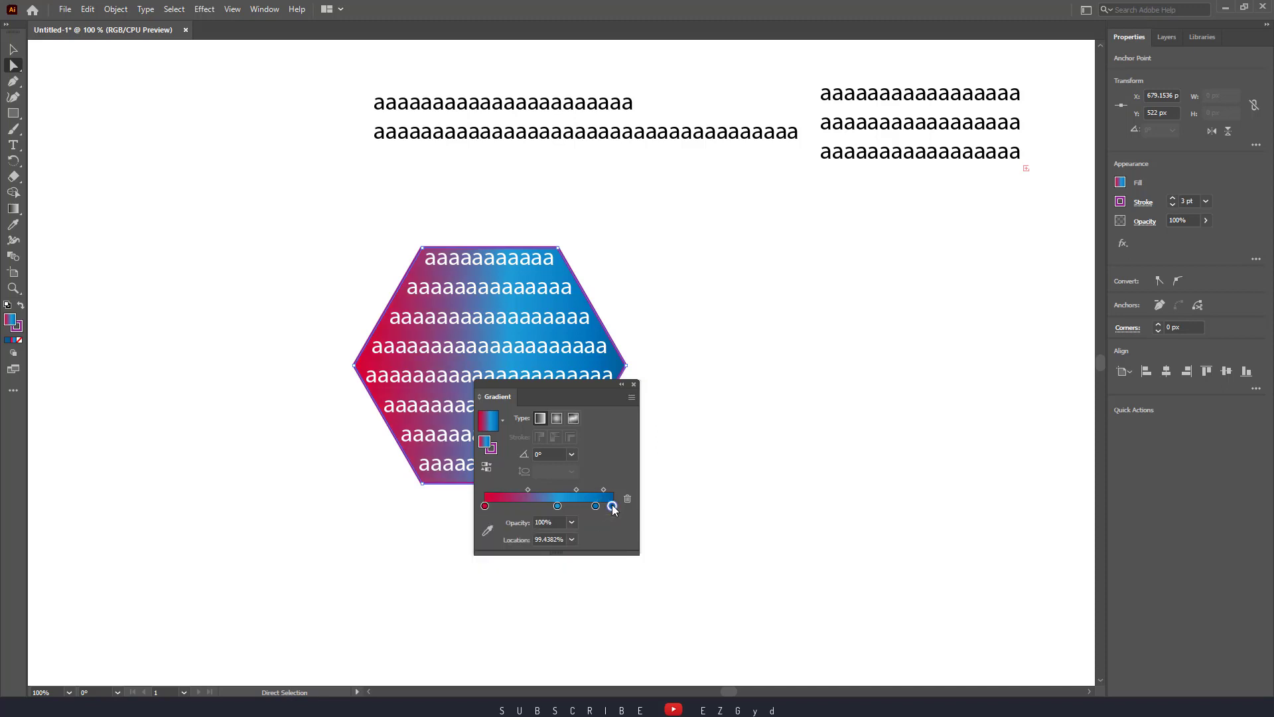
double_click(612, 506)
left_click_drag(521, 638, 508, 637)
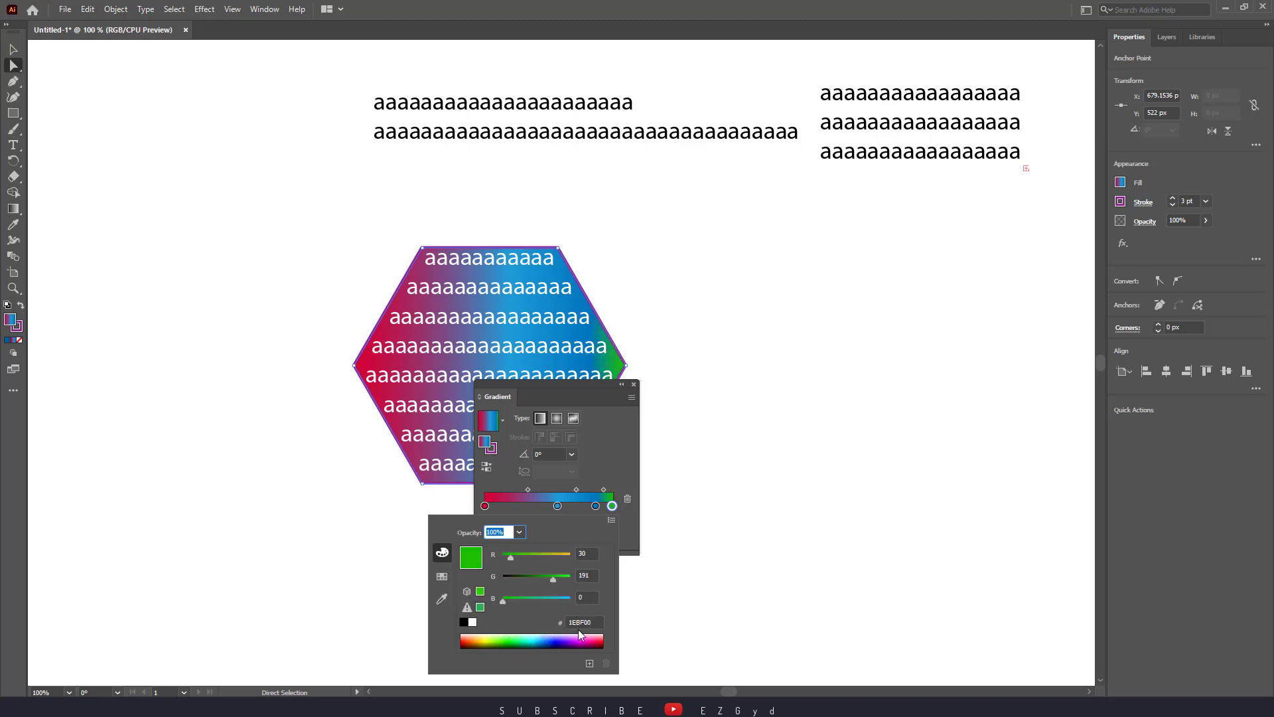
Step: Recolour the gradient stop just before the green end stop to bright purple (C800E9), and close the gradient settings
left_click(595, 505)
double_click(596, 505)
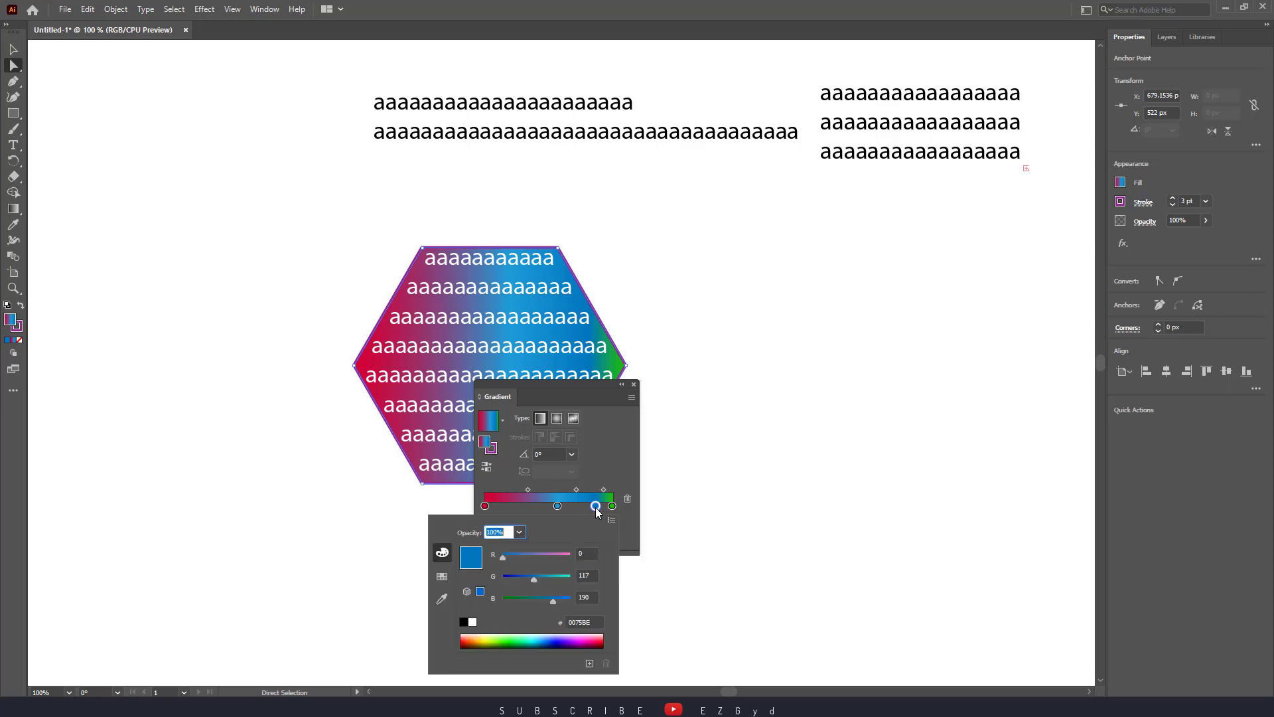
left_click(559, 639)
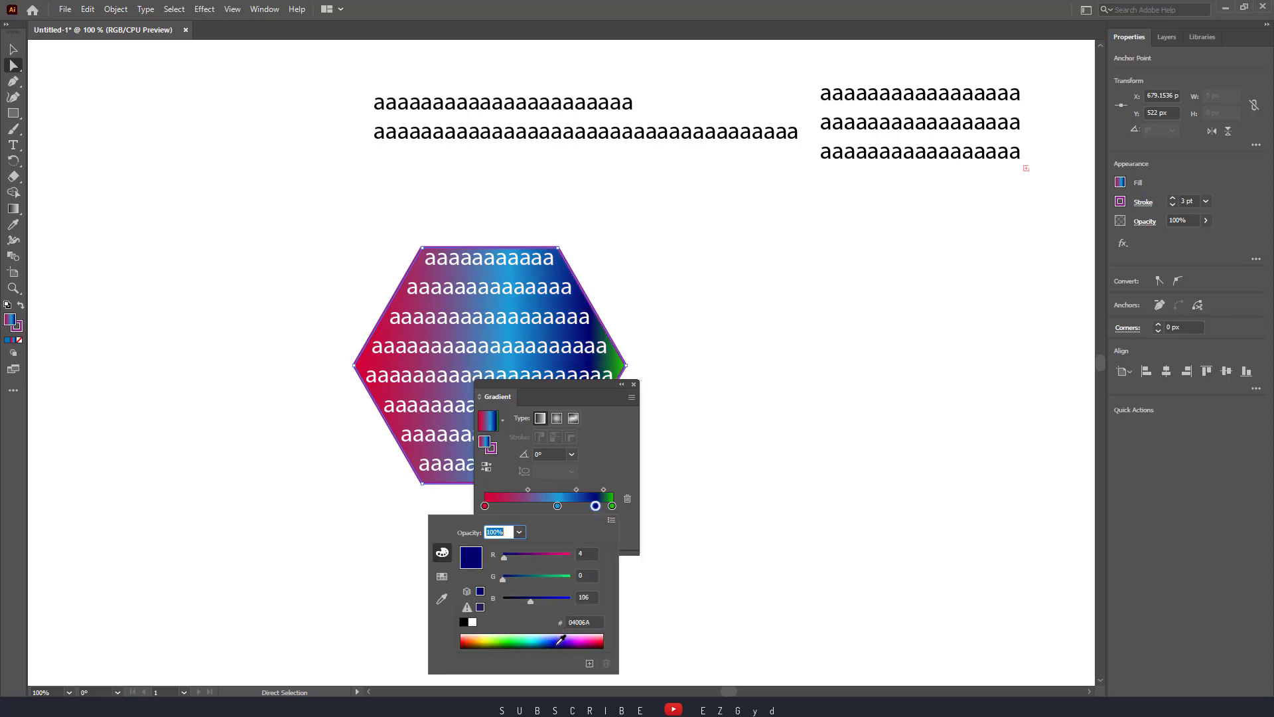
left_click(592, 638)
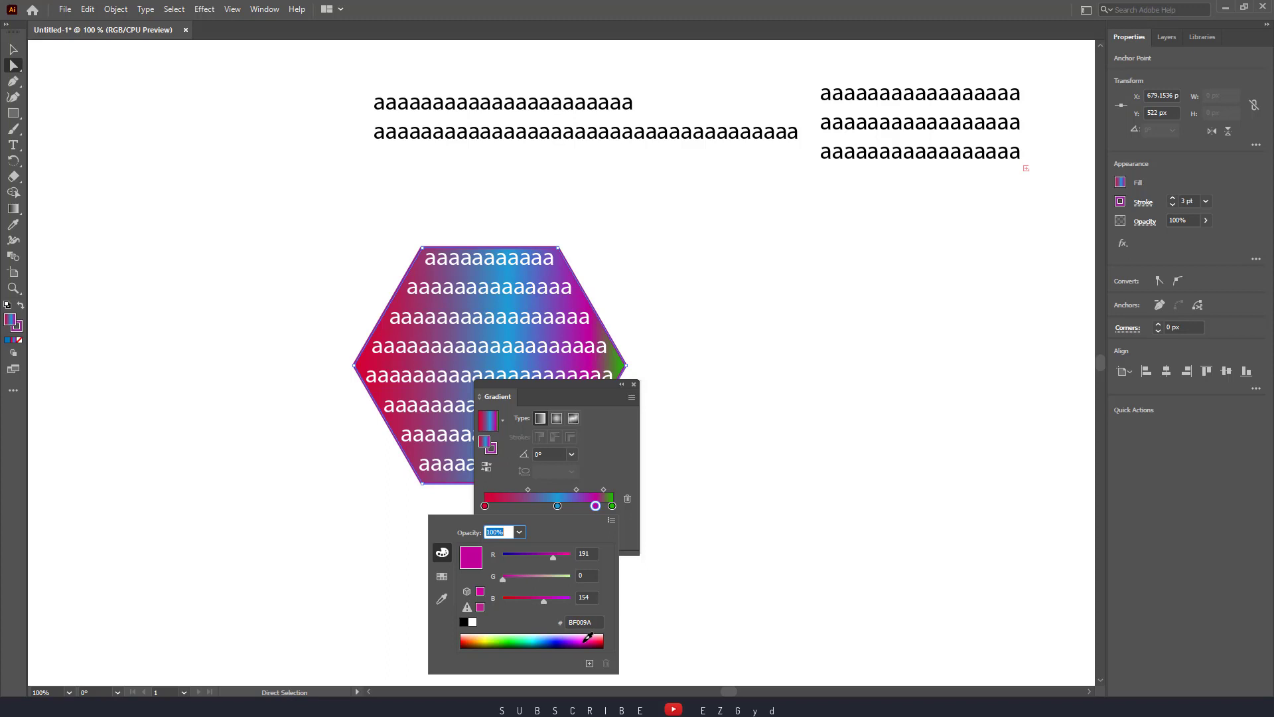
left_click_drag(578, 638, 569, 637)
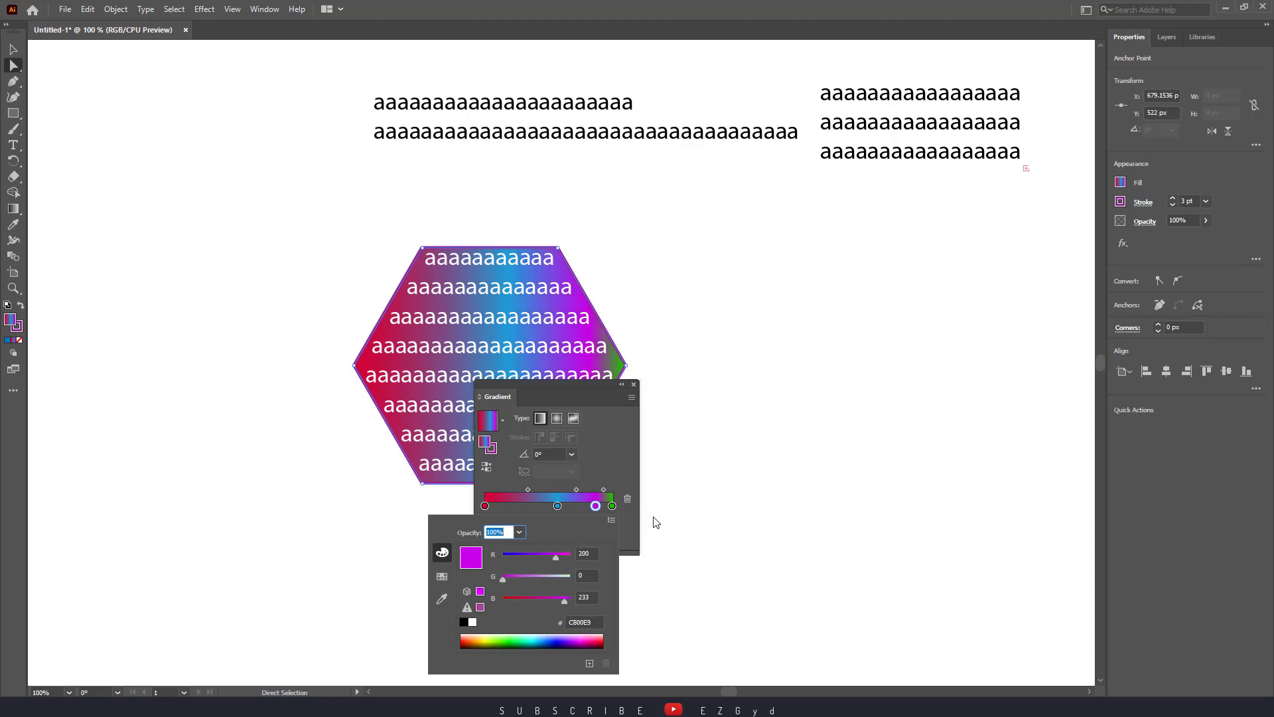
left_click(710, 481)
left_click(633, 385)
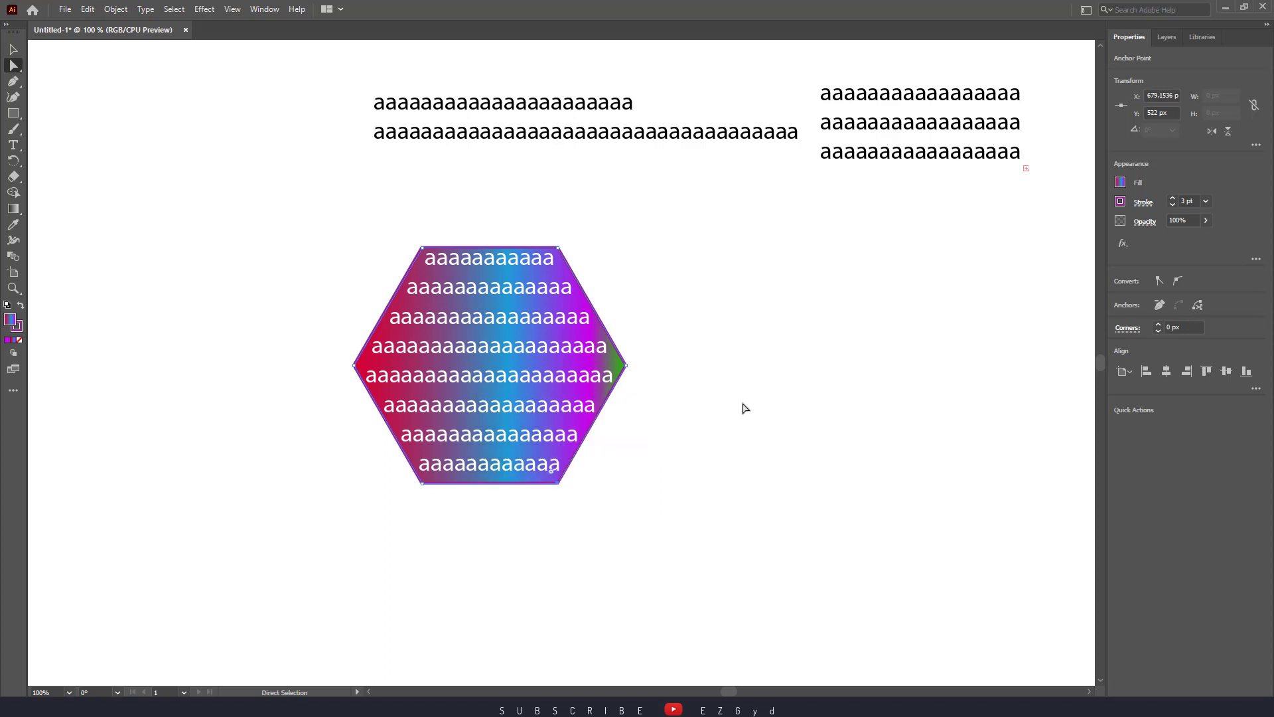